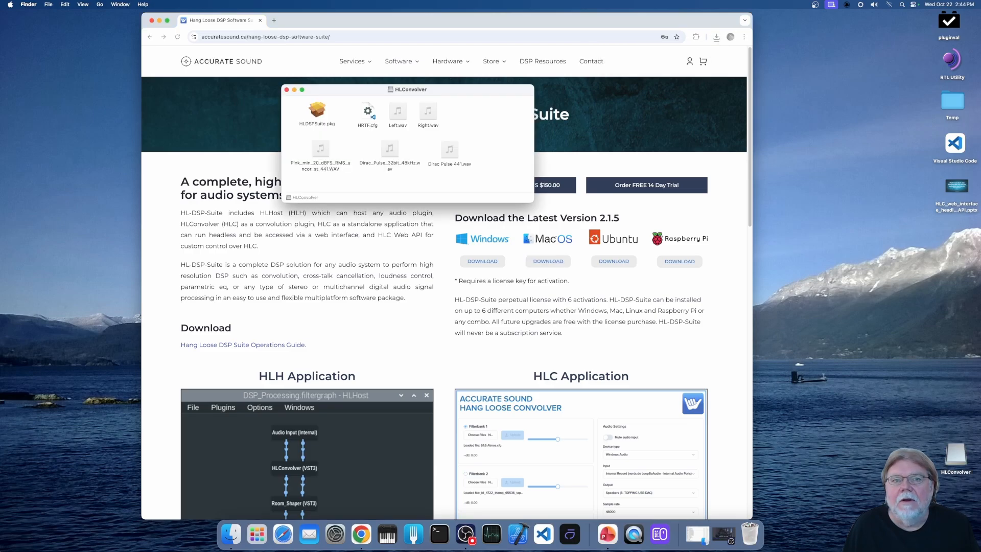
- Install HLDSPSuite.pkg with the standard installation, accepting the license agreement, and close the installer when it finishes
left_click(159, 20)
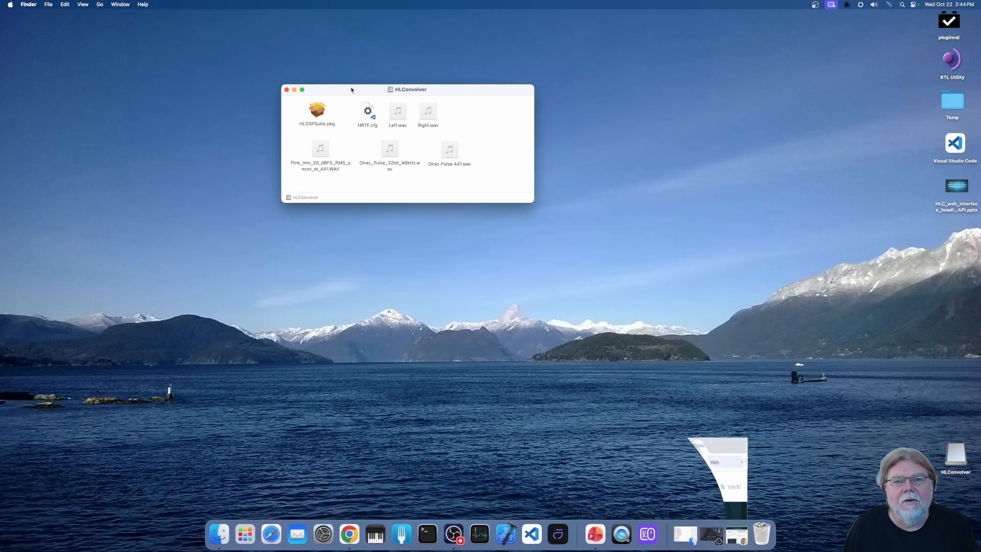
double_click(315, 117)
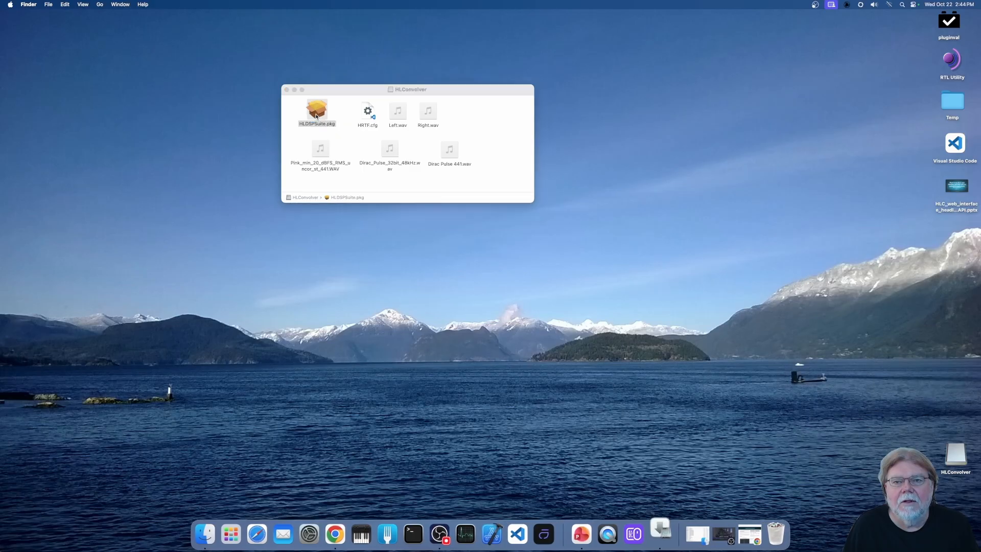
left_click(574, 315)
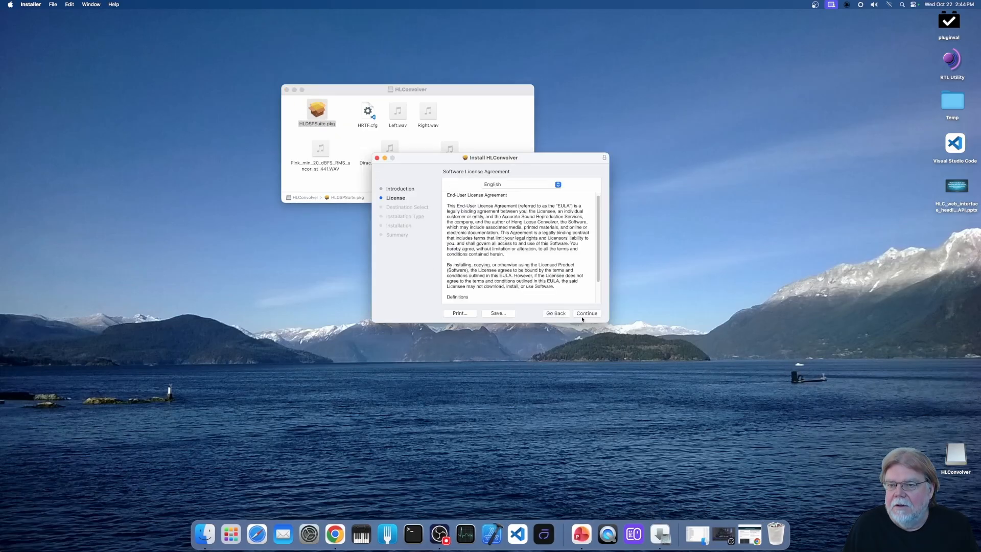
left_click(587, 315)
left_click(567, 261)
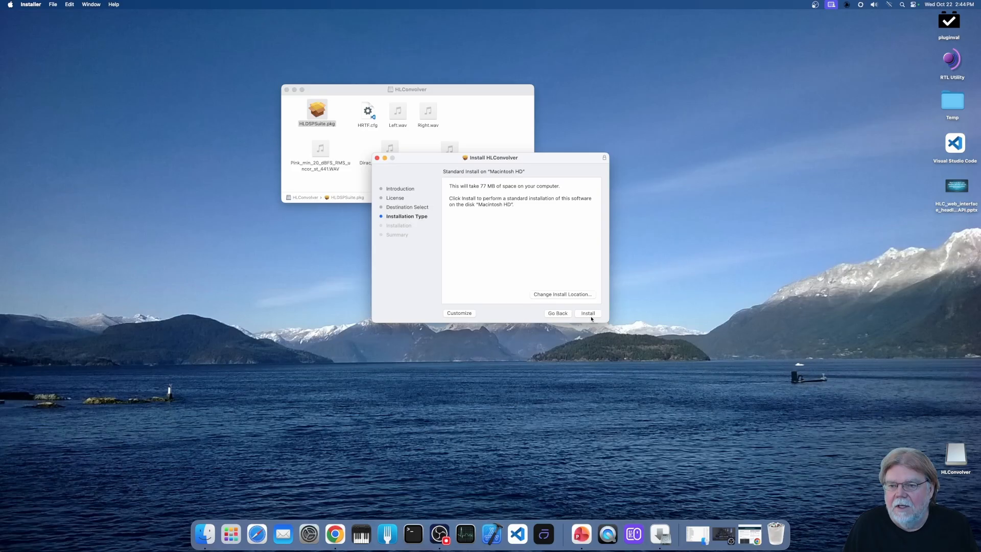
left_click(587, 313)
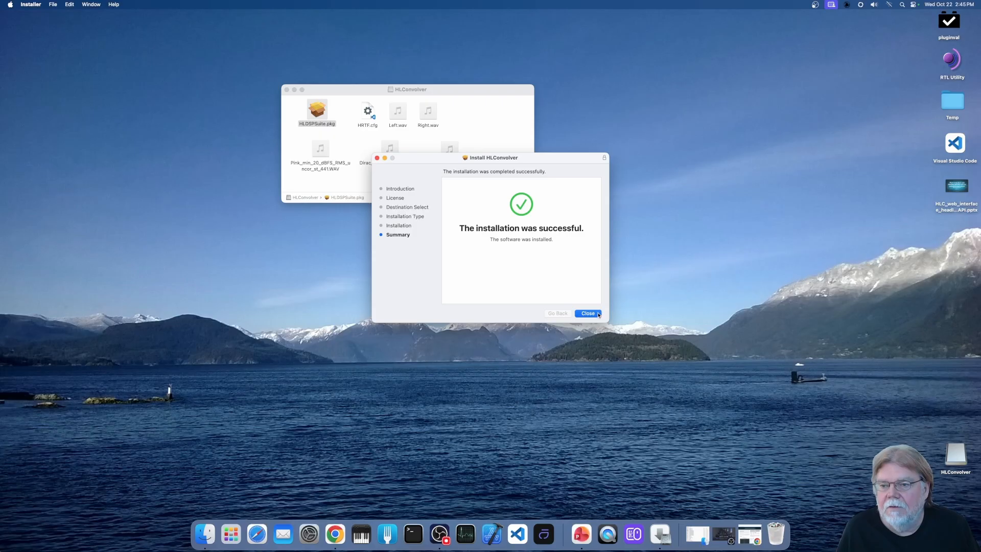
left_click(596, 314)
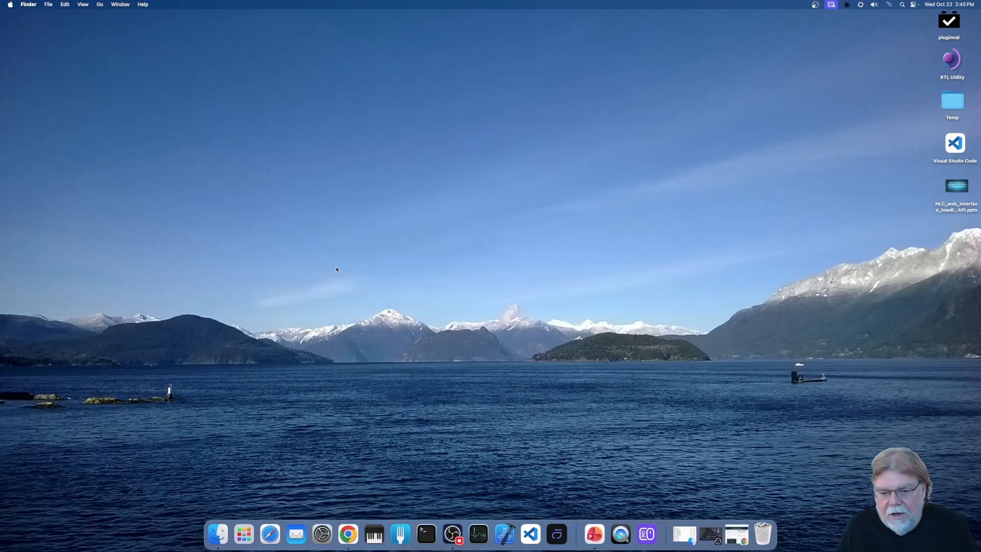
- Launch the HLConvolver application and move its window to the upper part of the desktop
left_click(245, 536)
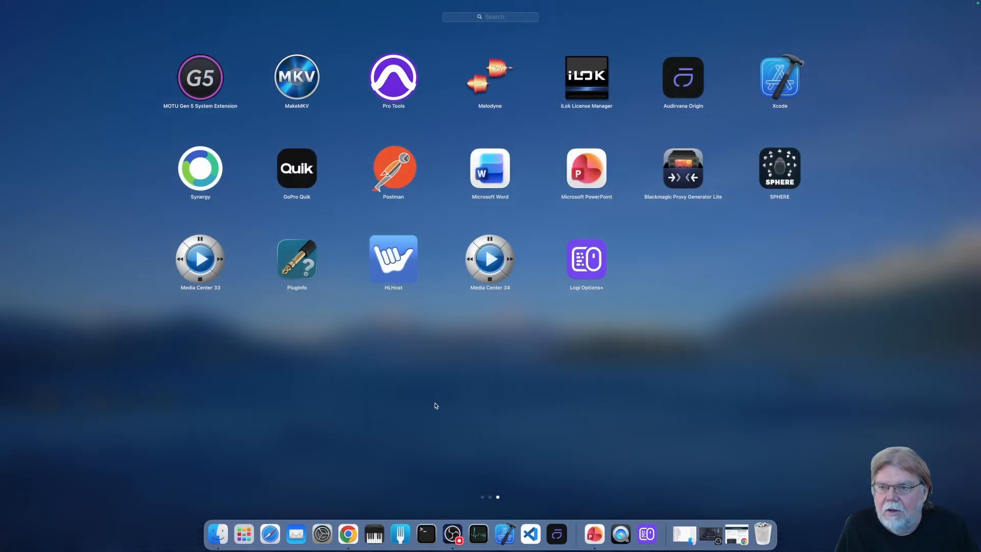
scroll(436, 407, "left", 2)
scroll(436, 407, "right", 1)
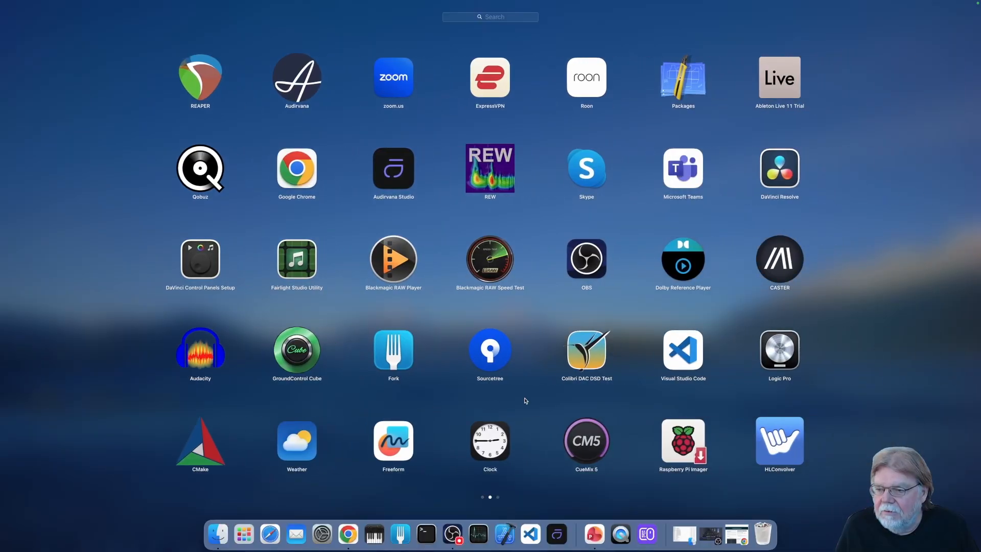
left_click(779, 440)
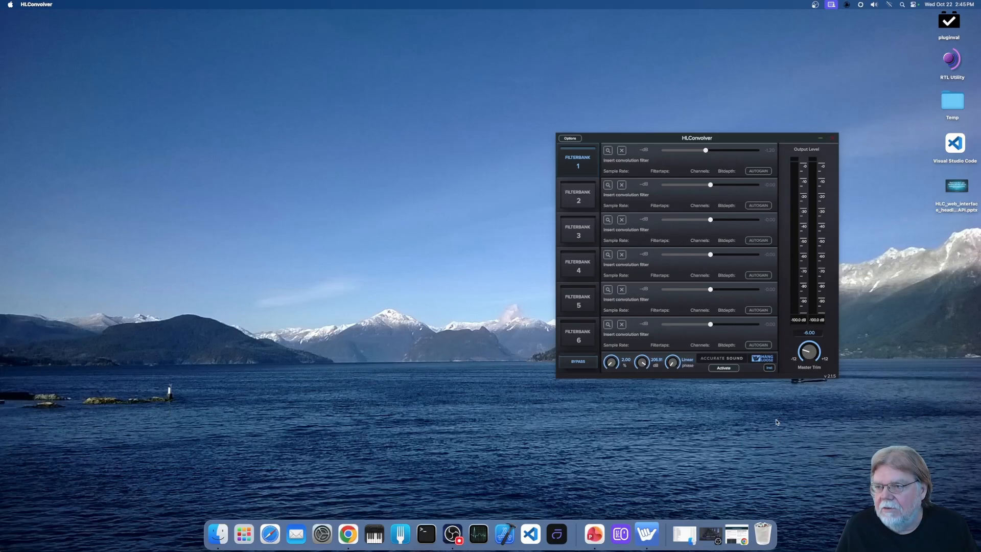
left_click_drag(737, 140, 750, 42)
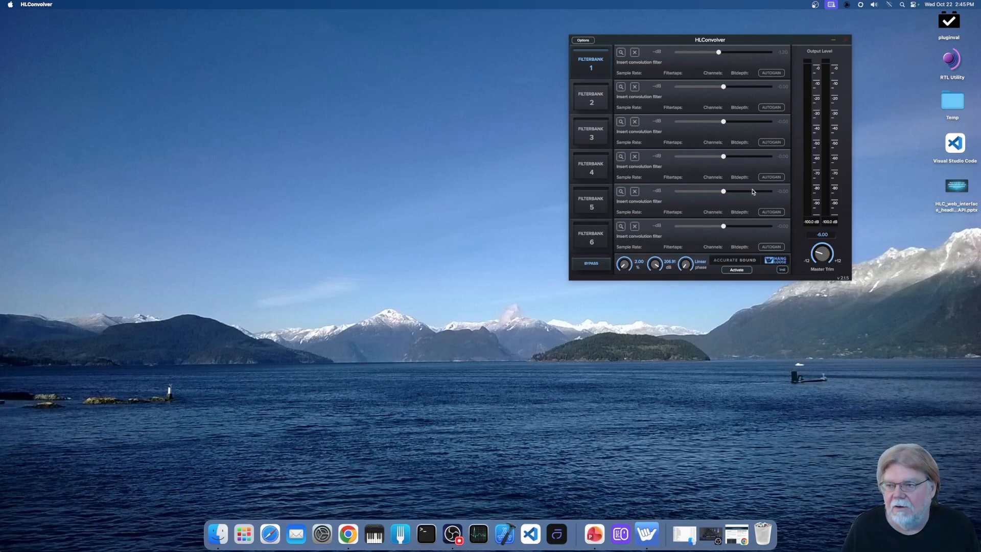
- View HLConvolver's license activation prompt and cancel it without entering a key
left_click(740, 272)
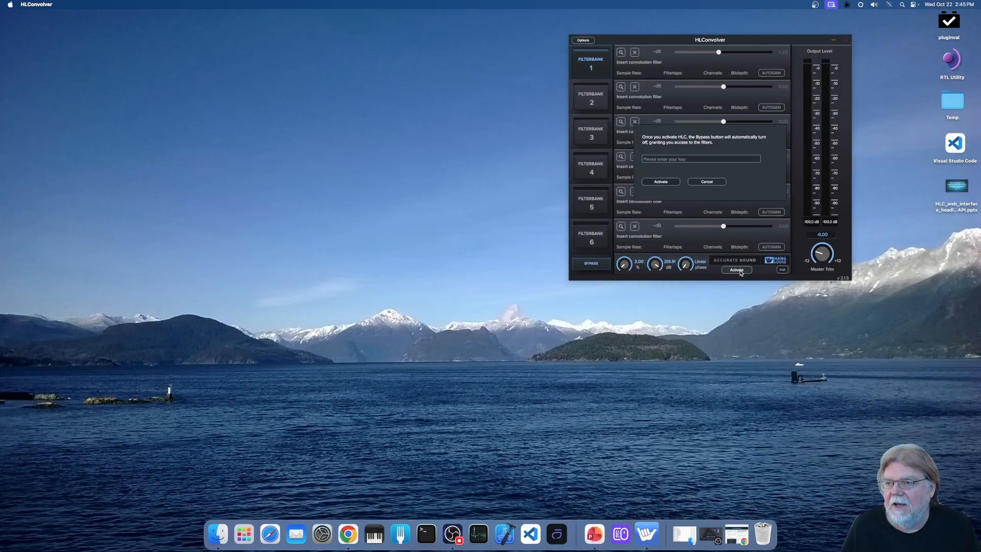
left_click(707, 182)
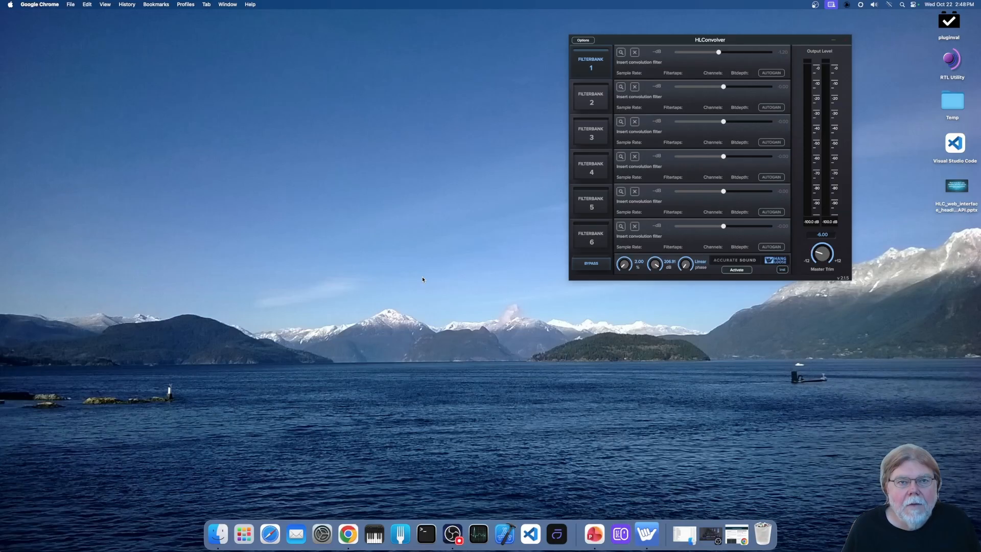
- Open Terminal, move its window clear of HLConvolver, and run the copied command ipconfig getifaddr en0
left_click(430, 539)
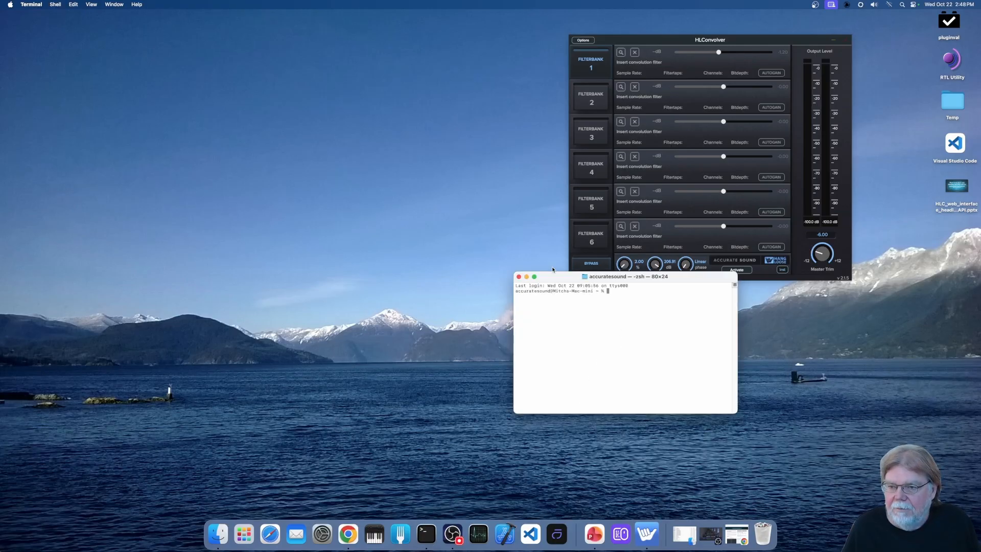
left_click_drag(558, 277, 321, 91)
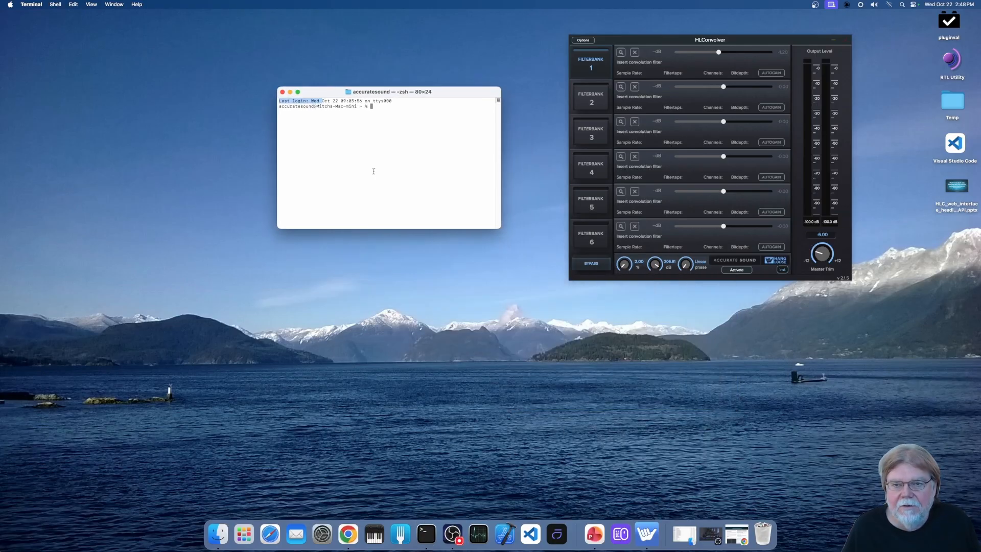
right_click(394, 111)
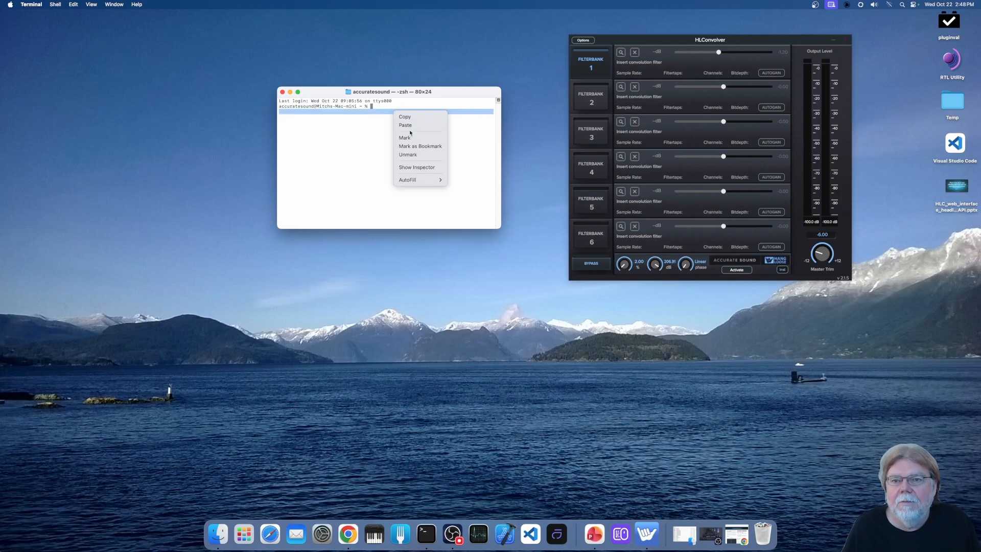
left_click(410, 126)
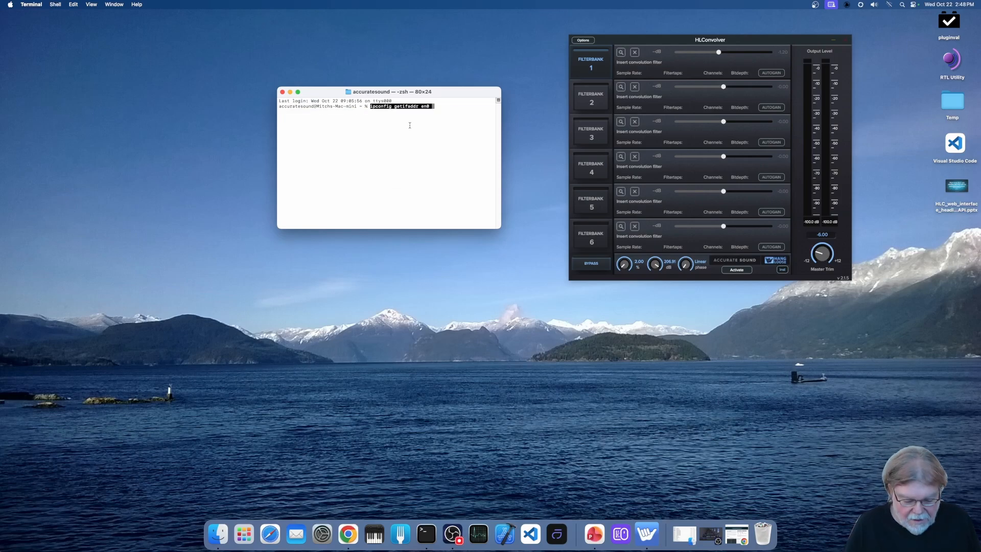
key("Return")
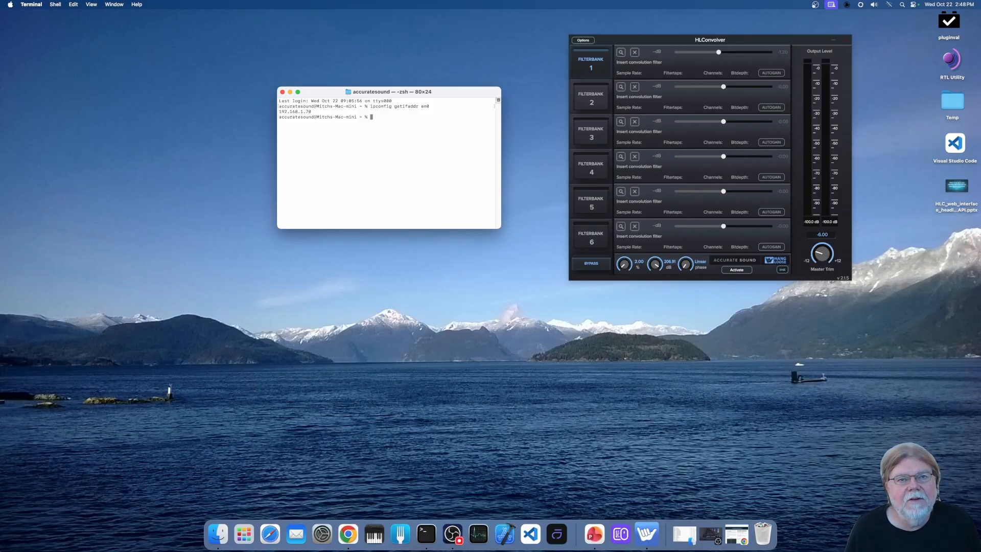
- Switch to Chrome, load the HangLoose Convolver web interface at 192.168.1.70:8081, and arrange the browser window beside HLConvolver
left_click(354, 542)
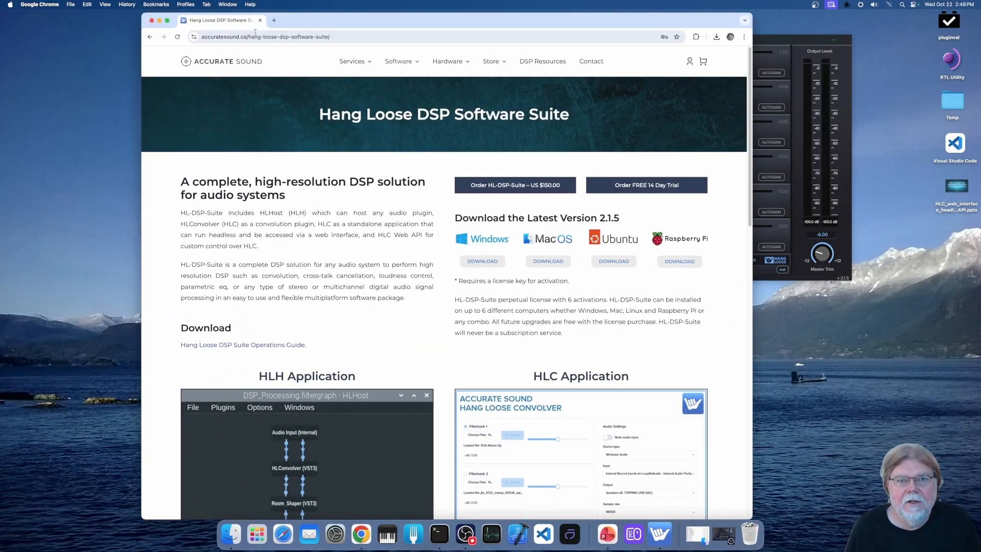
left_click(346, 39)
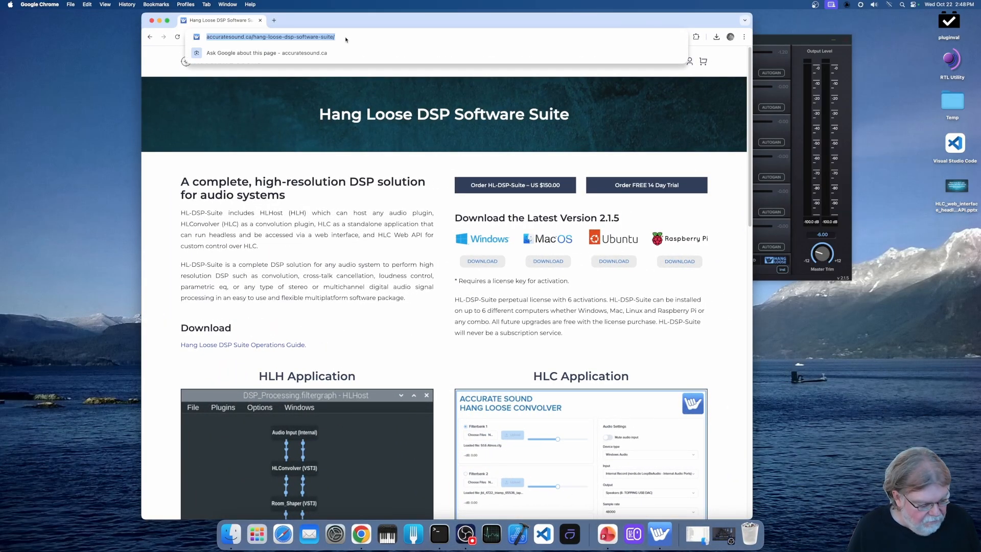
type("192")
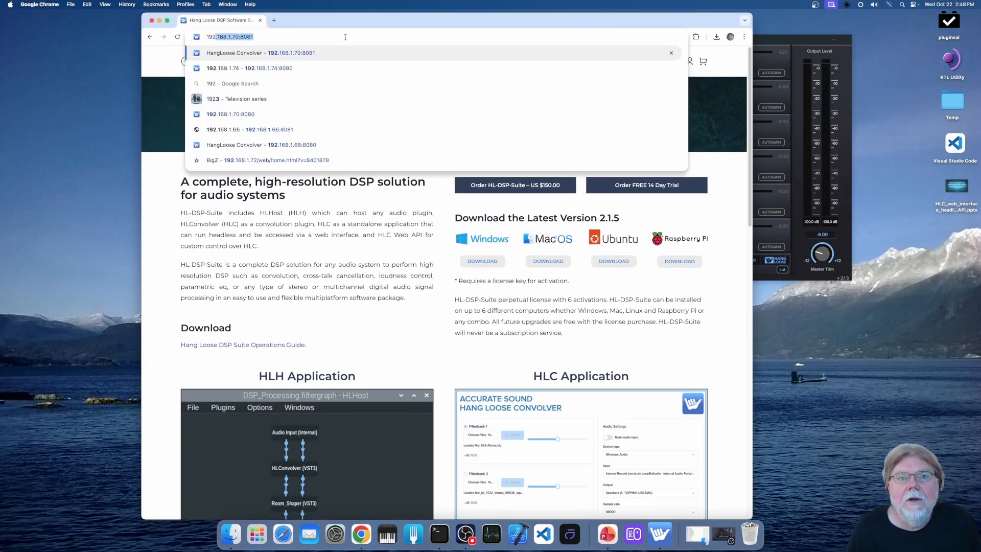
left_click(294, 53)
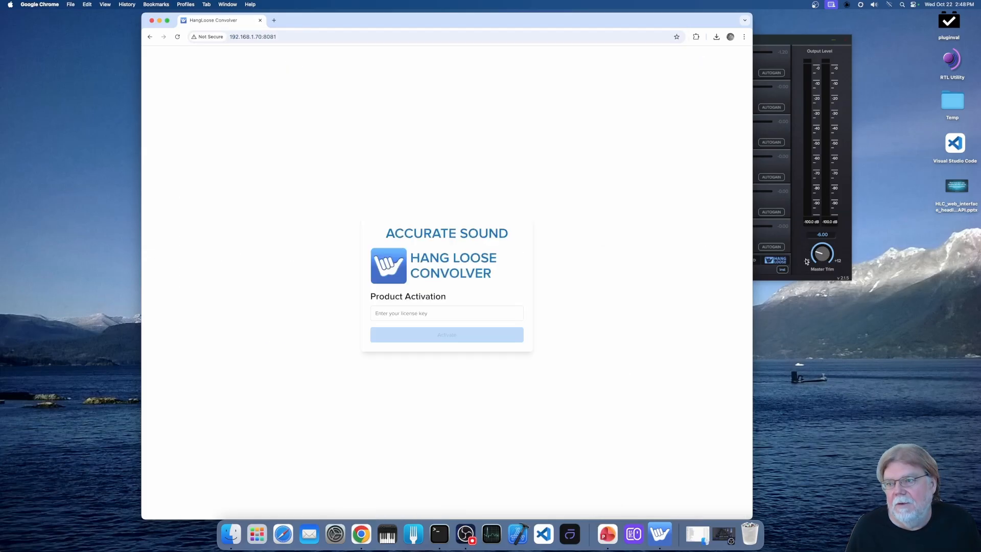
double_click(694, 19)
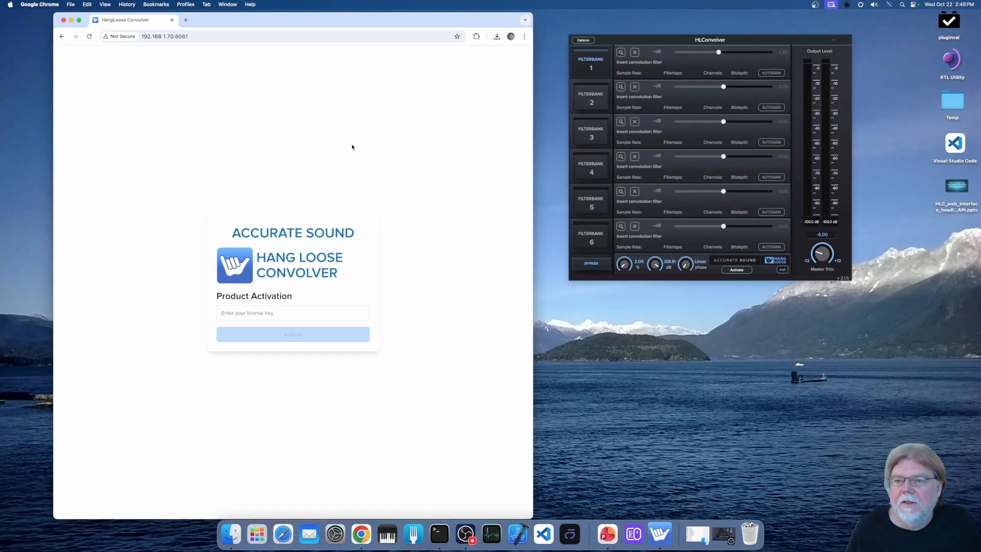
left_click(168, 36)
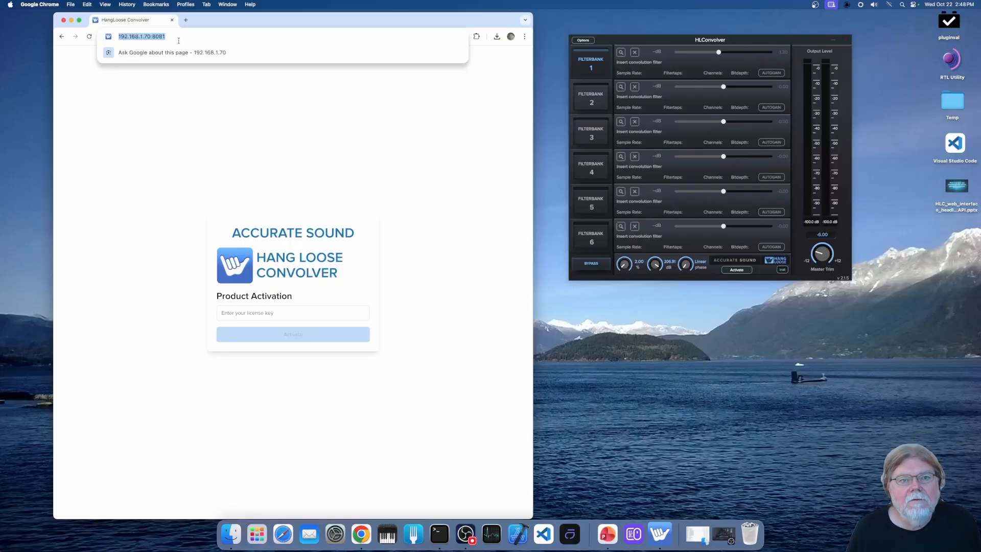
left_click_drag(166, 37, 131, 34)
left_click(256, 85)
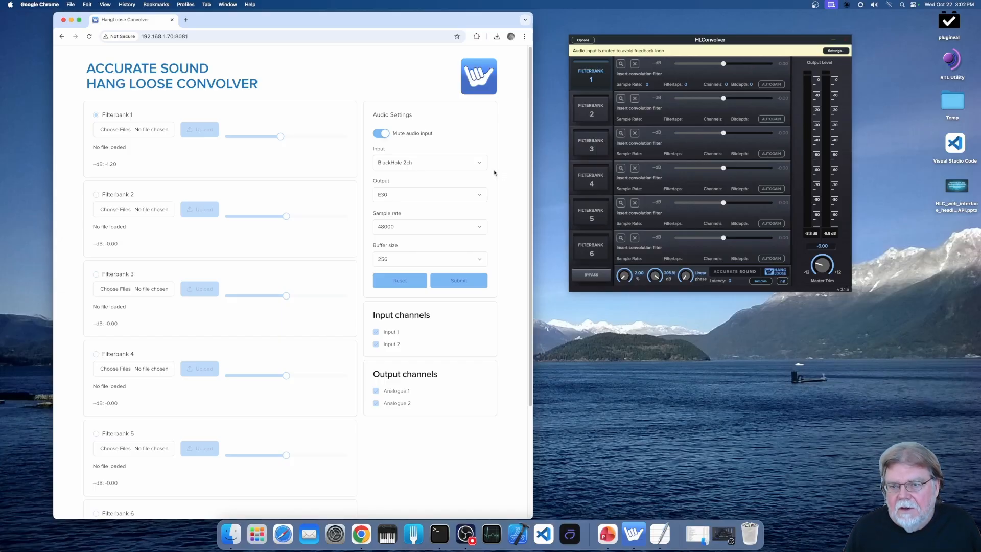
- Look through the available audio input devices in the web interface, keeping BlackHole 2ch selected
left_click(460, 162)
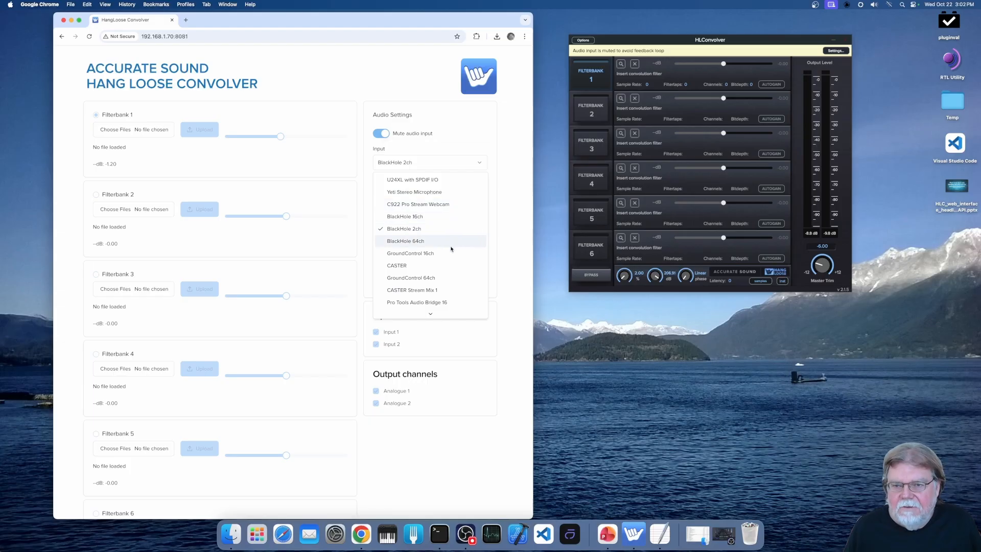
mouse_move(447, 312)
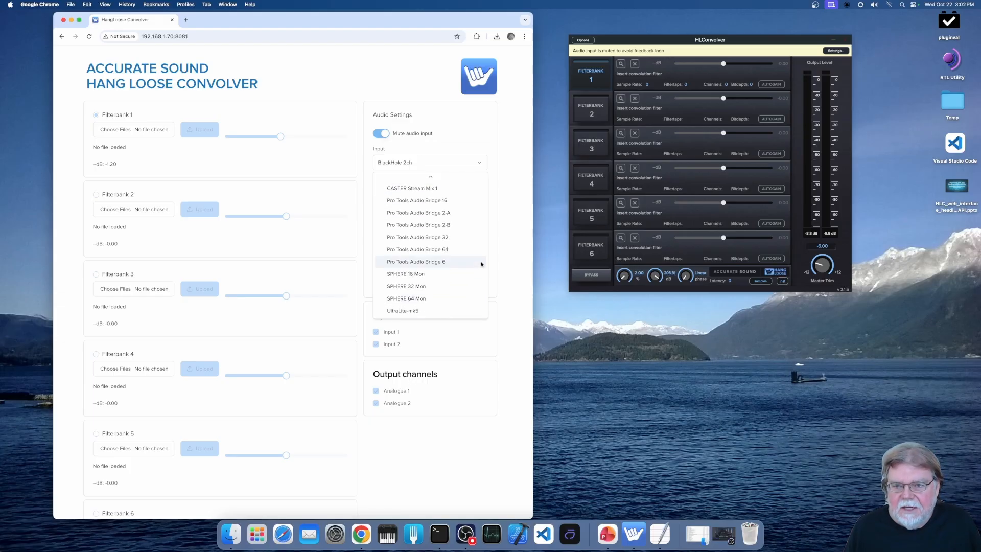
left_click(503, 183)
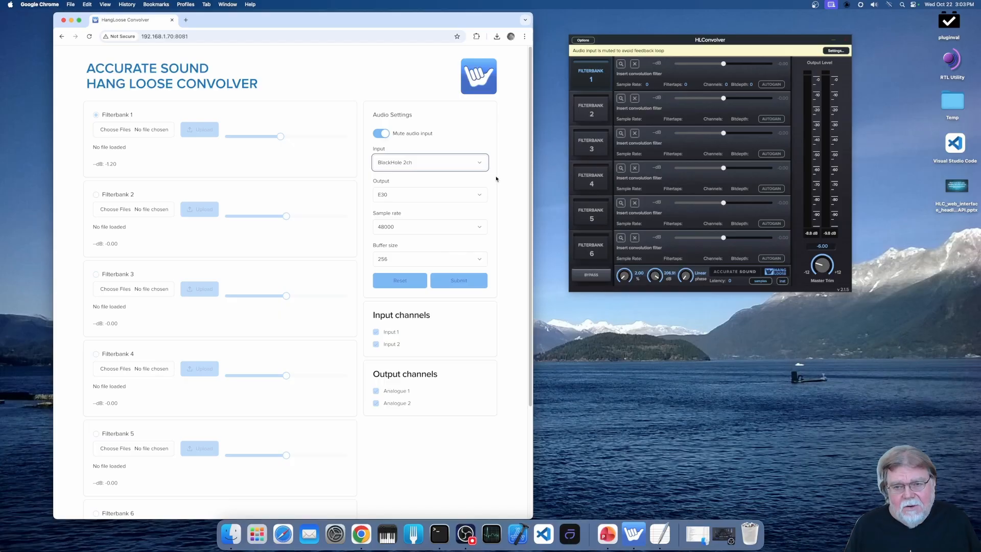
left_click(495, 147)
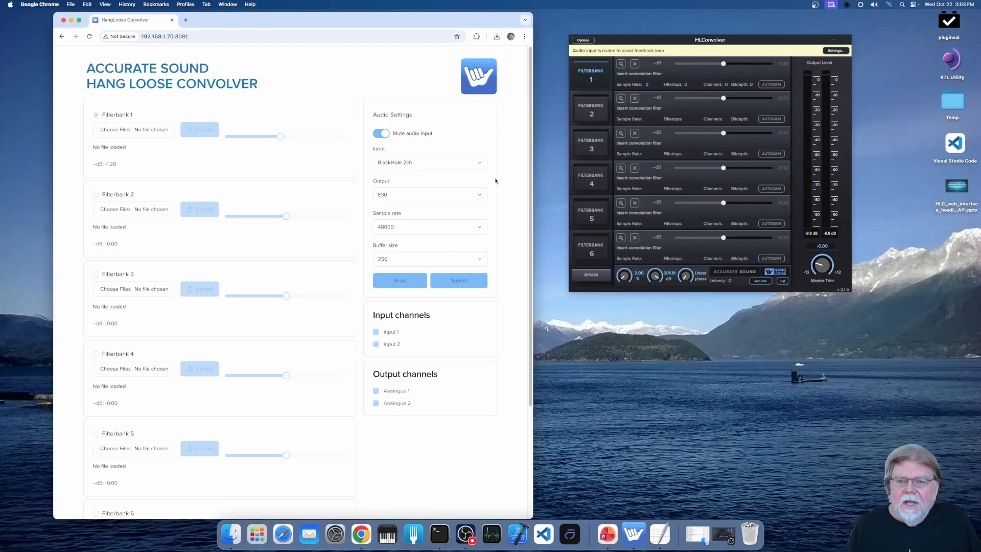
- Look through the output device and buffer size options in the web interface, keeping E30 and 256 selected
left_click(482, 196)
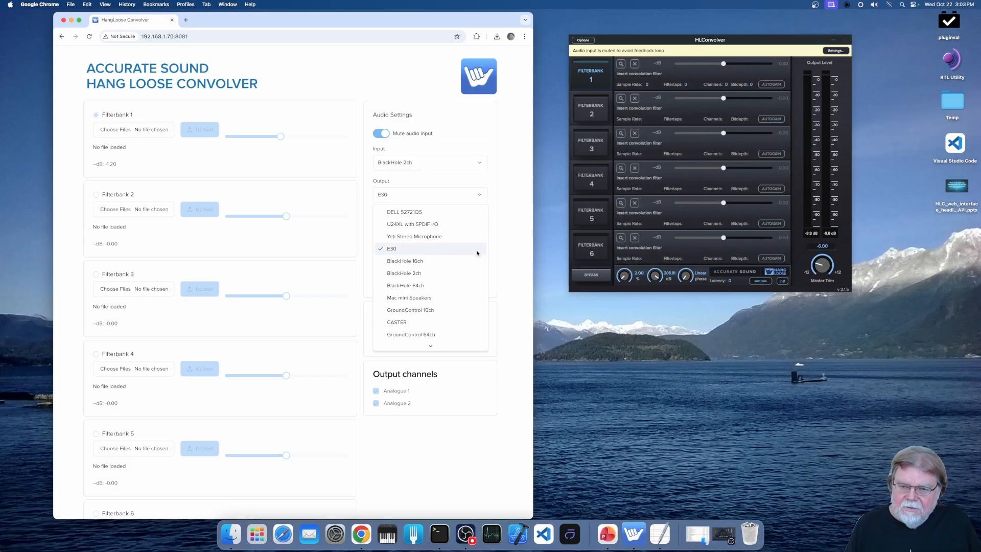
scroll(460, 281, "down", 10)
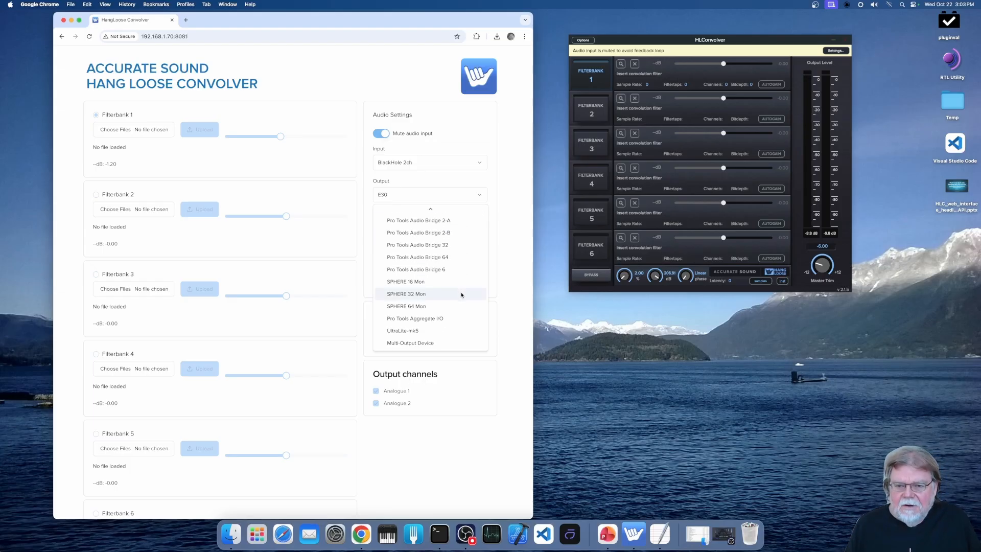
left_click(509, 216)
key("Tab")
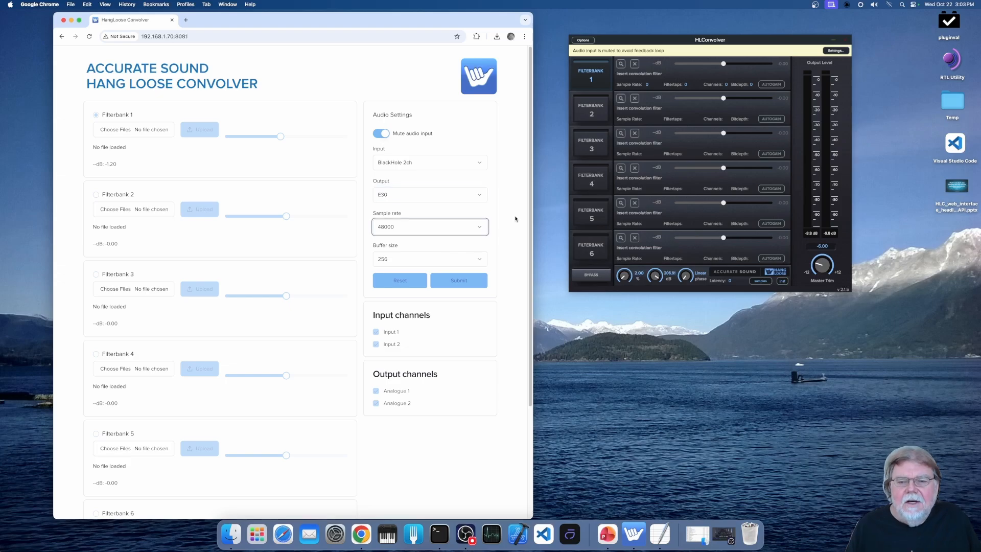
left_click(480, 261)
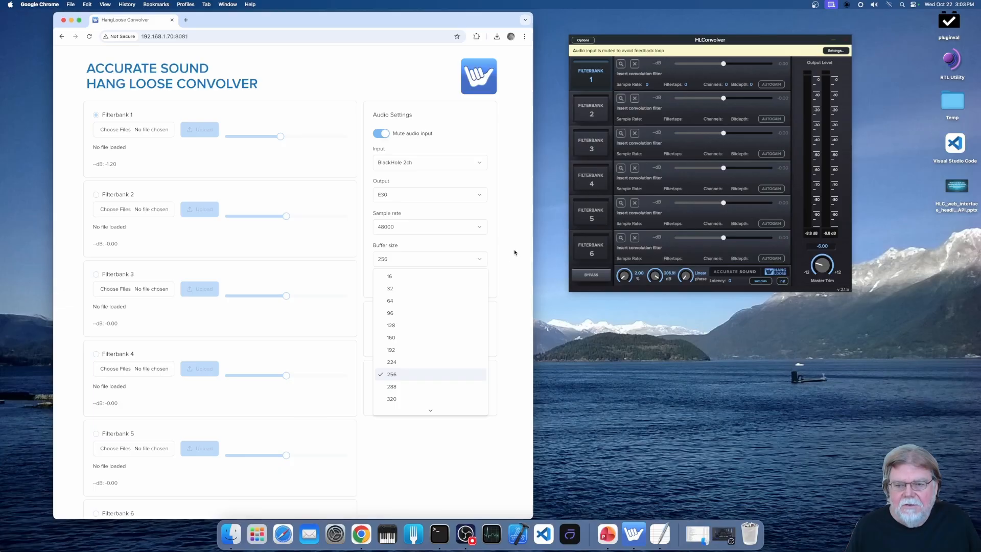
left_click(514, 268)
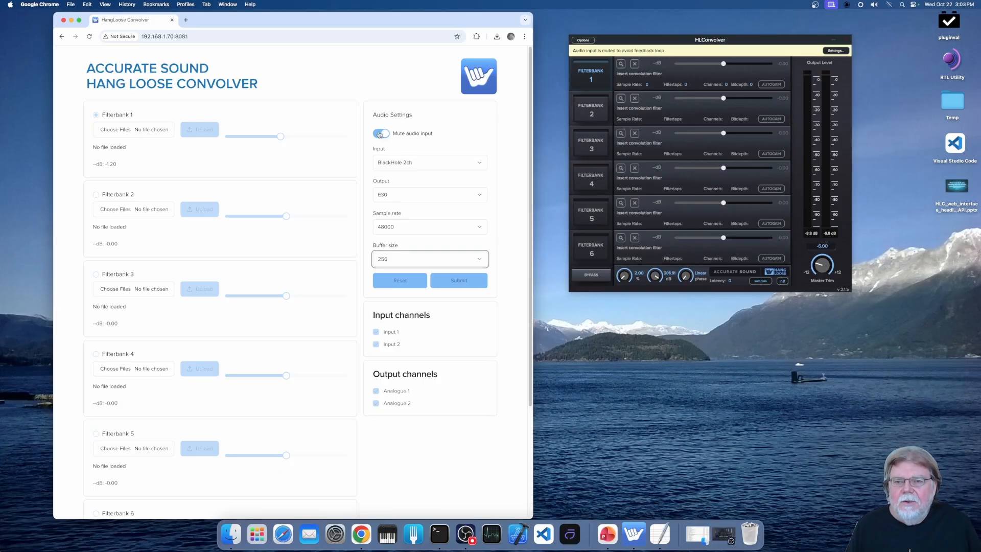
- Open the Audio Settings of the HLConvolver desktop application for comparison with the web interface
left_click(583, 40)
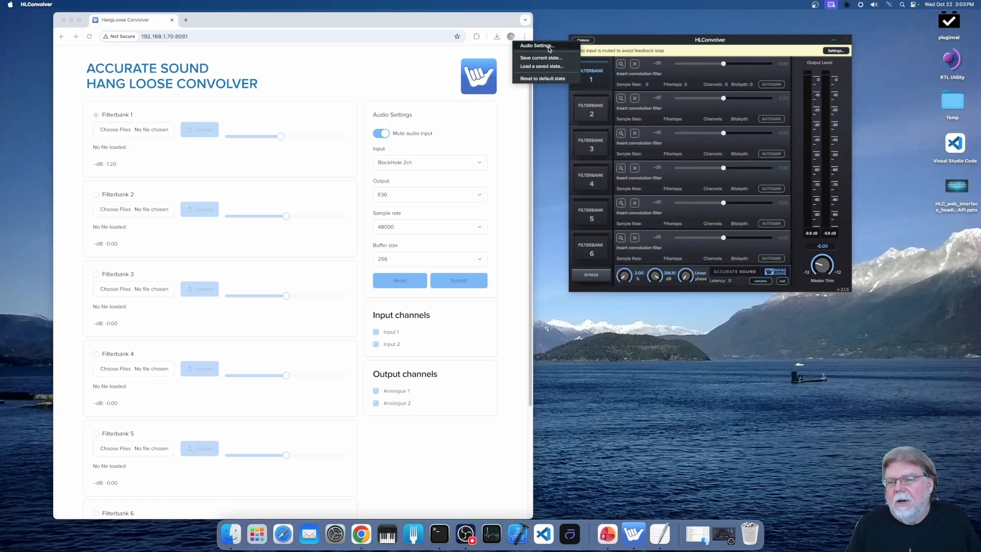
left_click(837, 51)
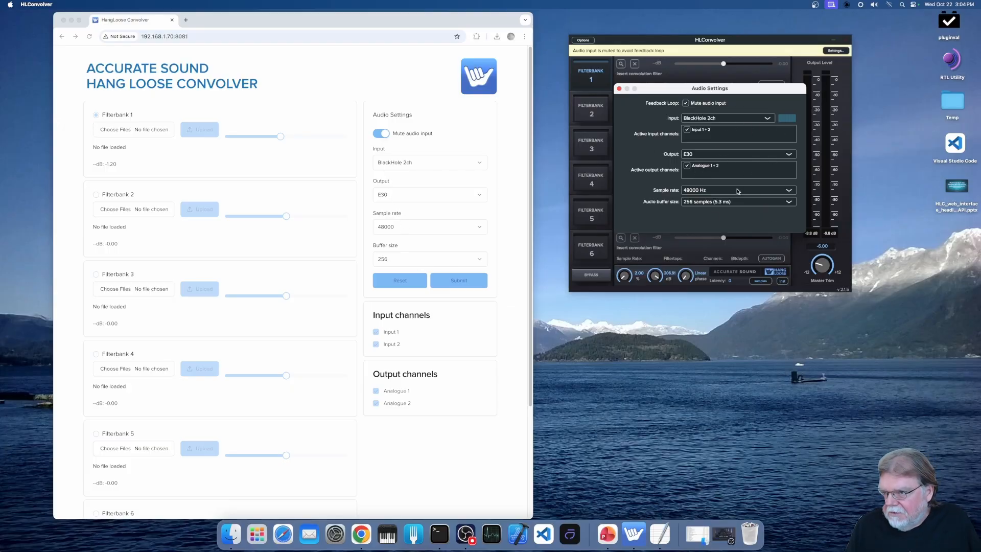
- Try the Mute audio input option in the desktop Audio Settings, leaving it enabled, and close the dialog
left_click(687, 104)
left_click(687, 105)
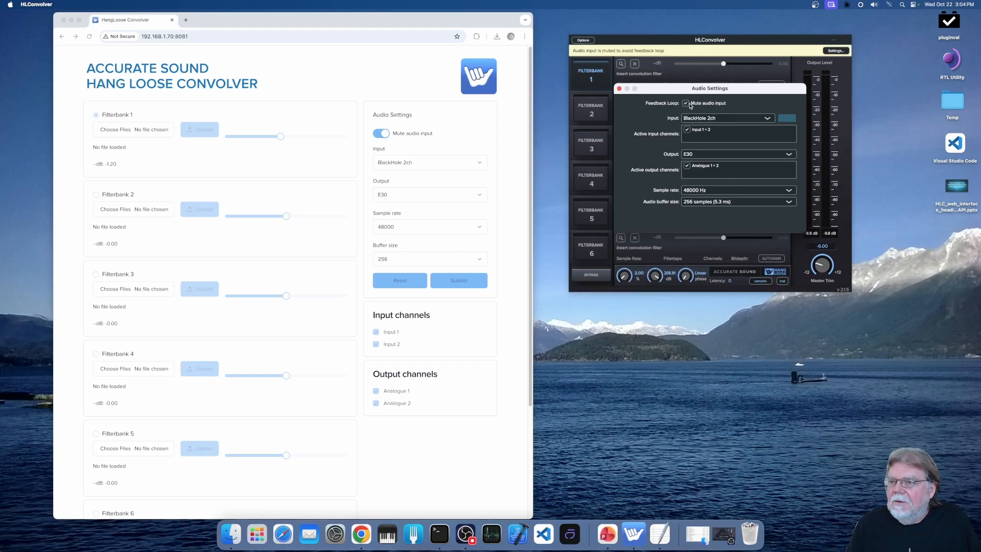
left_click(620, 89)
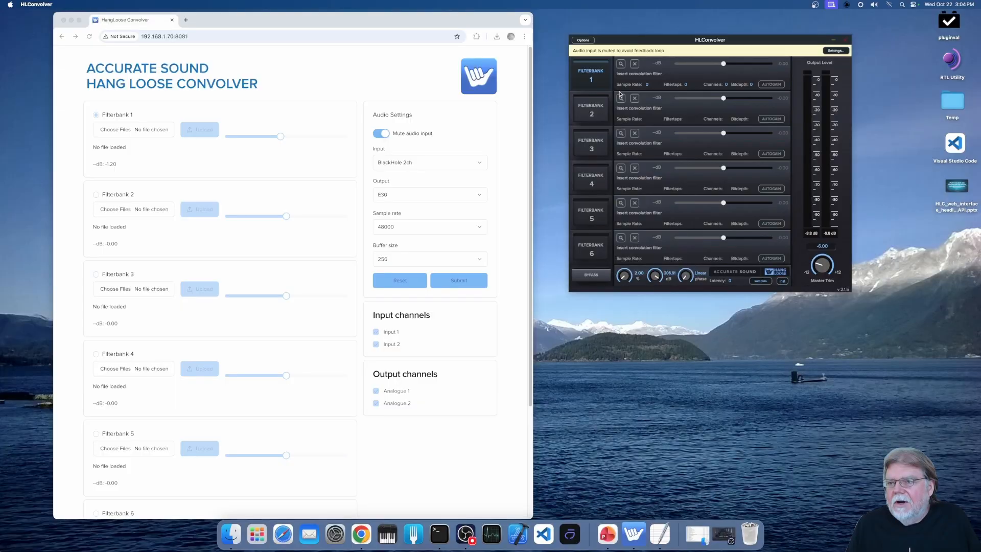
- Toggle Mute audio input in the web interface to test it, leaving it turned off
left_click(378, 136)
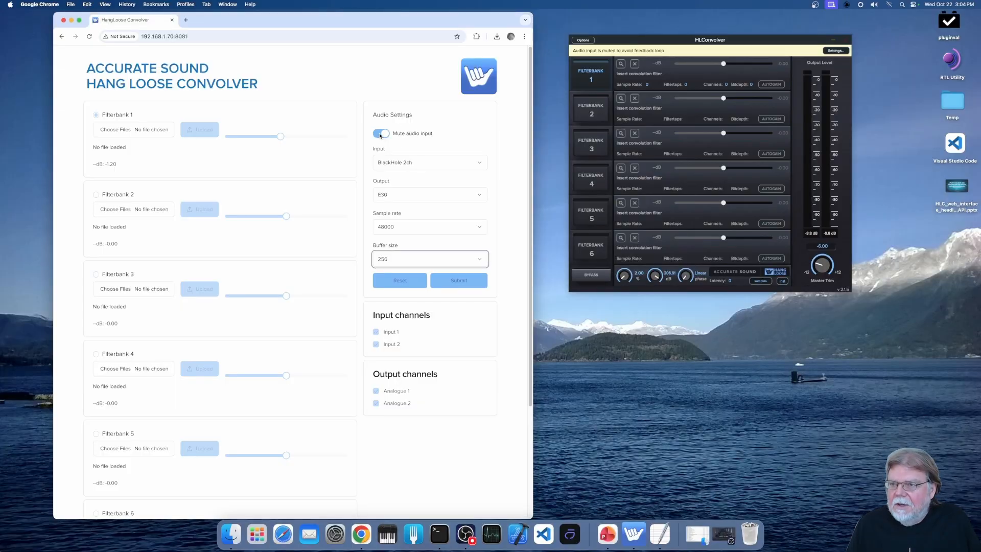
left_click(380, 134)
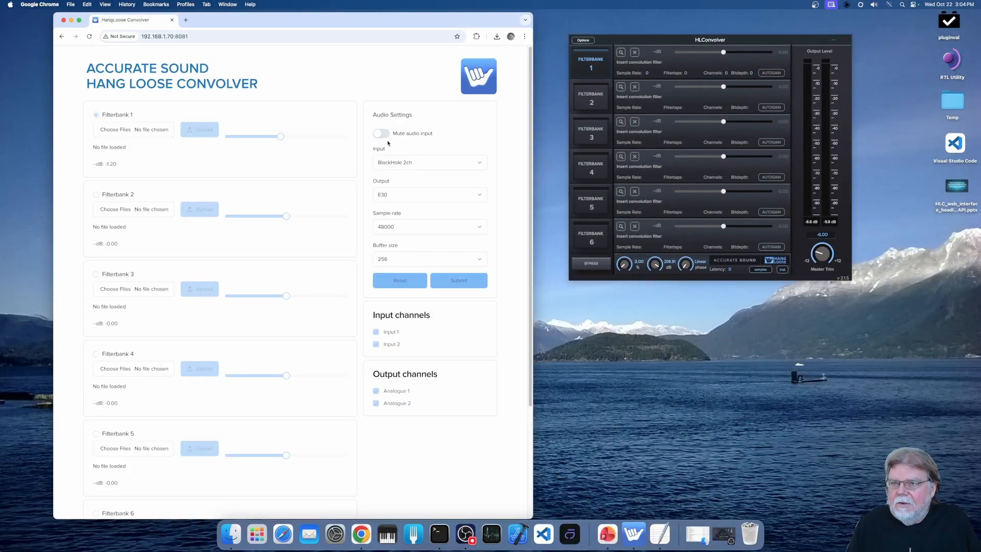
left_click(381, 134)
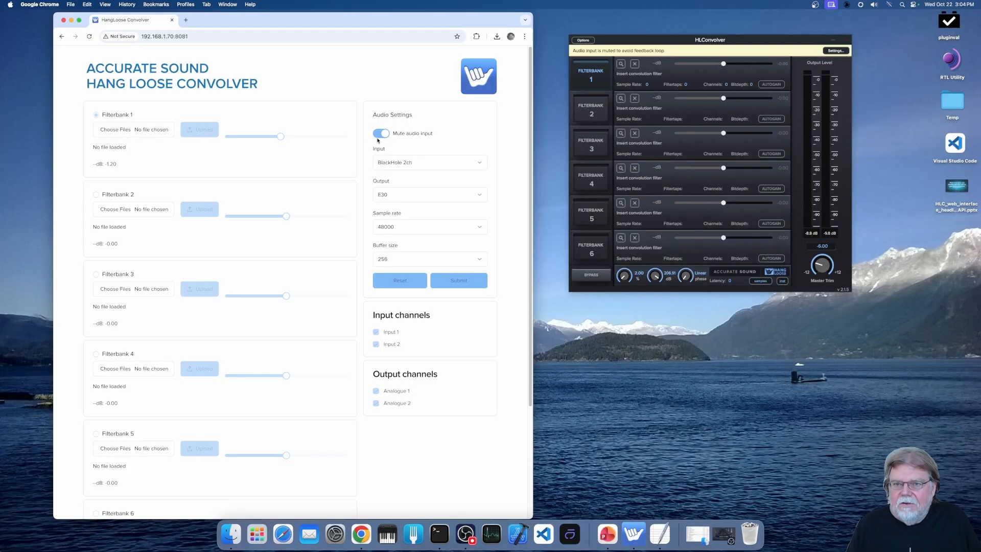
left_click(380, 134)
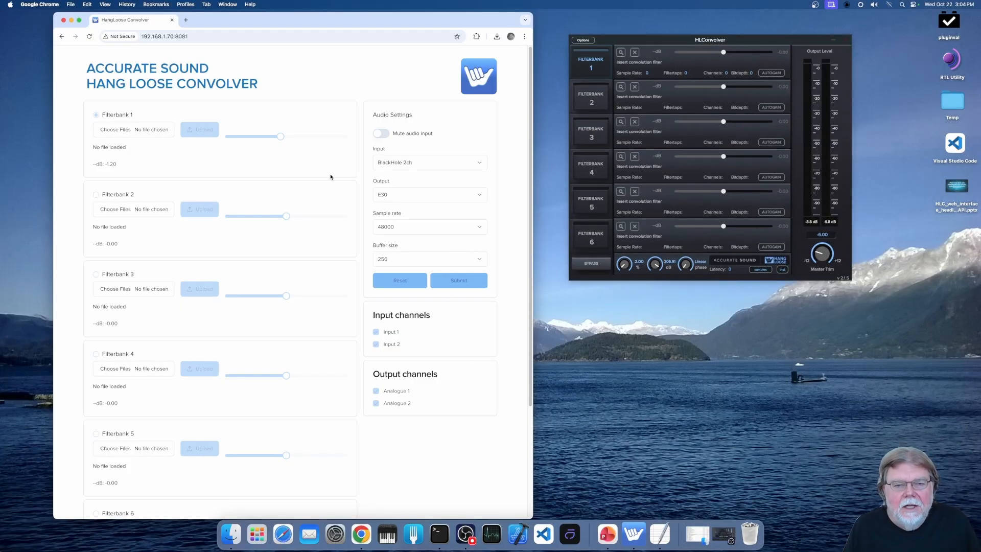
- Upload HF_Rolloff_65536_taps.zip from the Filters folder to Filterbank 1 and raise that filterbank's level to about 0.1 dB
left_click(138, 131)
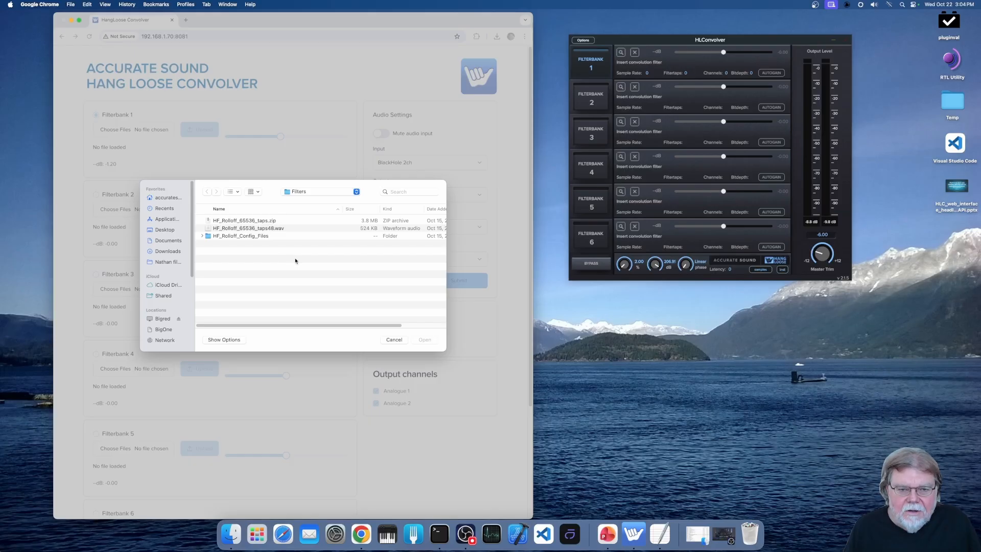
left_click(276, 230)
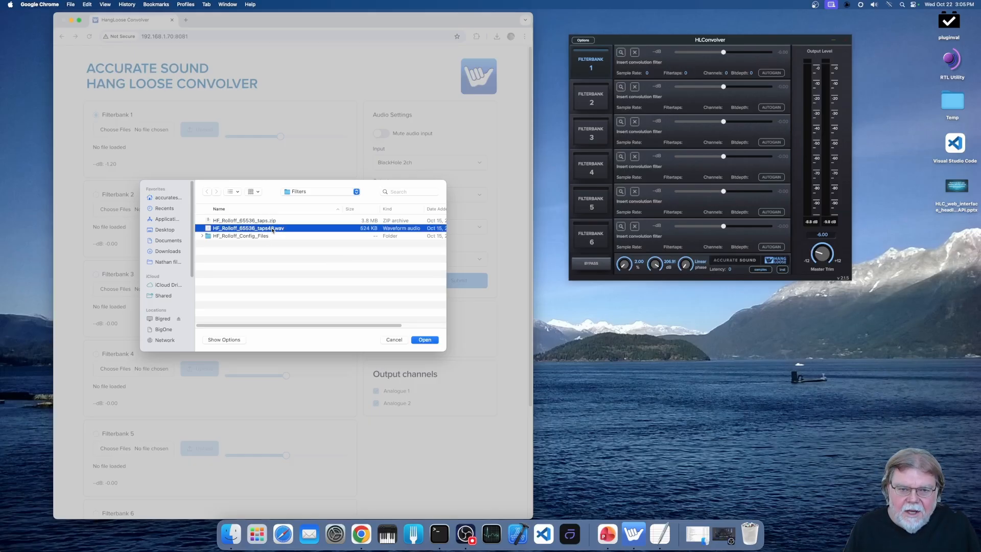
left_click(236, 221)
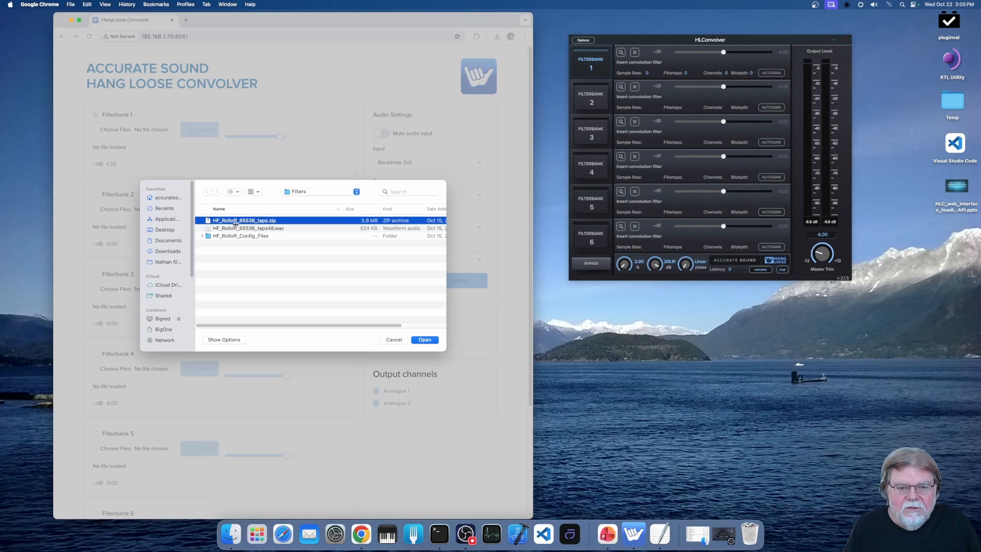
left_click(203, 236)
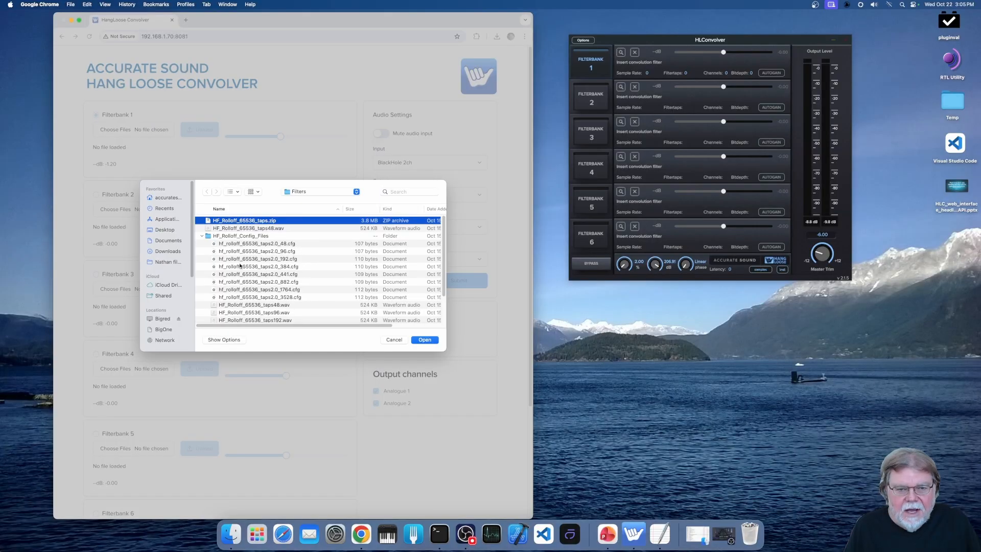
left_click(203, 236)
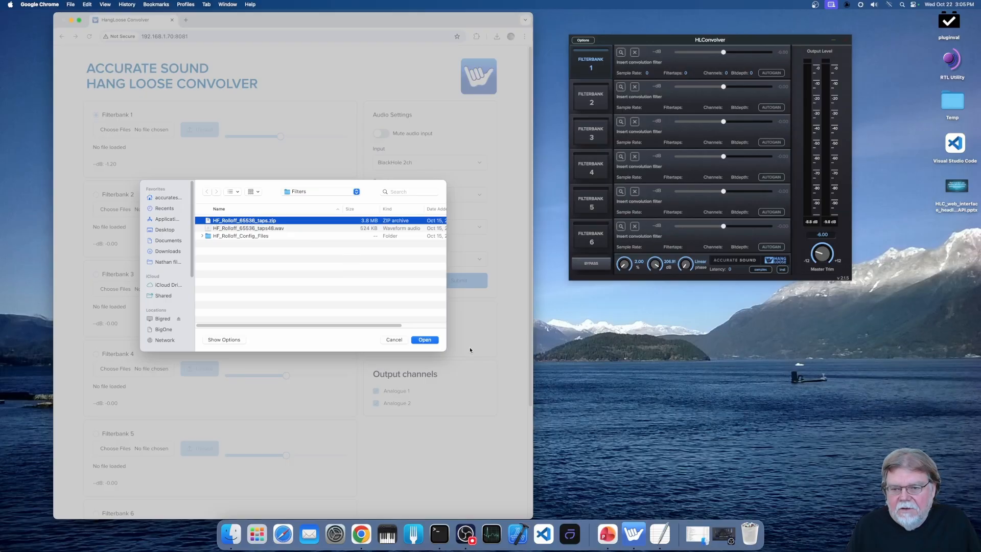
left_click(423, 340)
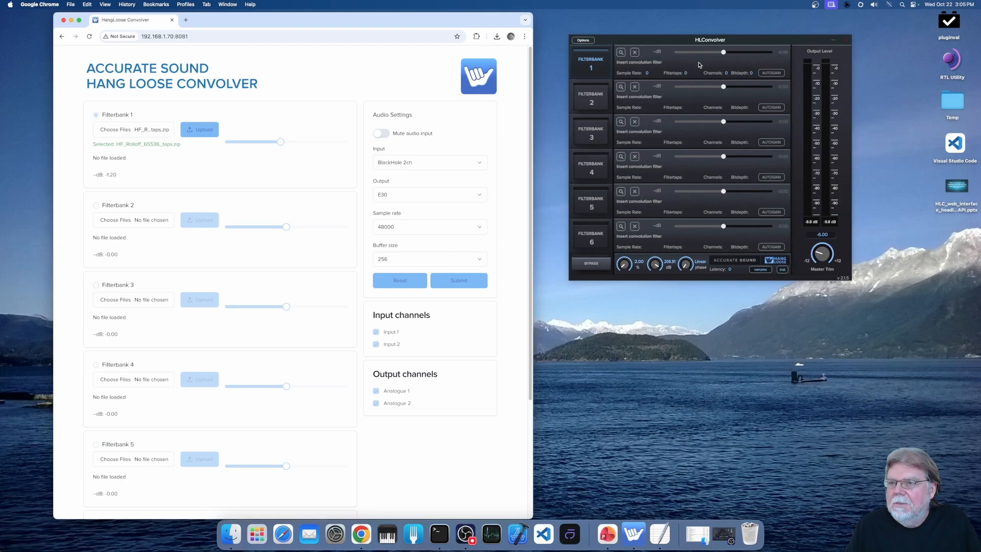
left_click(203, 130)
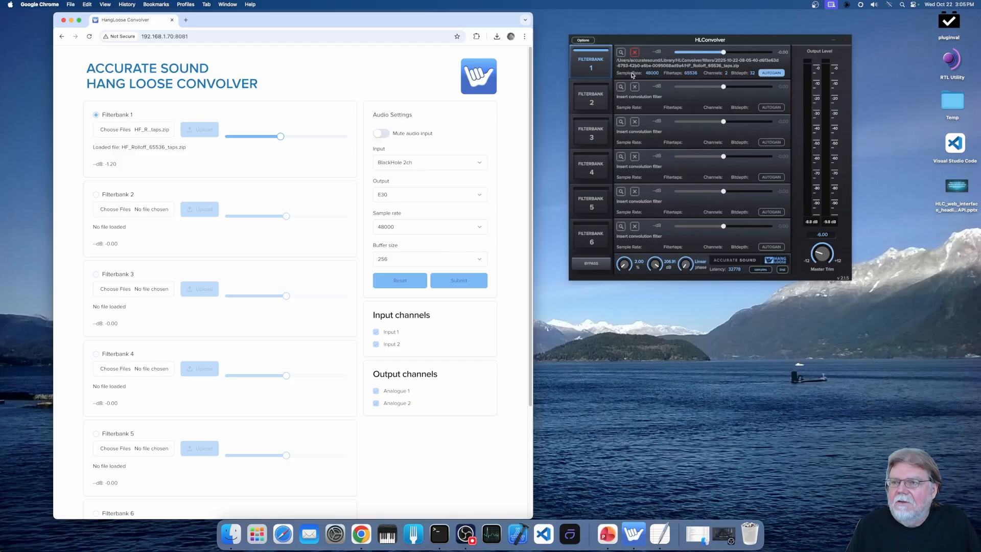
mouse_move(281, 140)
left_mouse_down()
mouse_move(309, 140)
mouse_move(263, 138)
mouse_move(288, 140)
left_mouse_up()
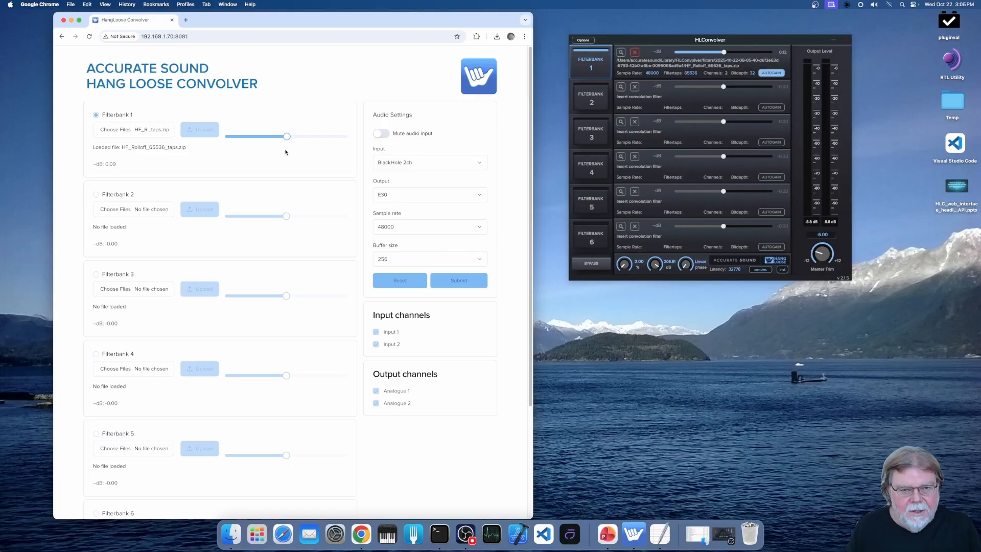
- Turn Bypass on and back off in the web interface
scroll(321, 229, "down", 5)
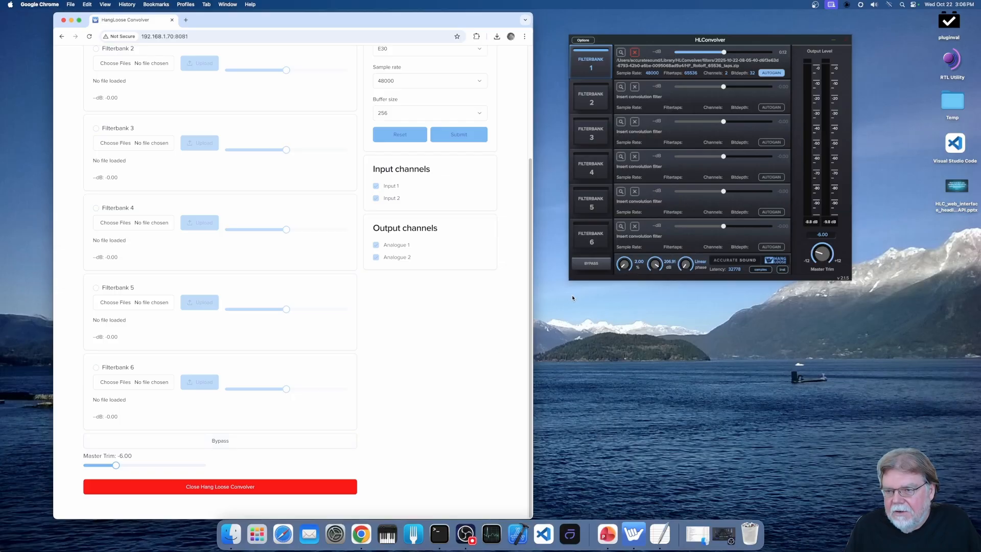
left_click(306, 441)
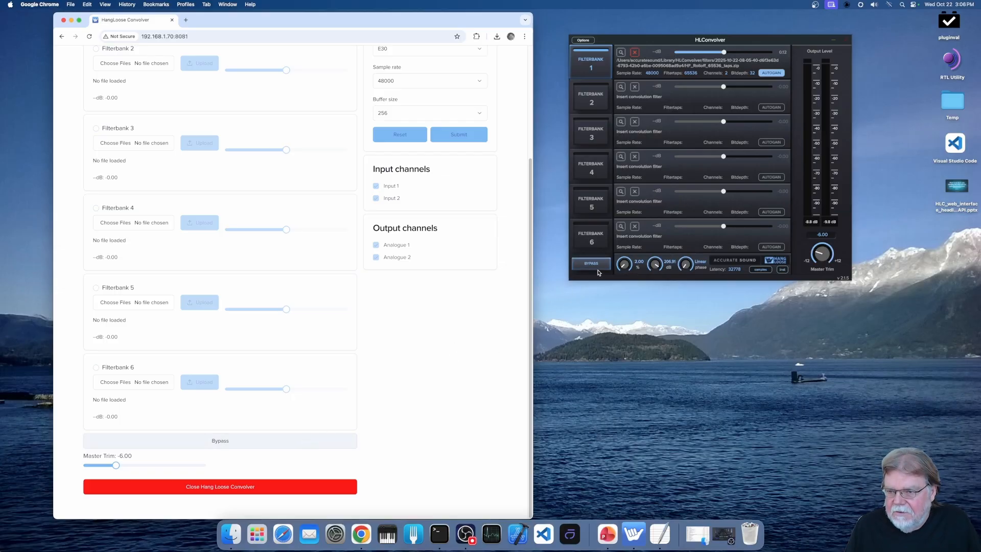
left_click(288, 445)
left_click(289, 445)
left_click(289, 444)
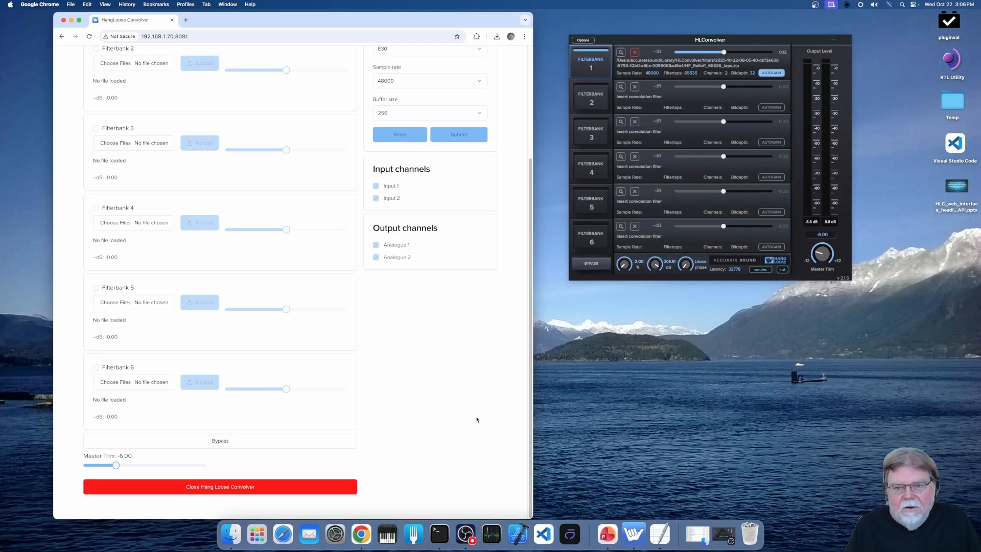
scroll(476, 420, "up", 3)
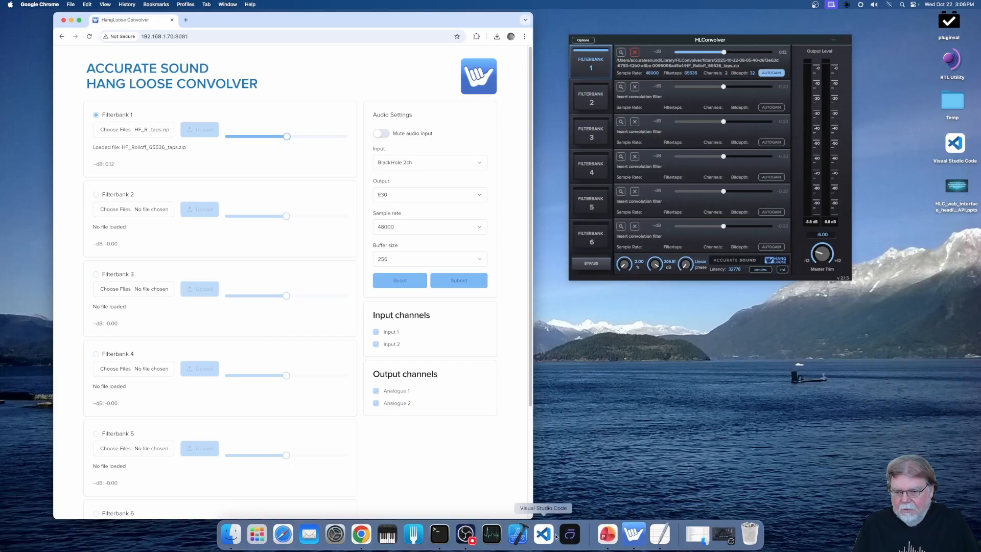
- Open Audirvāna, then bring up the Audio Settings of the HLConvolver desktop application
left_click(571, 534)
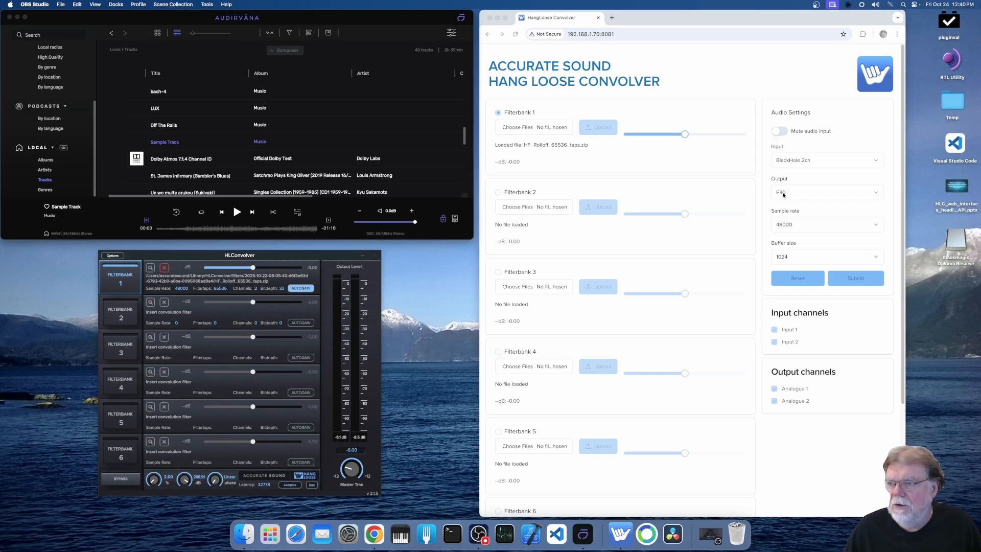
left_click(112, 255)
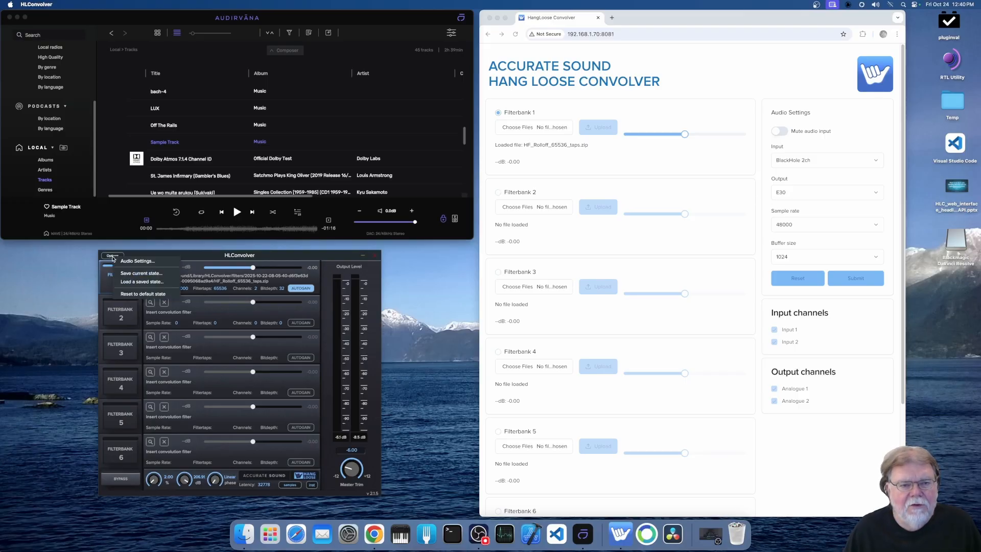
left_click(137, 261)
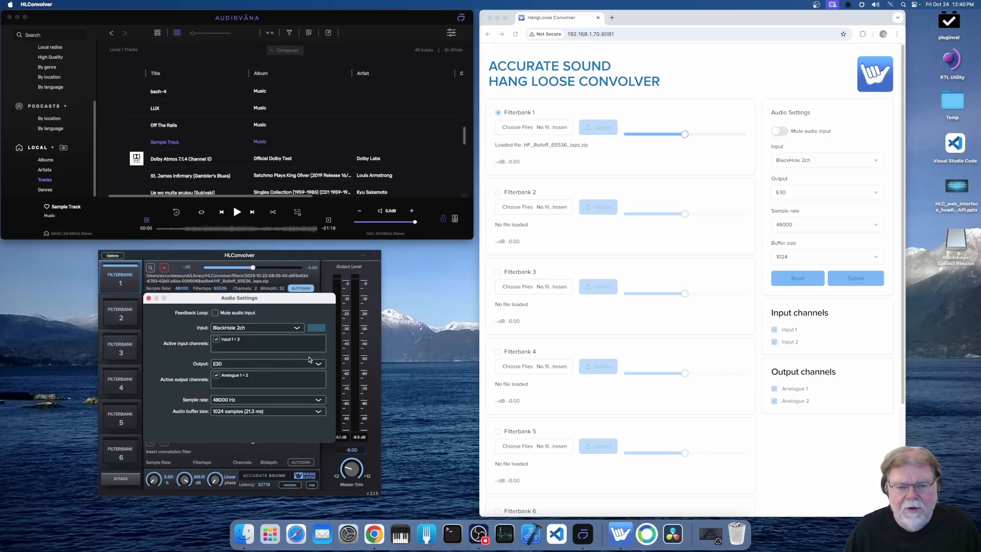
- Set the output device to GroundControl 2ch in the web interface, submit it, and close the desktop Audio Settings
left_click(865, 194)
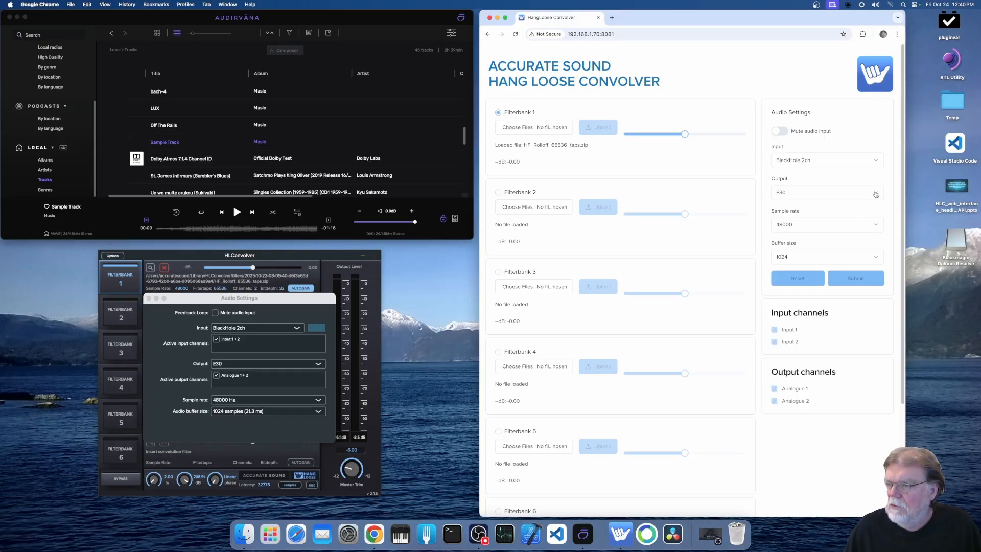
left_click(870, 194)
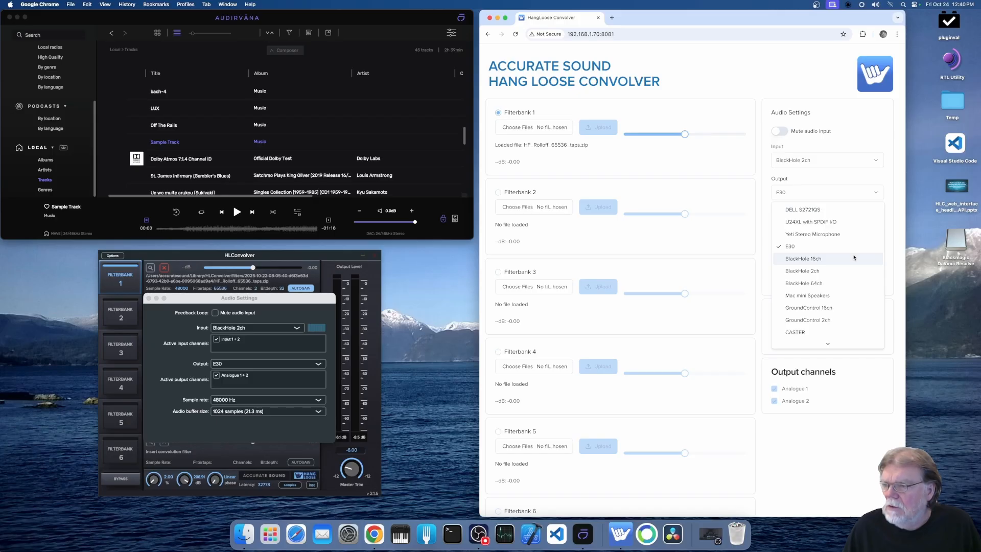
left_click(855, 320)
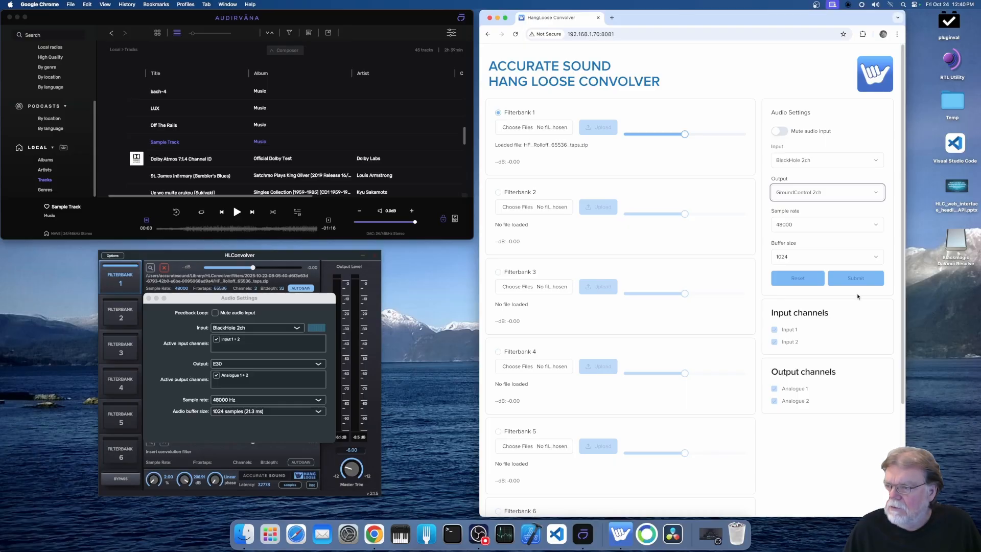
left_click(860, 278)
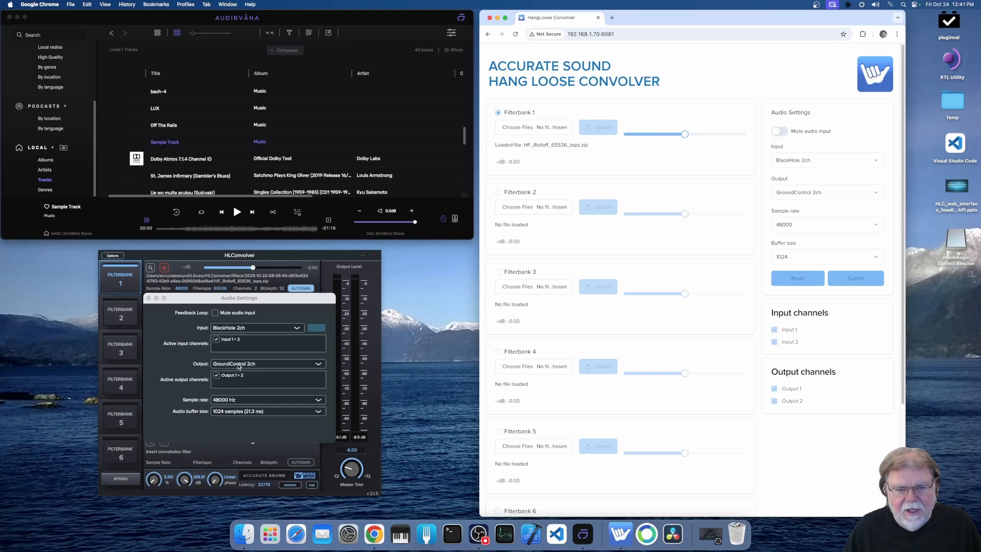
left_click(149, 299)
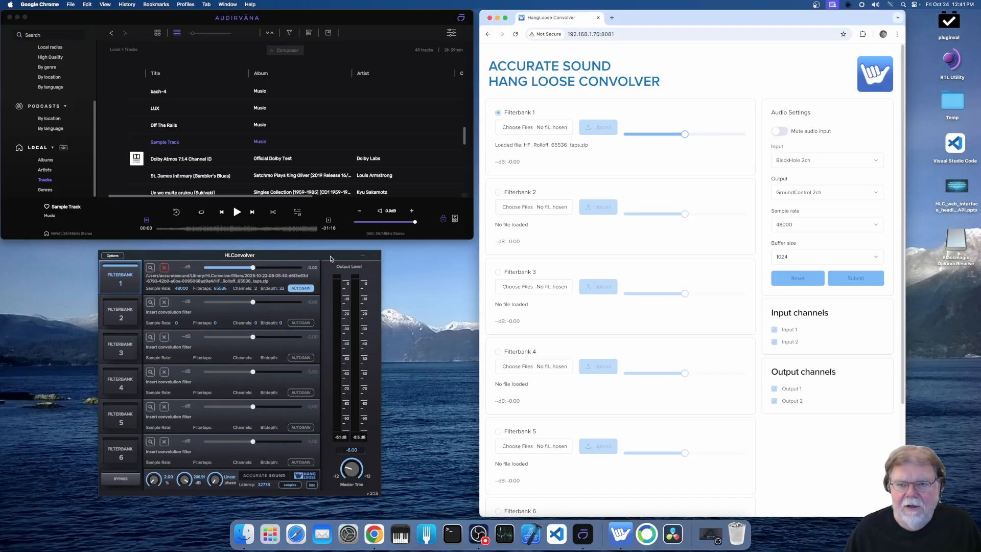
- Switch to Audirvāna and look through its audio output devices, keeping Existential Audio Inc. BlackHole 2ch selected
left_click(455, 219)
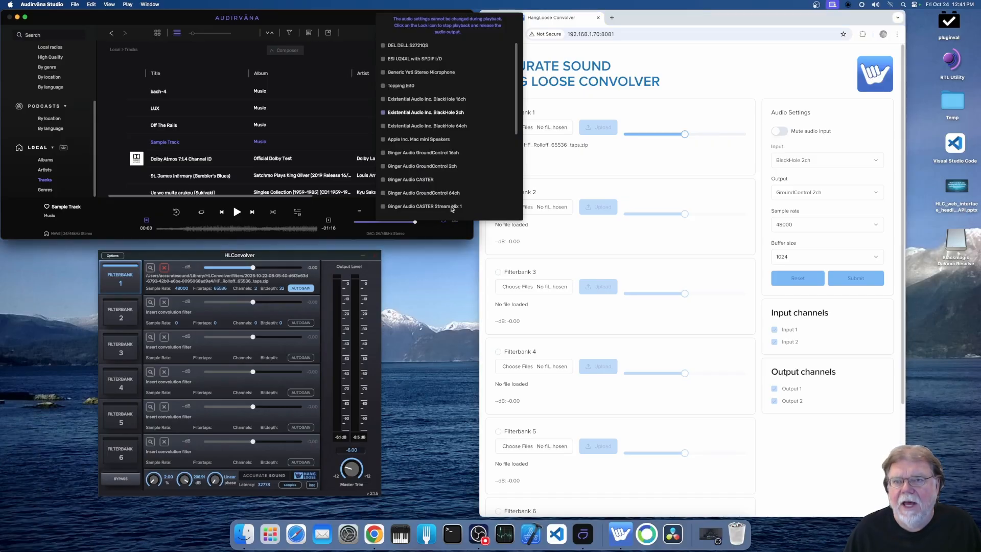
left_click(445, 236)
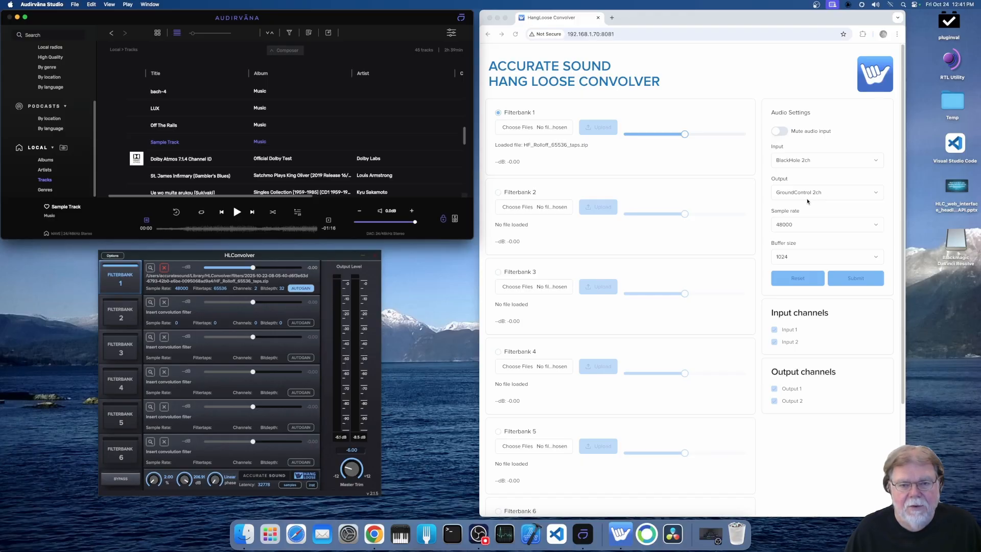
- Switch to the web interface in Chrome and enable Bypass
scroll(735, 374, "down", 5)
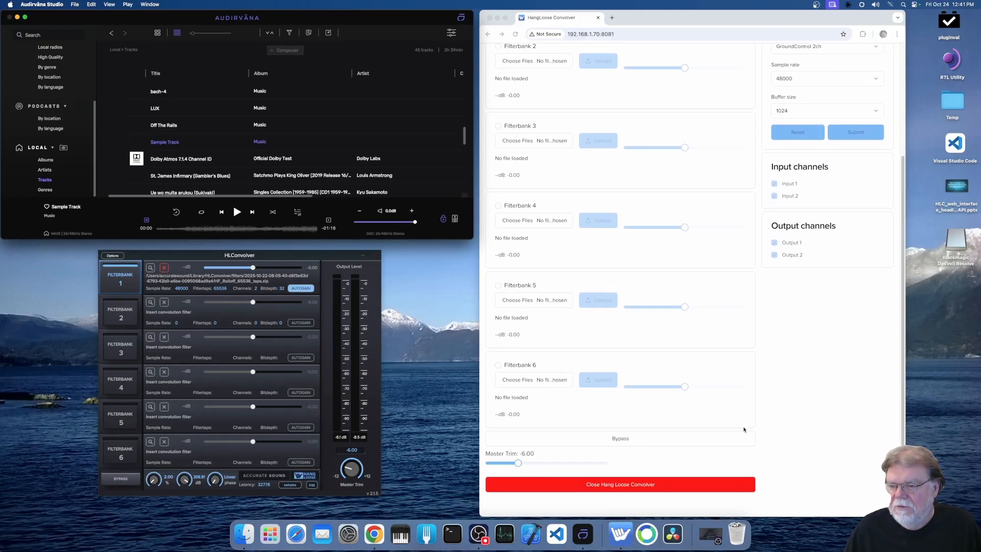
left_click(608, 437)
left_click(607, 437)
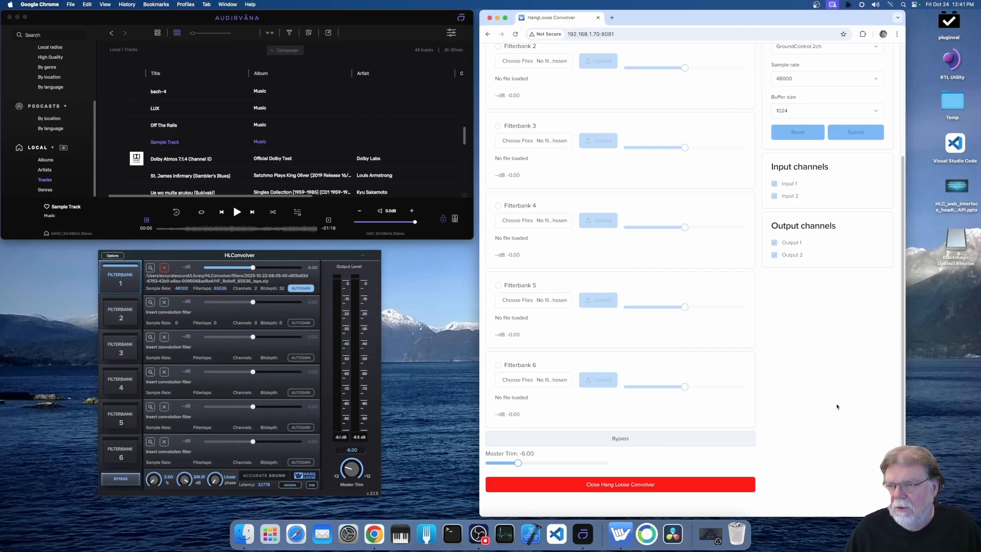
- Switch to Audirvāna and start playing Sample Track
scroll(833, 406, "up", 5)
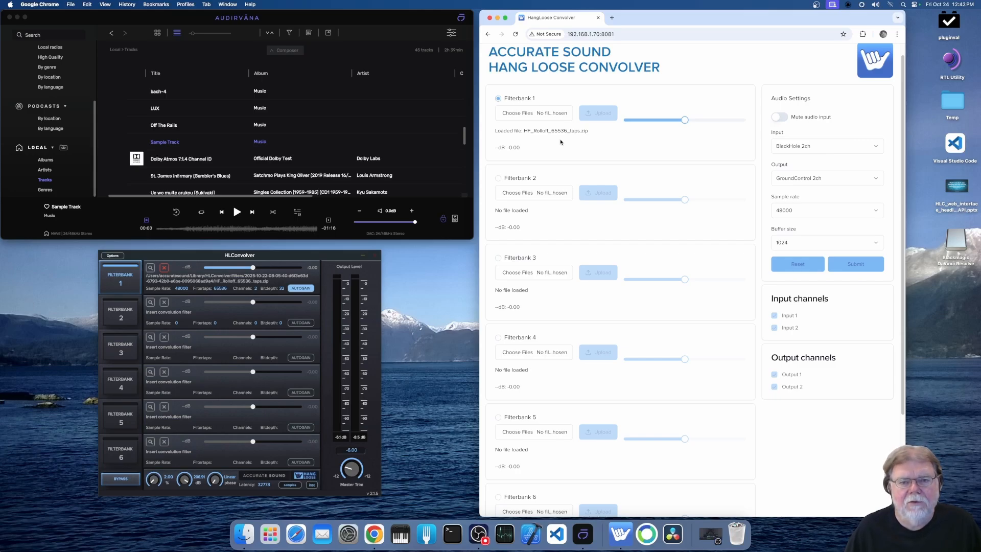
left_click(136, 143)
left_click(136, 143)
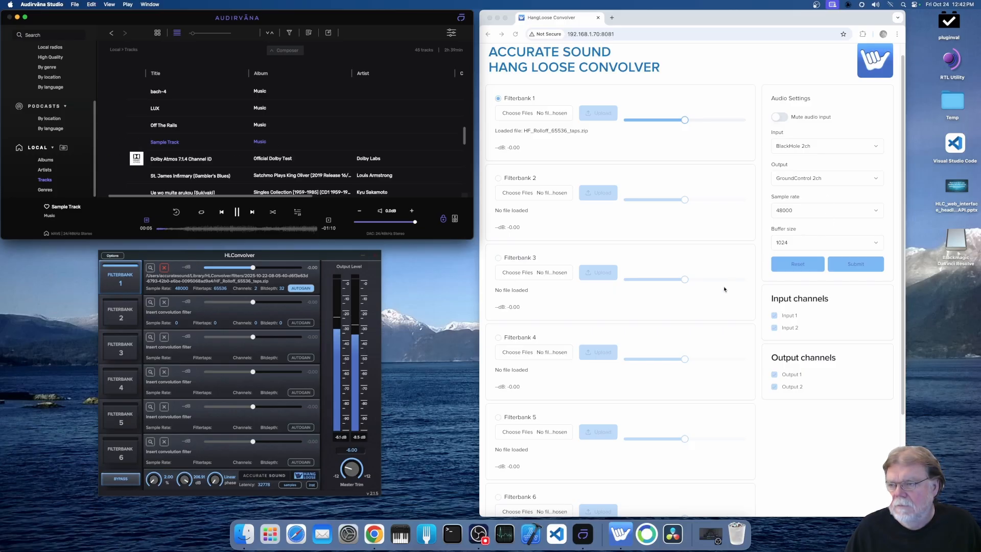
- Switch to the web interface in Chrome, toggle Bypass repeatedly and leave it off, and pause Sample Track in Audirvāna
scroll(730, 287, "down", 3)
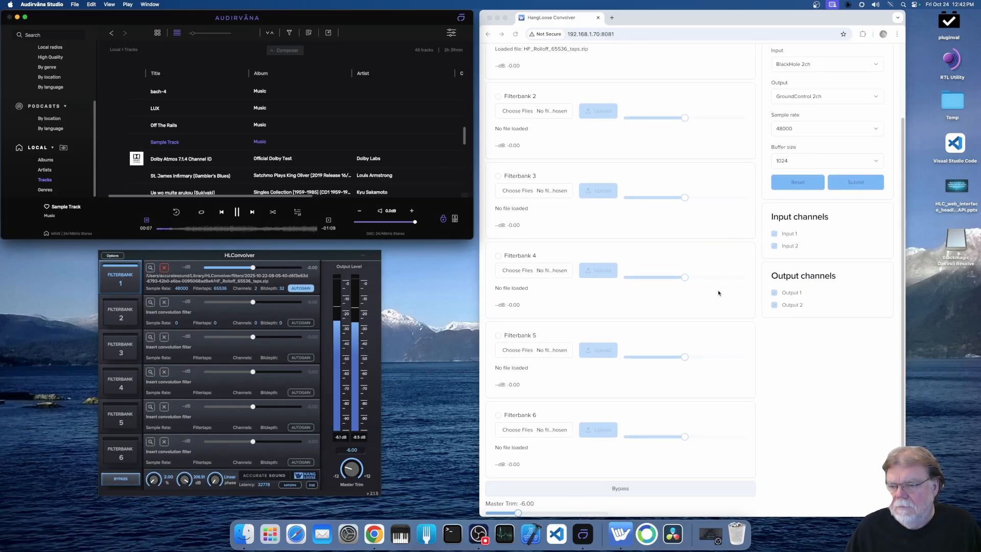
scroll(718, 293, "down", 2)
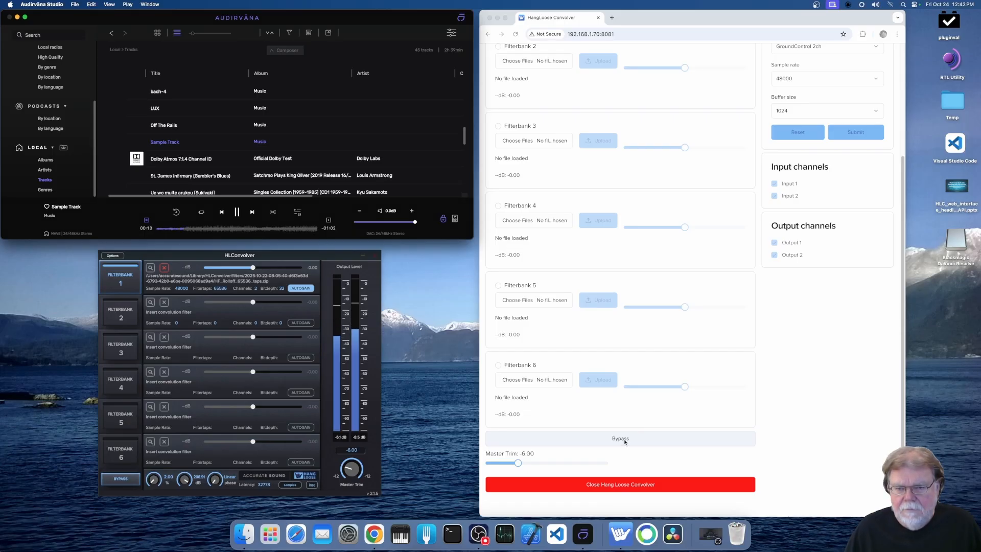
left_click(694, 445)
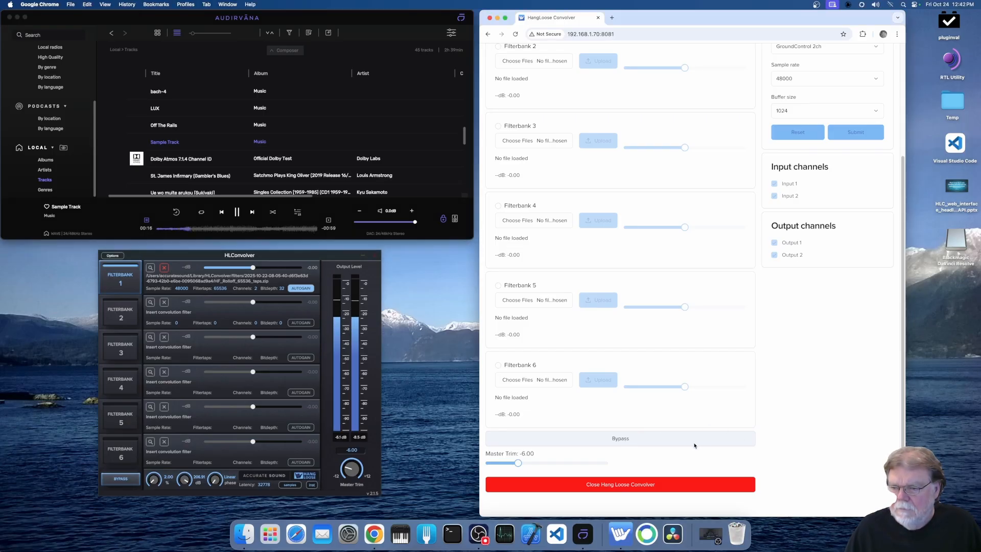
left_click(662, 443)
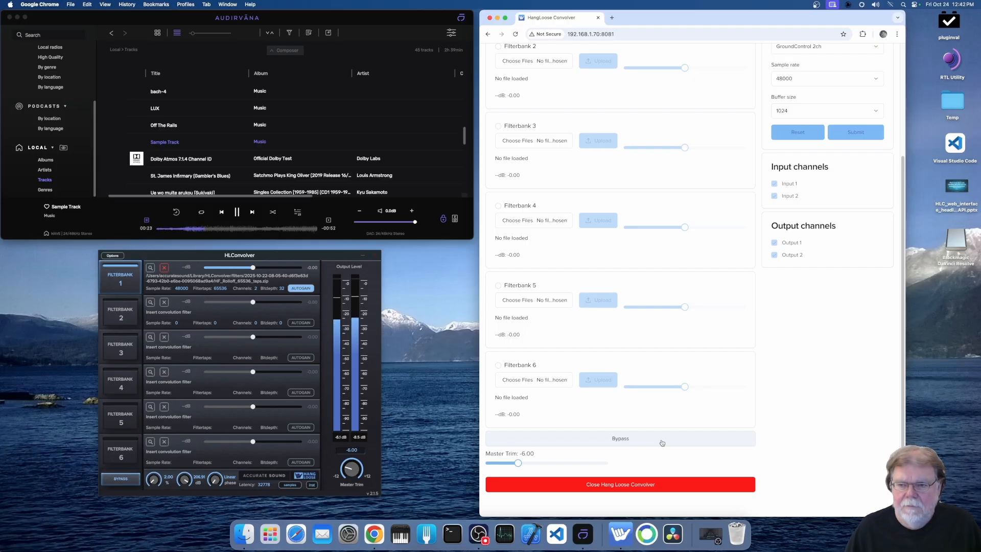
left_click(662, 443)
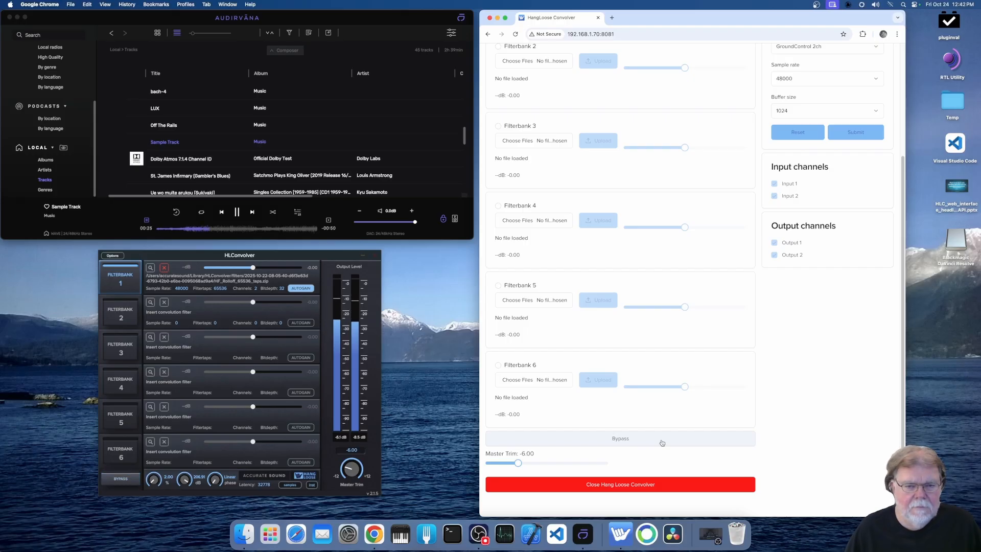
left_click(661, 442)
left_click(662, 443)
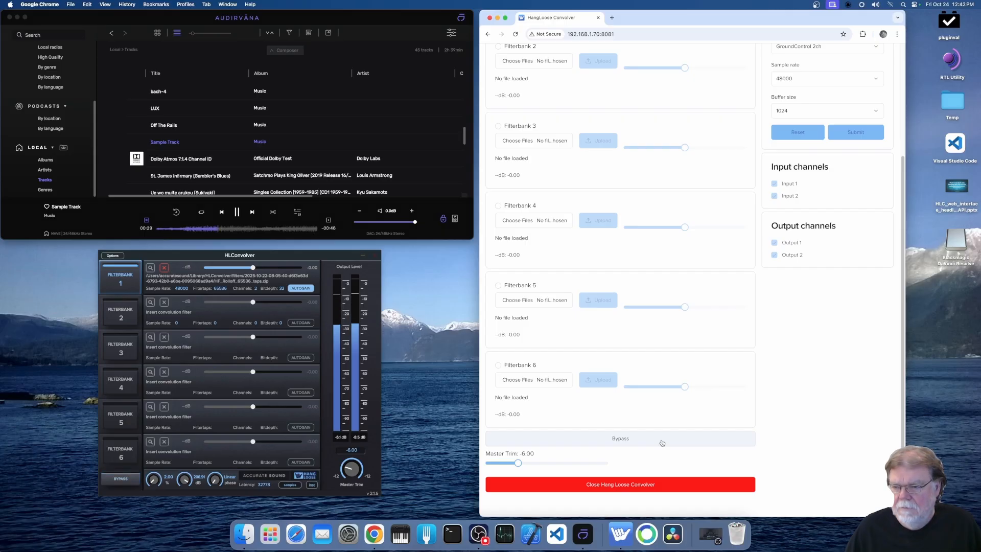
left_click(662, 443)
left_click(662, 443)
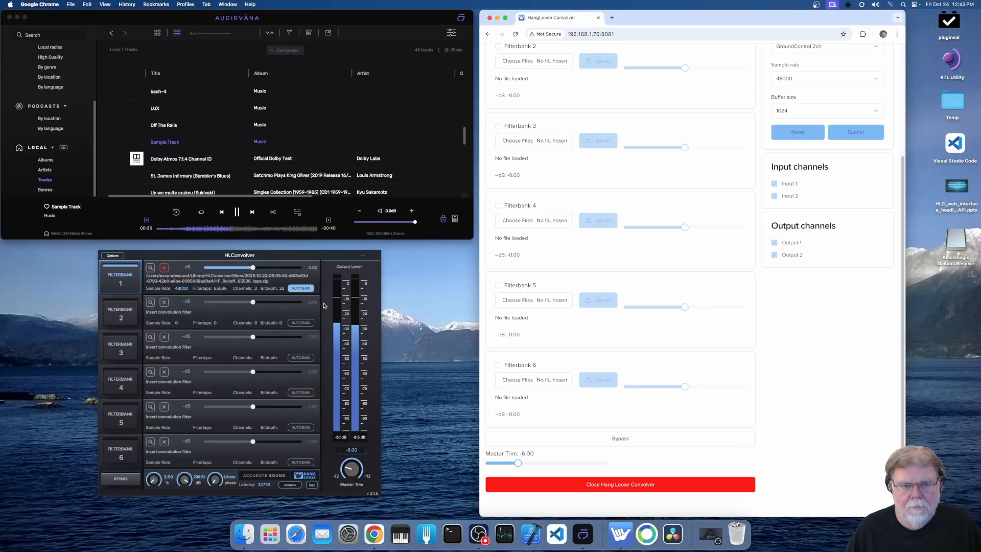
left_click(237, 212)
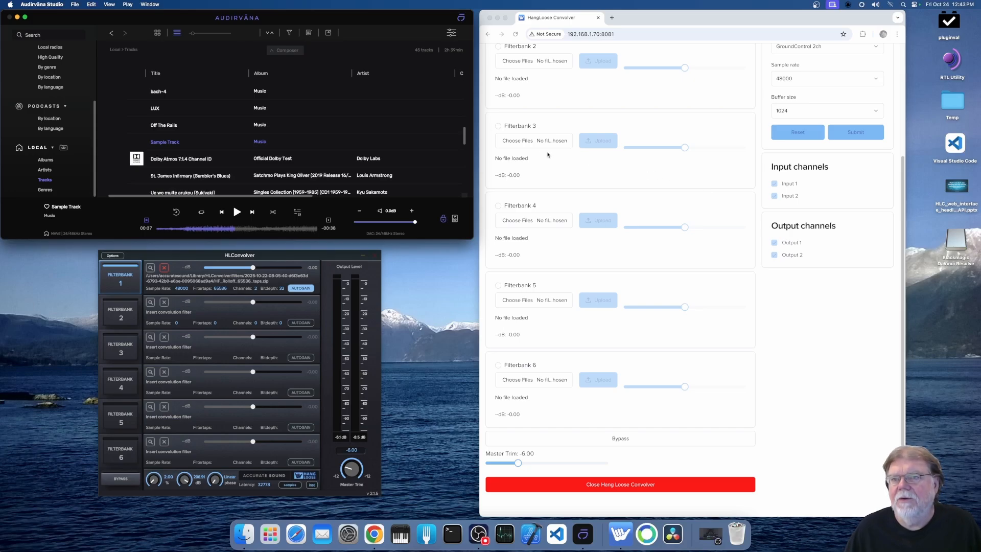
- Switch to the web interface in Chrome, start choosing files for Filterbank 2, and browse to the Filters folder containing AKG K371
scroll(633, 220, "up", 3)
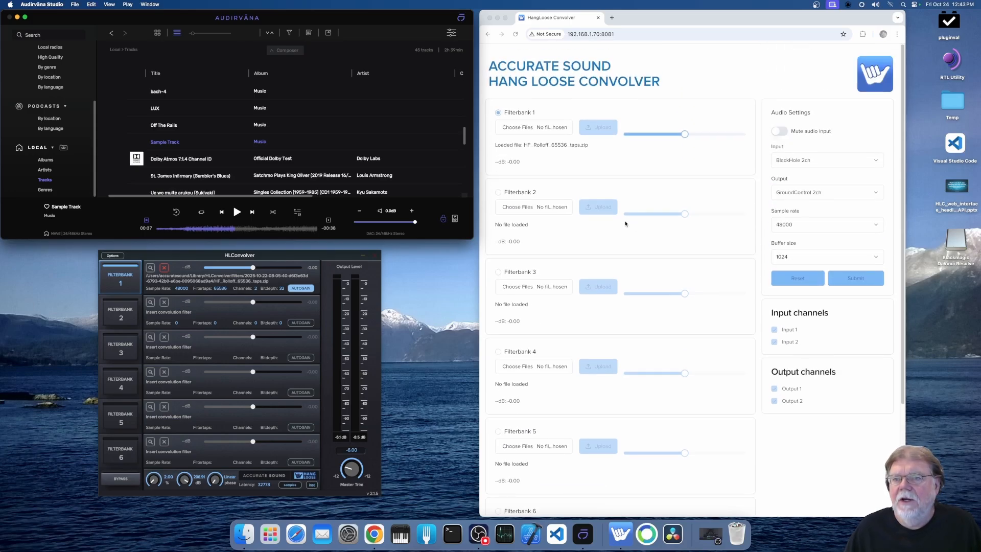
left_click(536, 209)
left_click(536, 209)
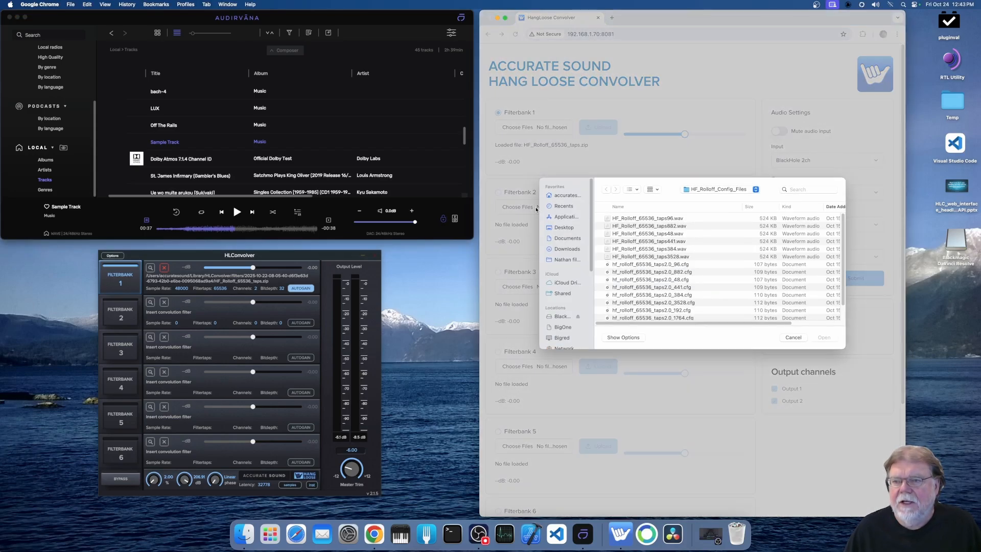
left_click(755, 190)
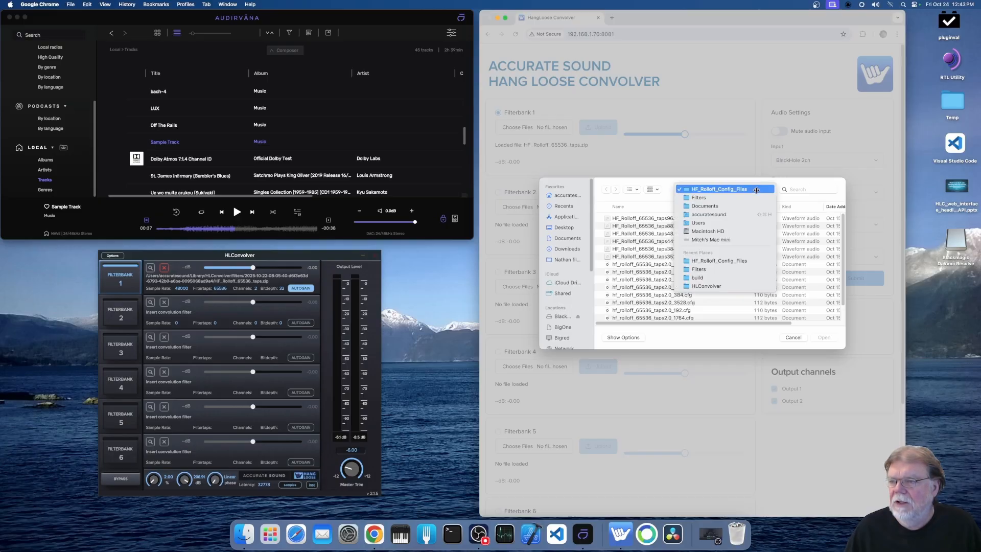
left_click(743, 199)
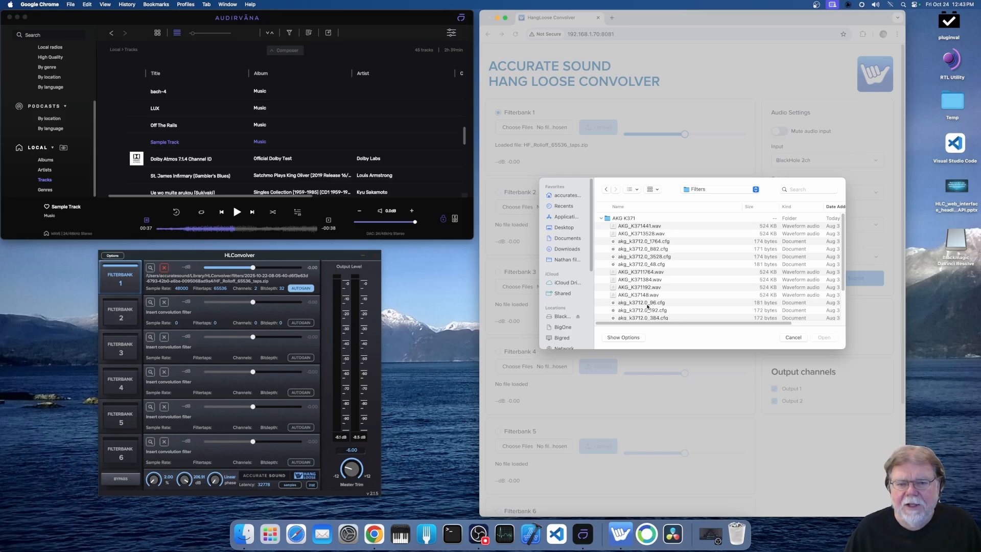
left_click(179, 257)
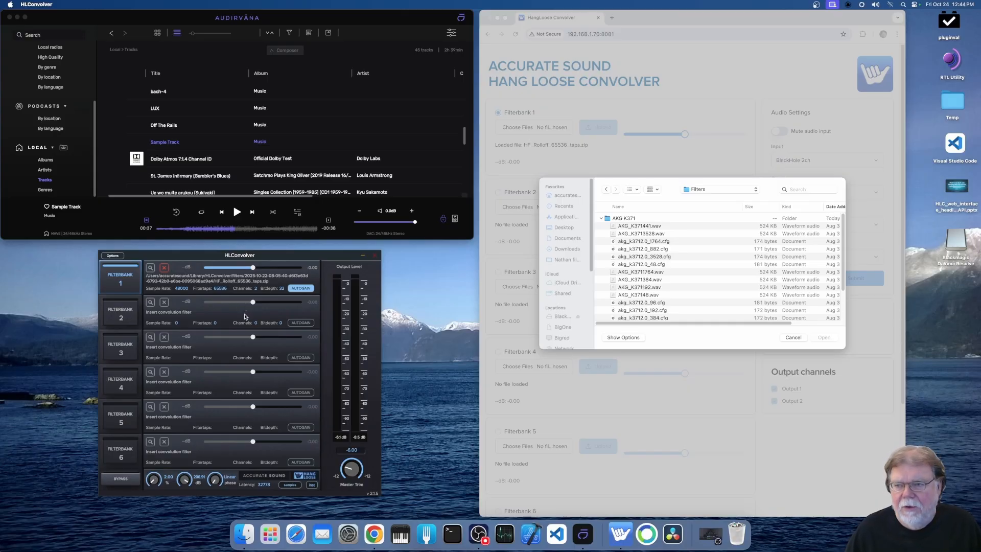
left_click(669, 227)
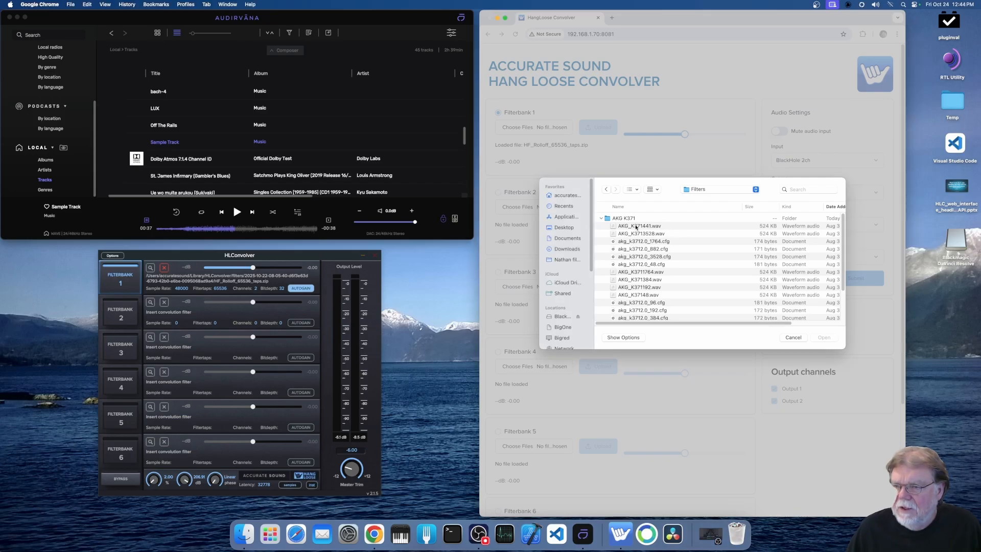
- Choose the AKG K371 files from AKG_K371441.wav through akg_k3712.0_441.cfg for Filterbank 2
left_click(636, 226)
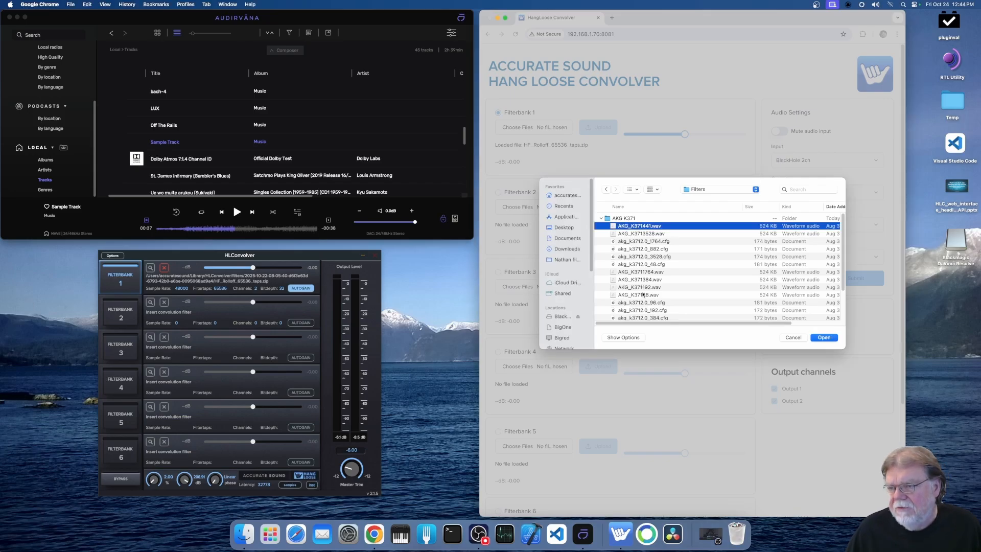
scroll(643, 295, "down", 1)
scroll(642, 293, "down", 3)
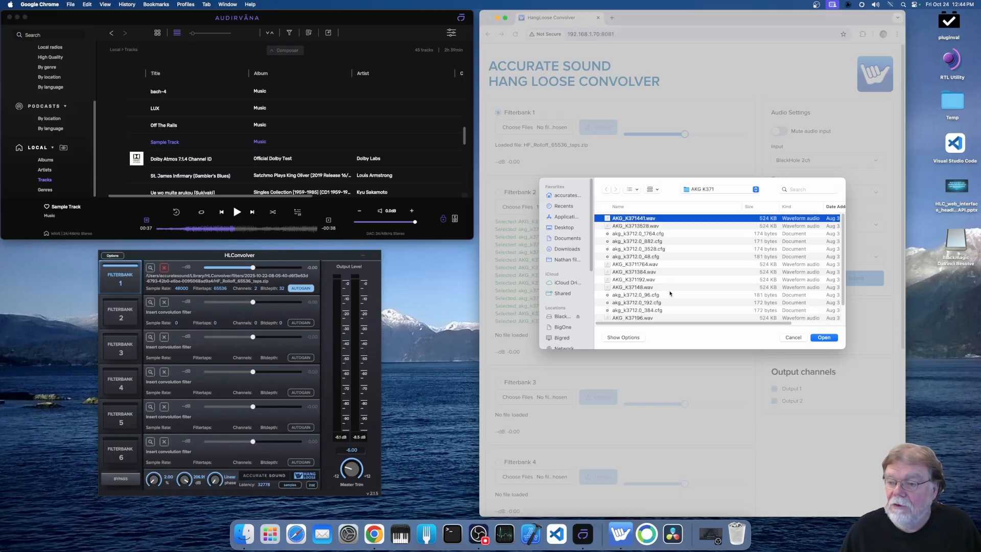
scroll(662, 302, "down", 1)
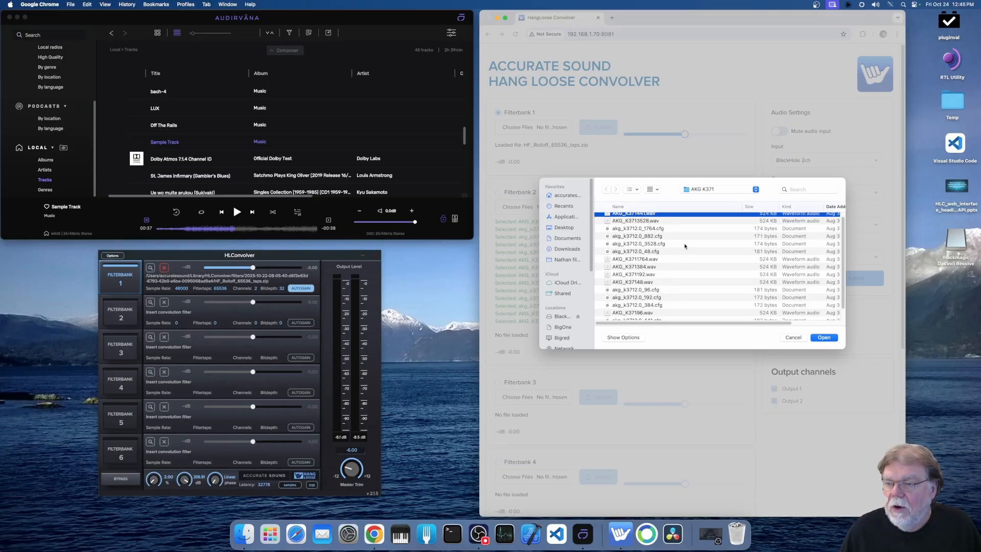
scroll(684, 246, "down", 2)
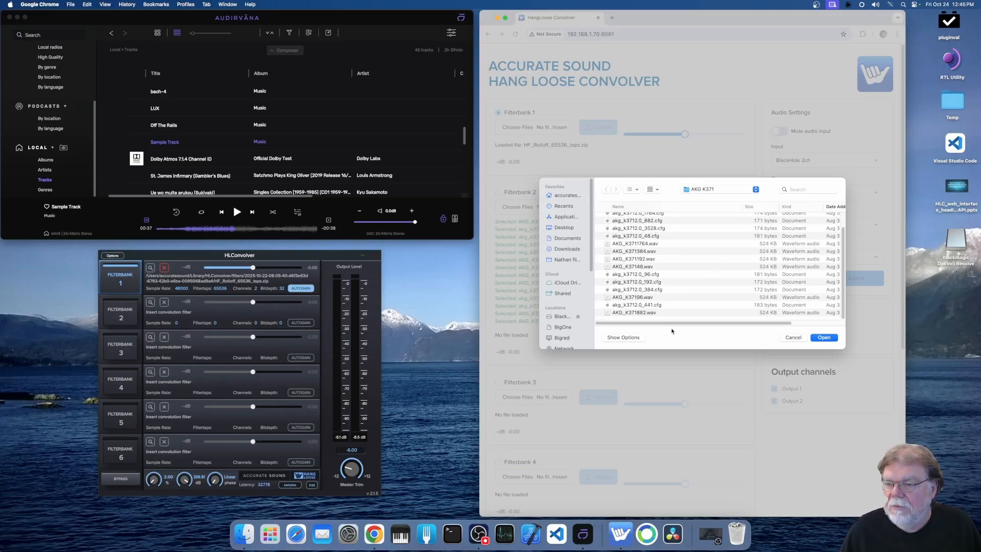
left_click(651, 305, "shift")
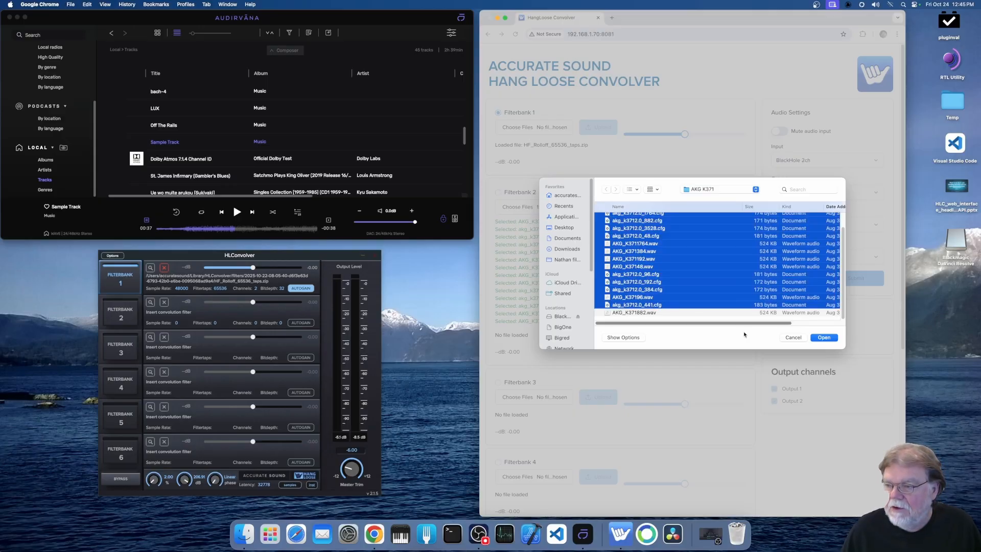
left_click(824, 338)
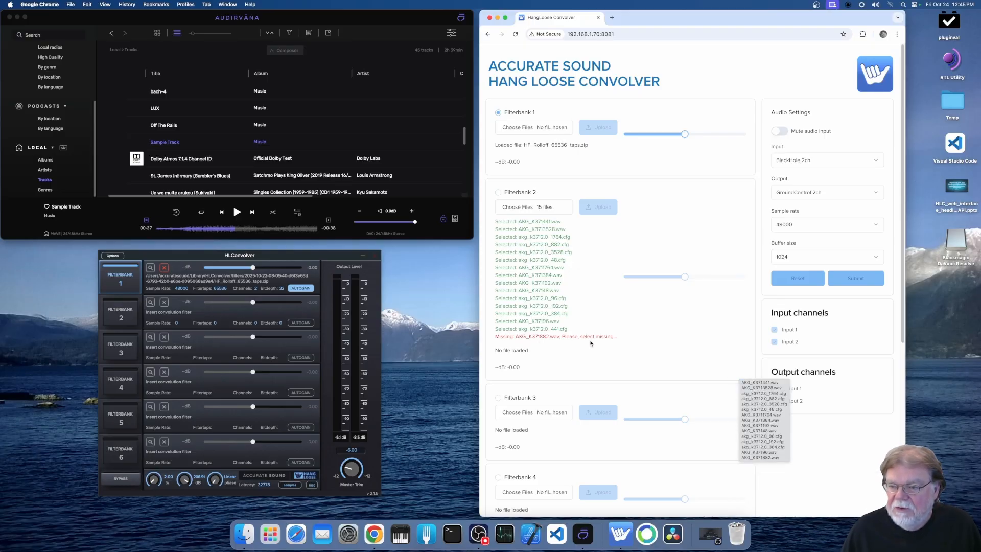
- Choose all AKG K371 files from AKG_K371441.wav through AKG_K371882.wav for Filterbank 2 and upload them
left_click(538, 206)
left_click(627, 220)
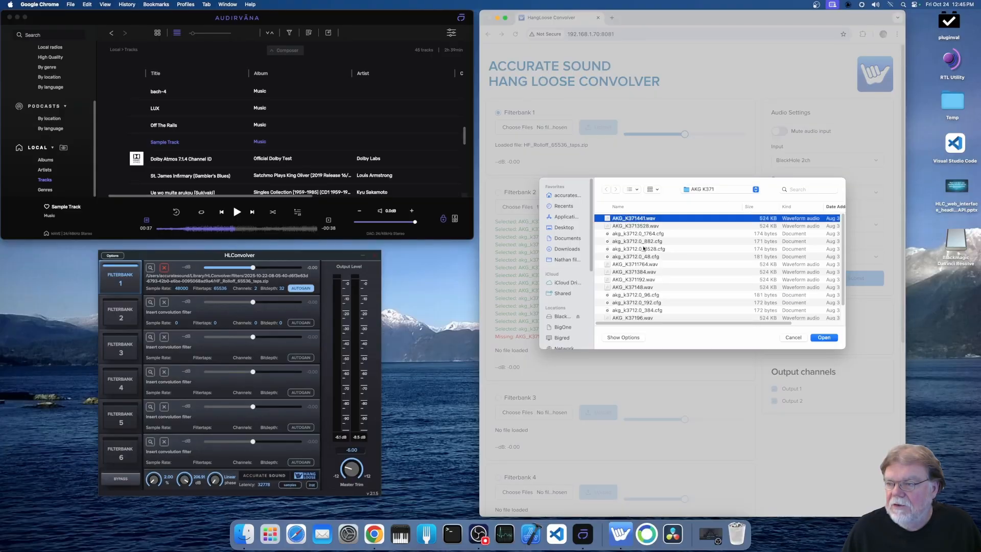
scroll(637, 271, "down", 1)
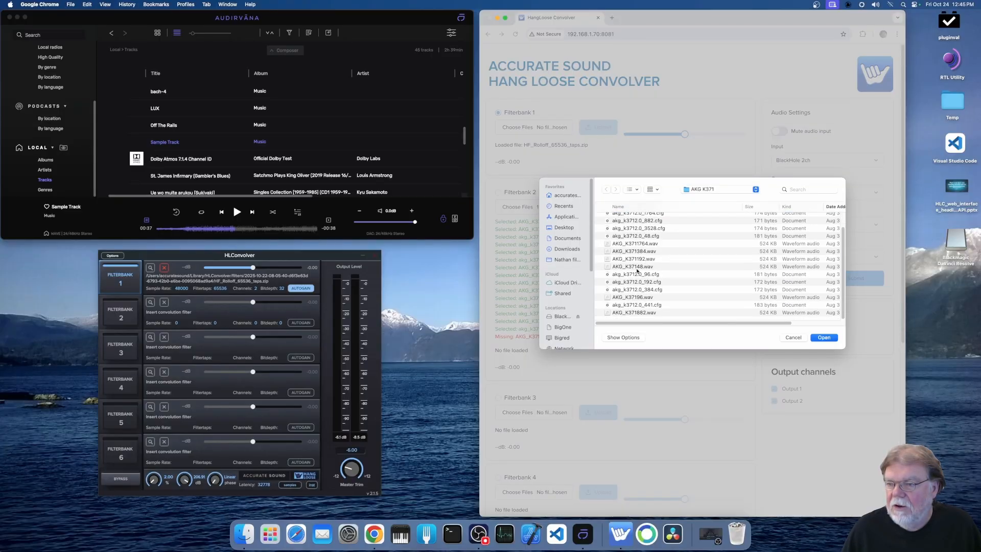
left_click(641, 312, "shift")
left_click(831, 338)
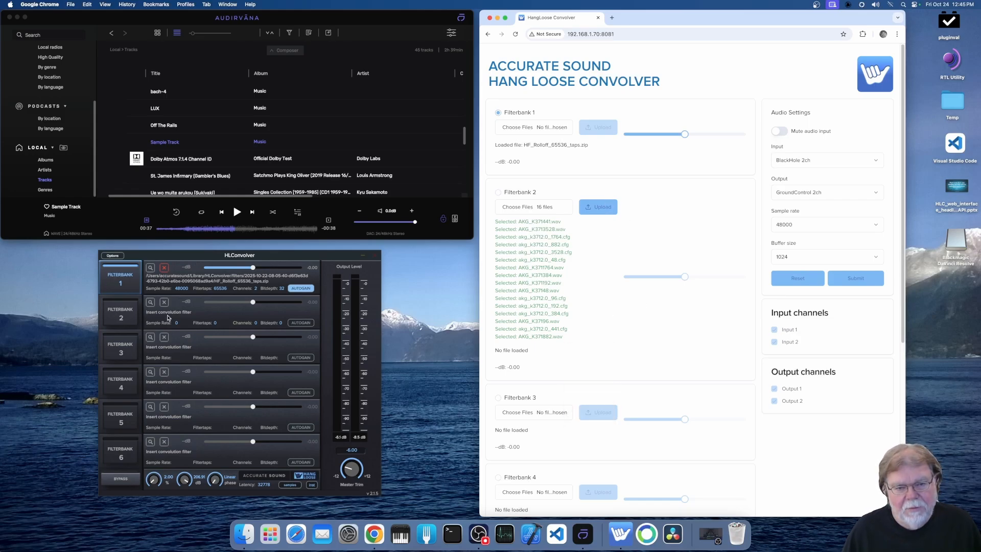
left_click(598, 207)
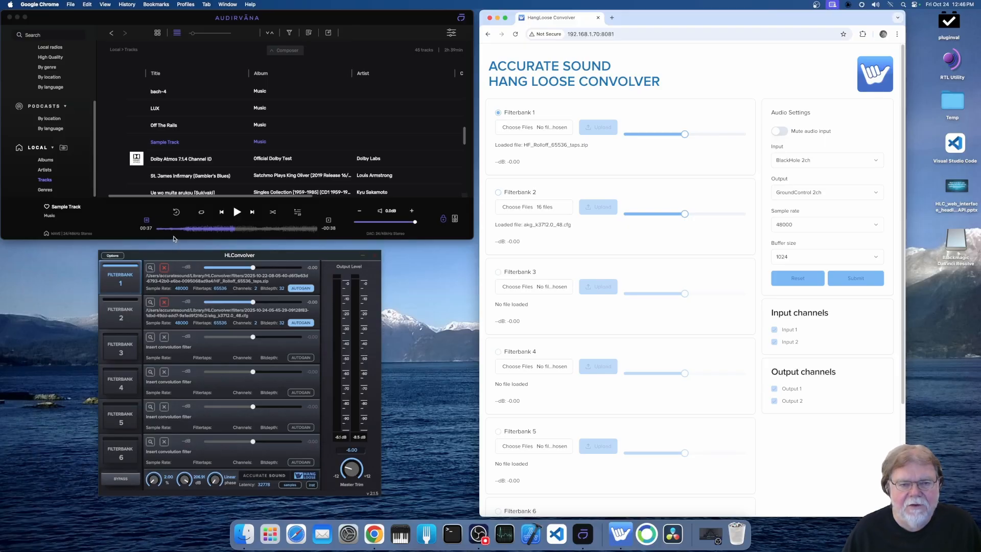
- Resume Sample Track in Audirvāna and make Filterbank 2 active in the web interface in Chrome
left_click(237, 212)
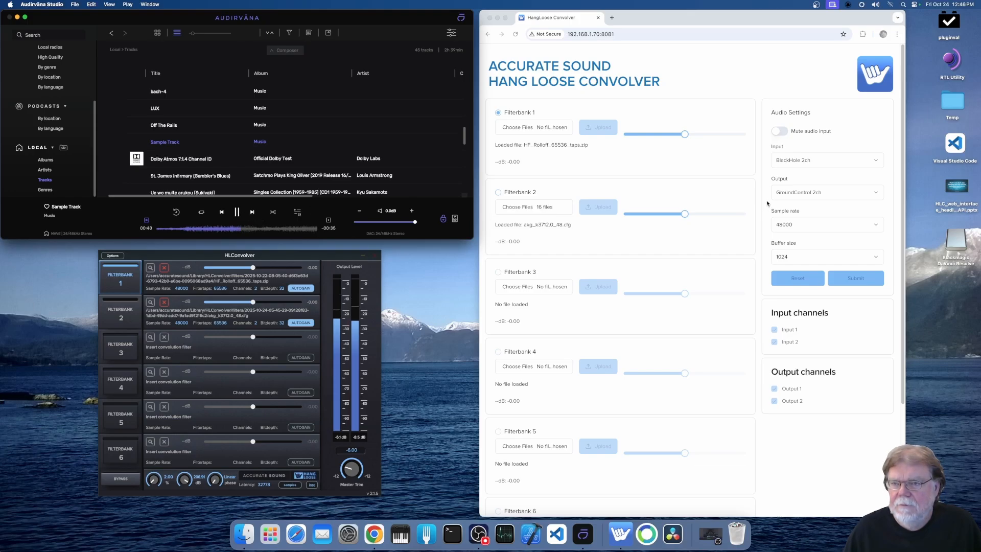
left_click(498, 193)
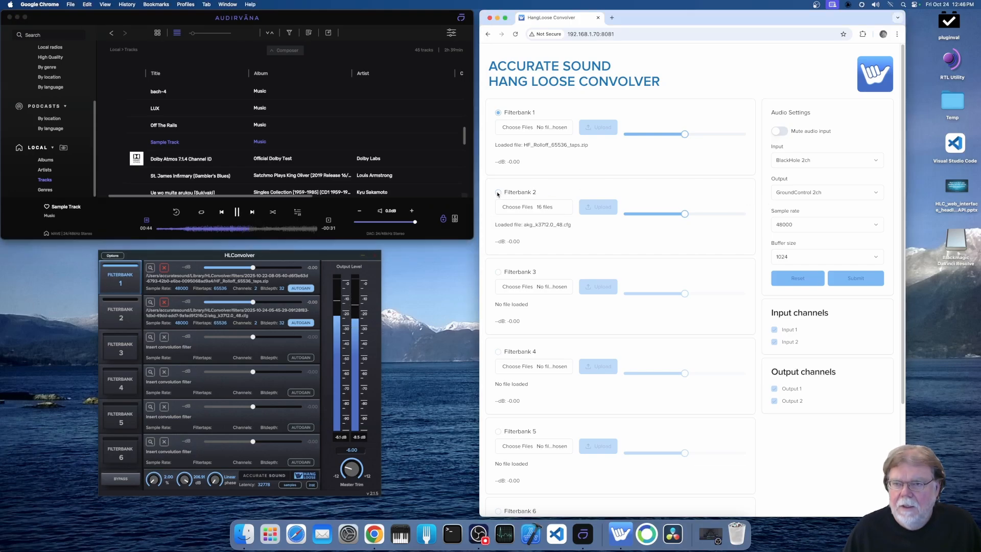
left_click(497, 194)
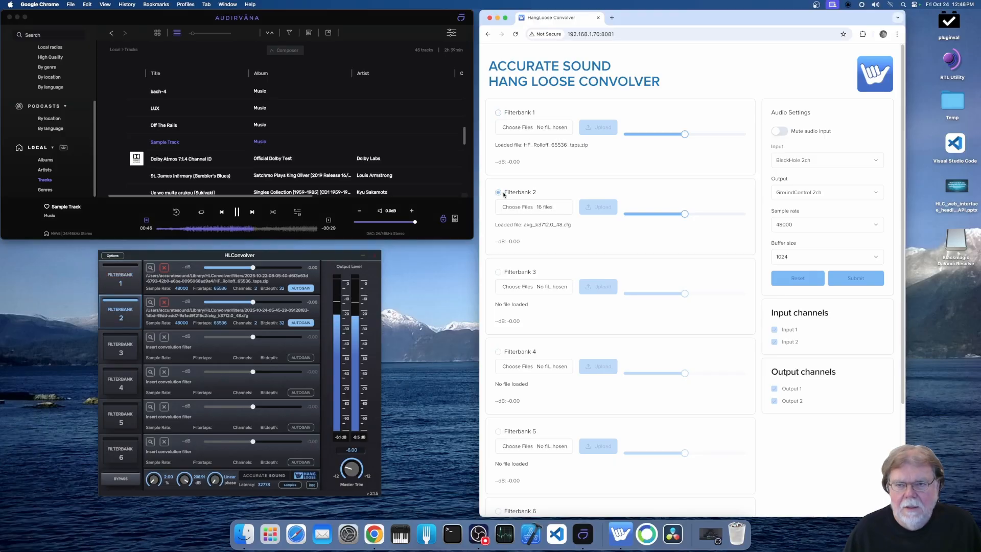
- Alternate between Filterbank 1 and Filterbank 2 during playback, ending on Filterbank 2, and pause Sample Track in Audirvāna
key("Up")
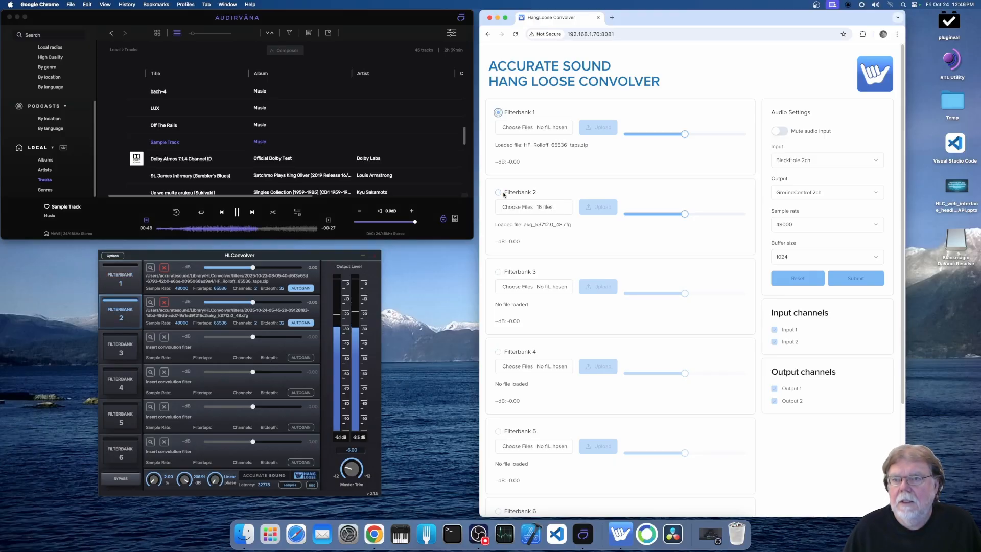
key("Down")
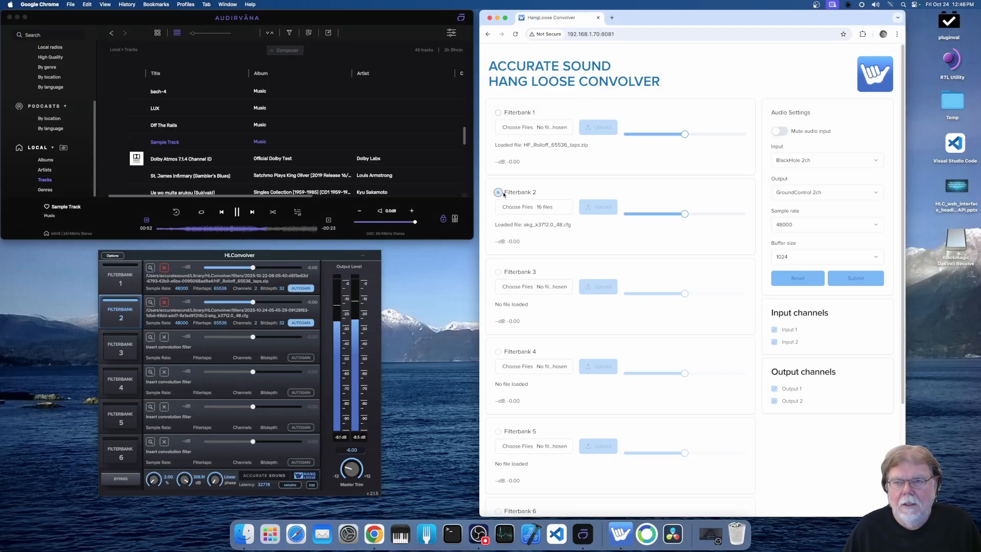
key("Up")
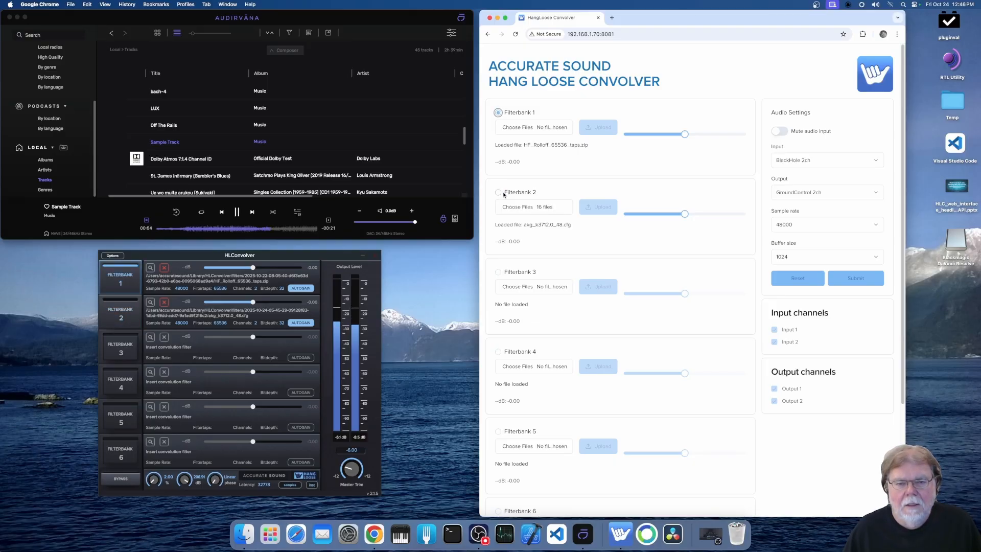
key("Down")
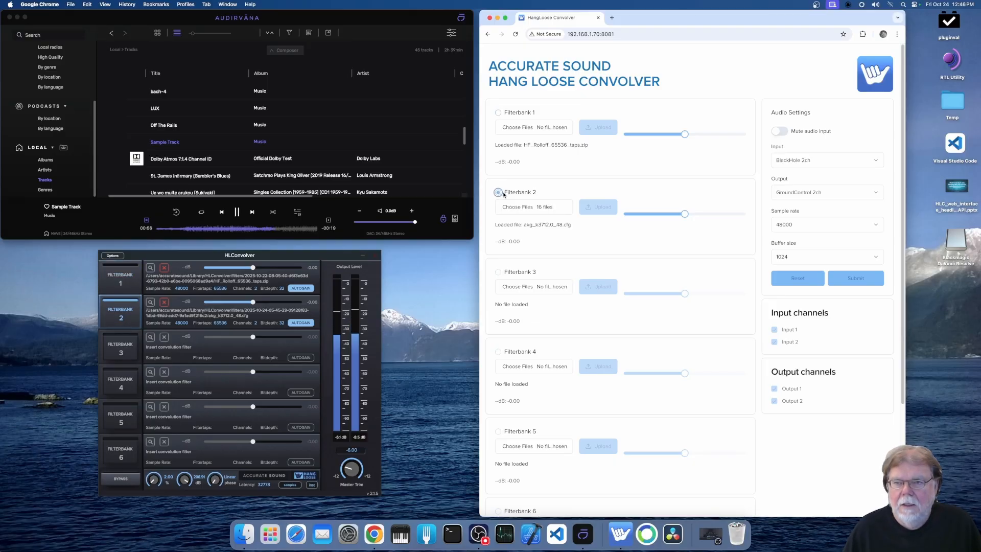
key("Up")
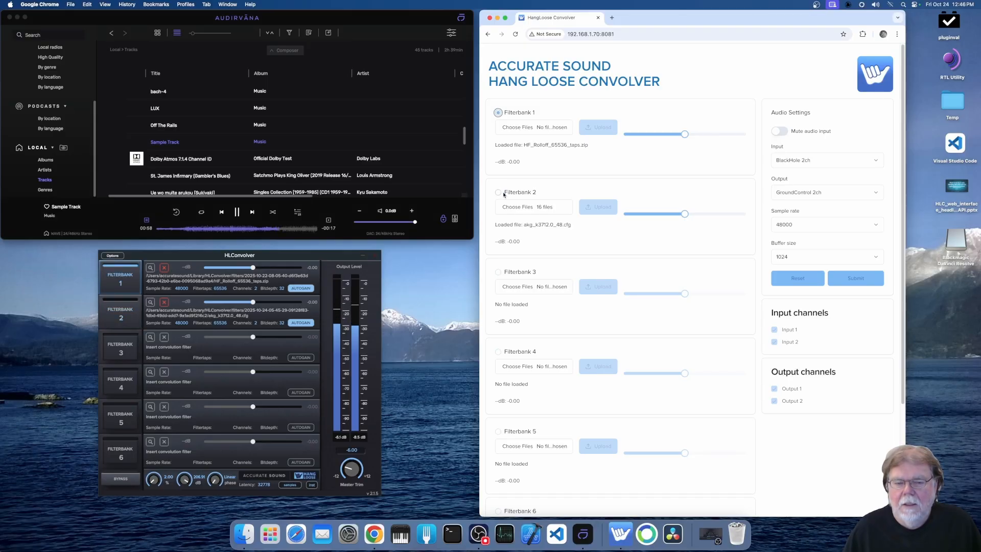
key("Down")
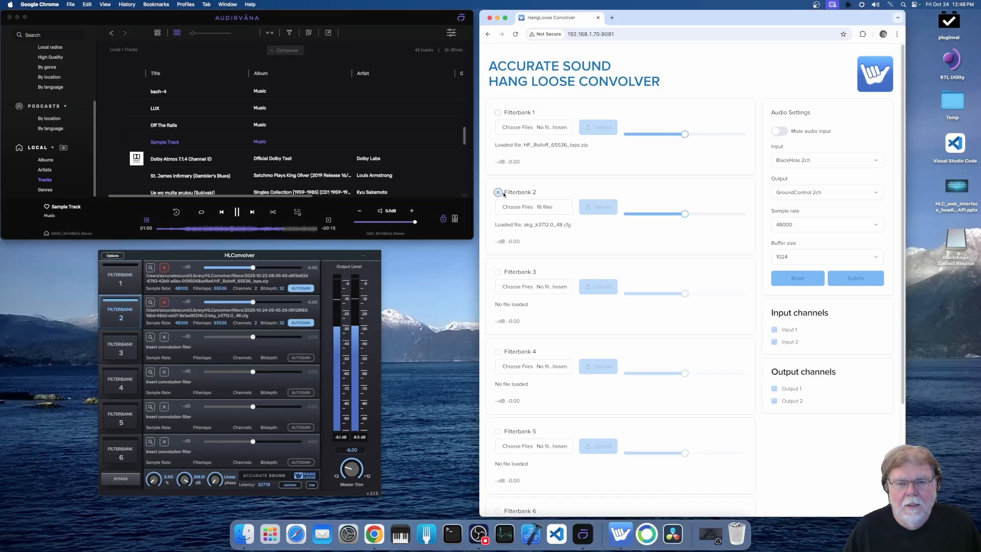
left_click(236, 214)
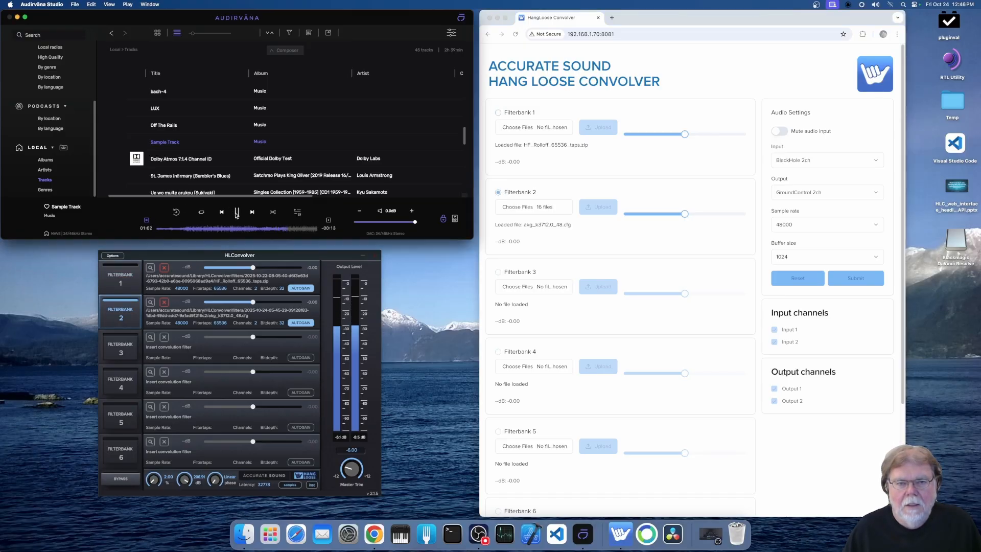
left_click(236, 213)
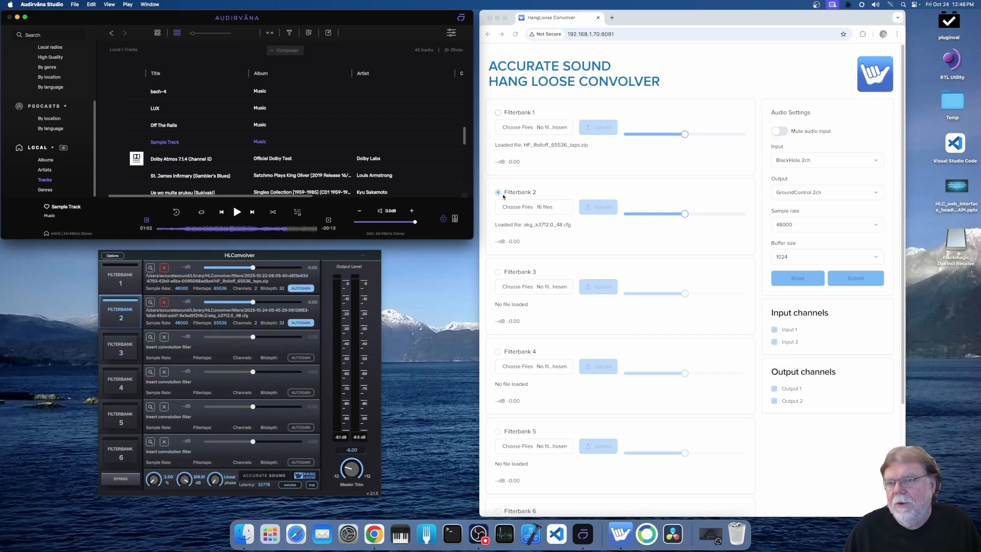
- Alternate between Filterbank 1 and Filterbank 2 in the web interface in Chrome, ending on Filterbank 2
key("Up")
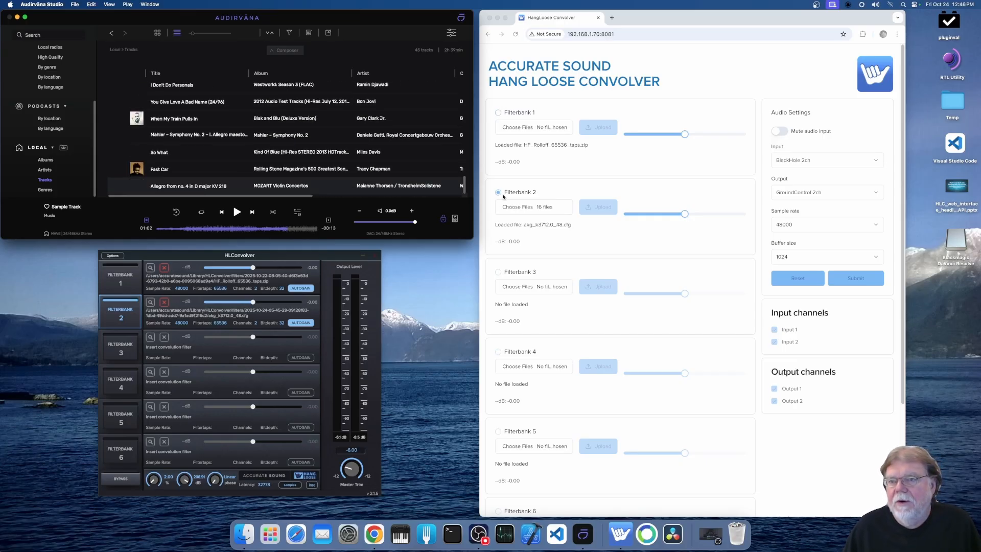
left_click(746, 197)
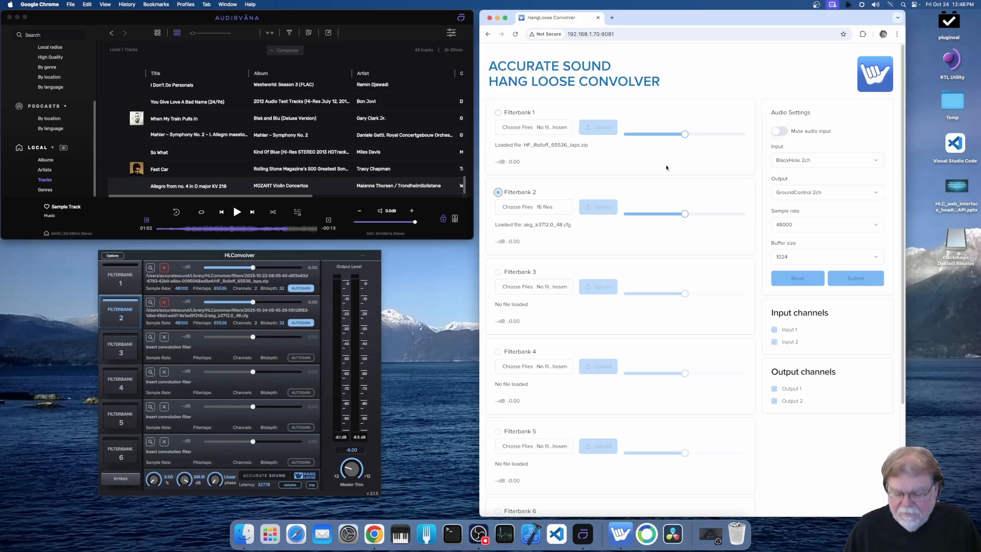
key("Up")
key("Down")
key("Up")
key("Down")
key("Up")
key("Down")
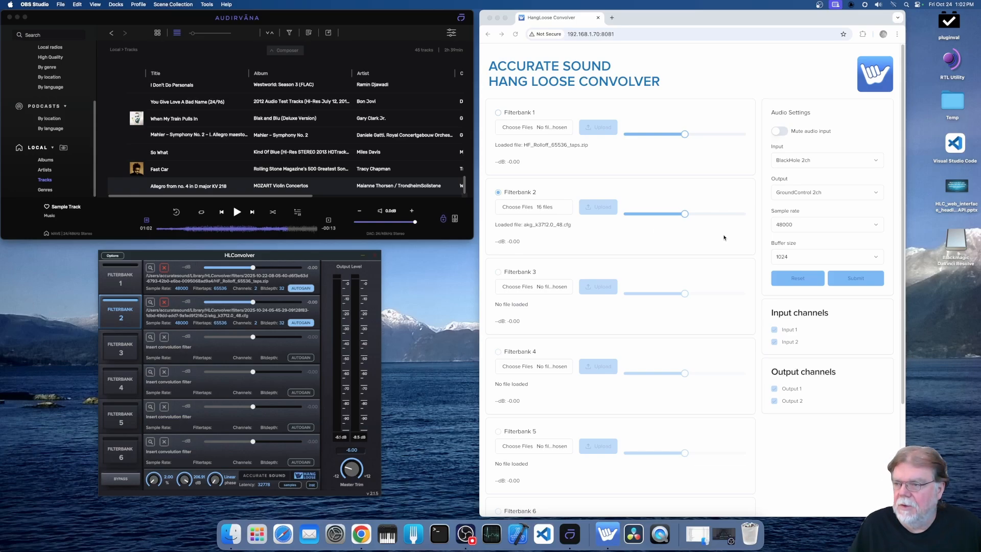
- Narrow the browser window to check the single-column layout from the filterbanks to Audio Settings, and restore the two-column width
left_click_drag(904, 273, 661, 305)
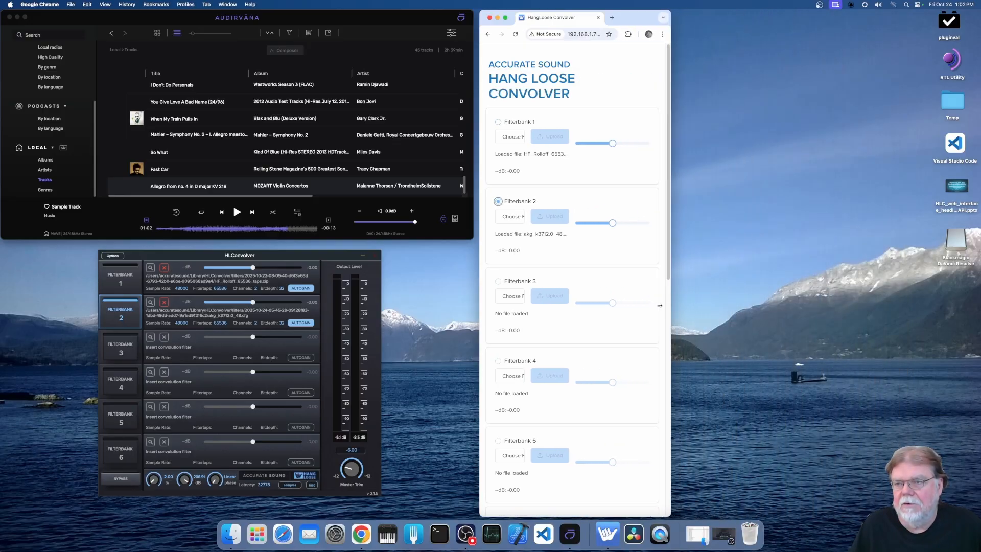
scroll(596, 326, "down", 10)
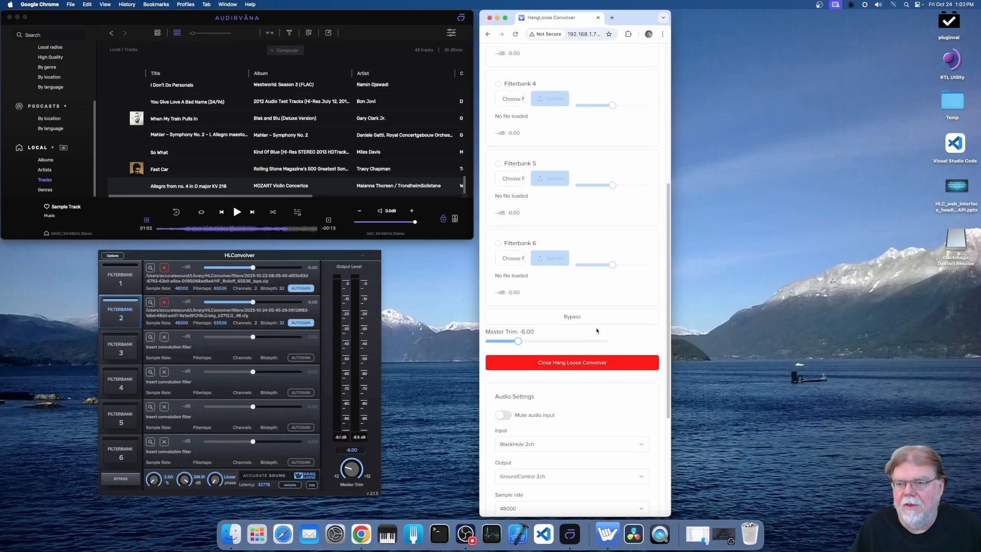
scroll(595, 333, "up", 10)
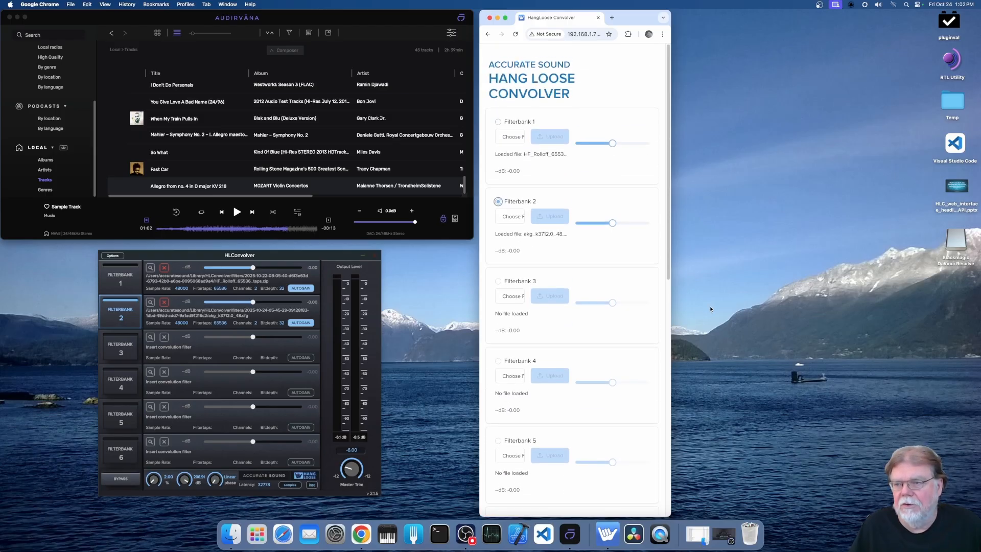
left_click_drag(670, 332, 908, 355)
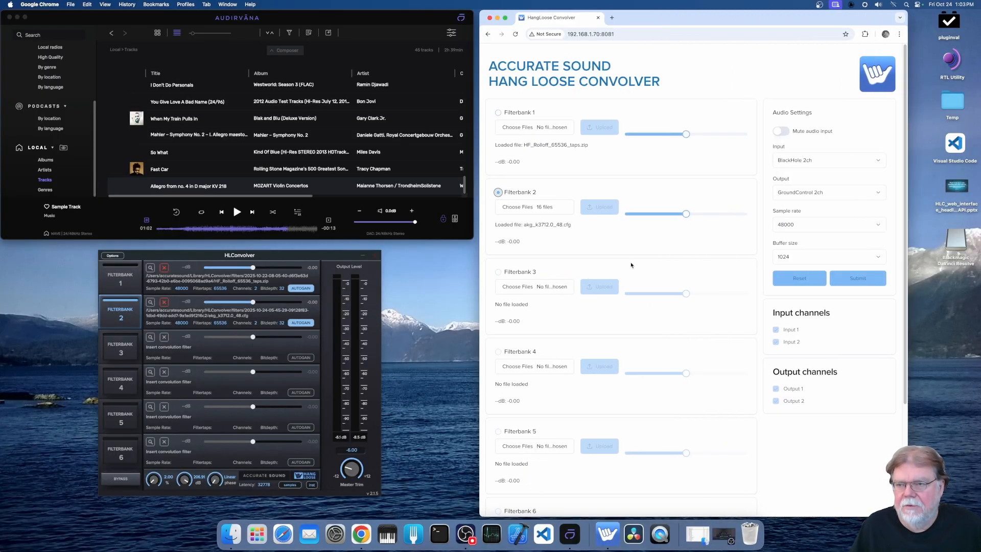
- Set the Master Trim to -5.97 in the web interface
scroll(634, 266, "down", 5)
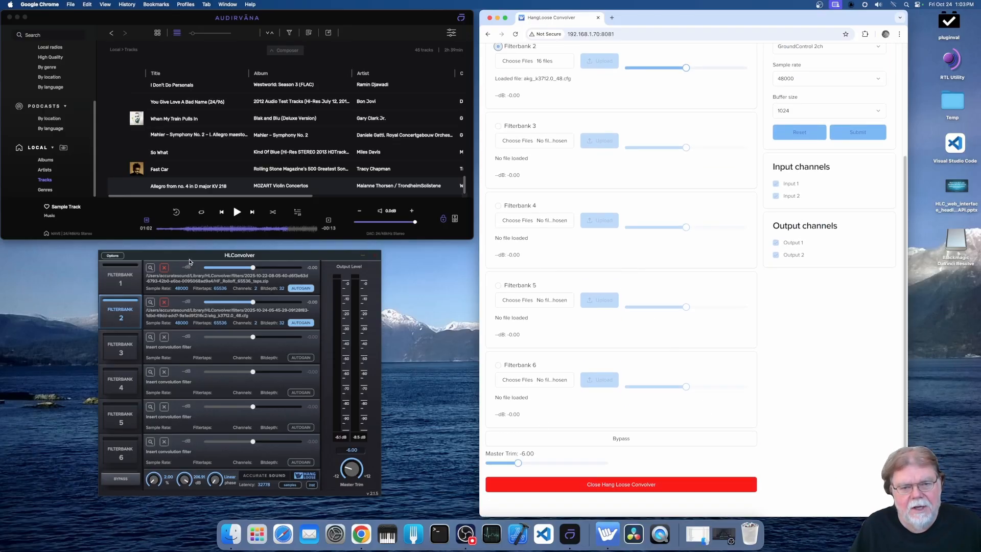
left_click(218, 258)
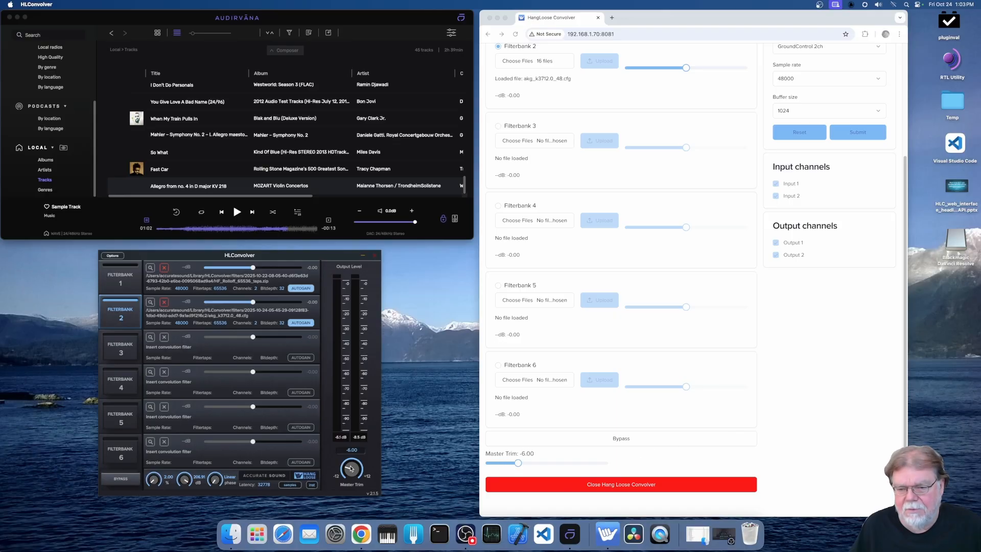
left_click(518, 465)
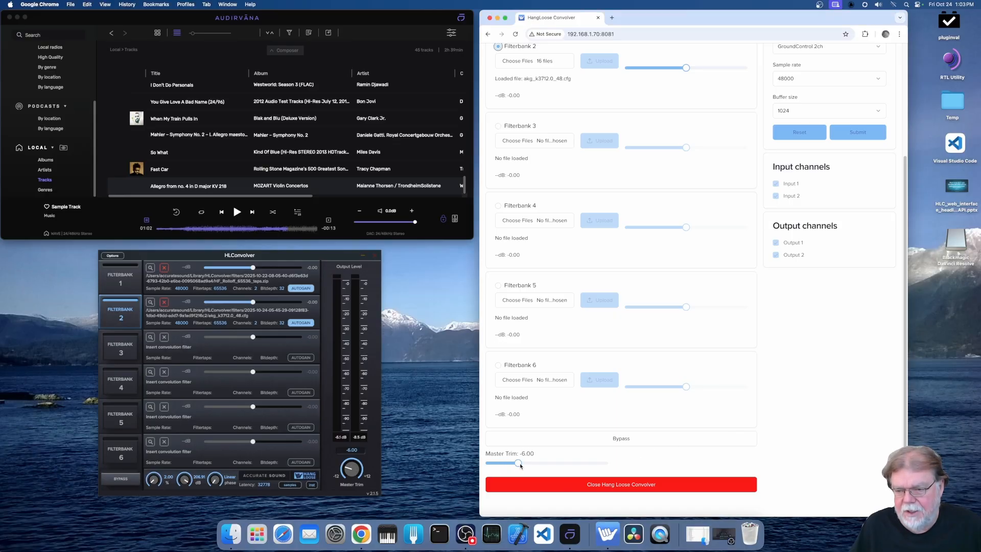
mouse_move(518, 463)
left_mouse_down()
mouse_move(569, 463)
mouse_move(489, 464)
mouse_move(535, 466)
mouse_move(518, 467)
left_mouse_up()
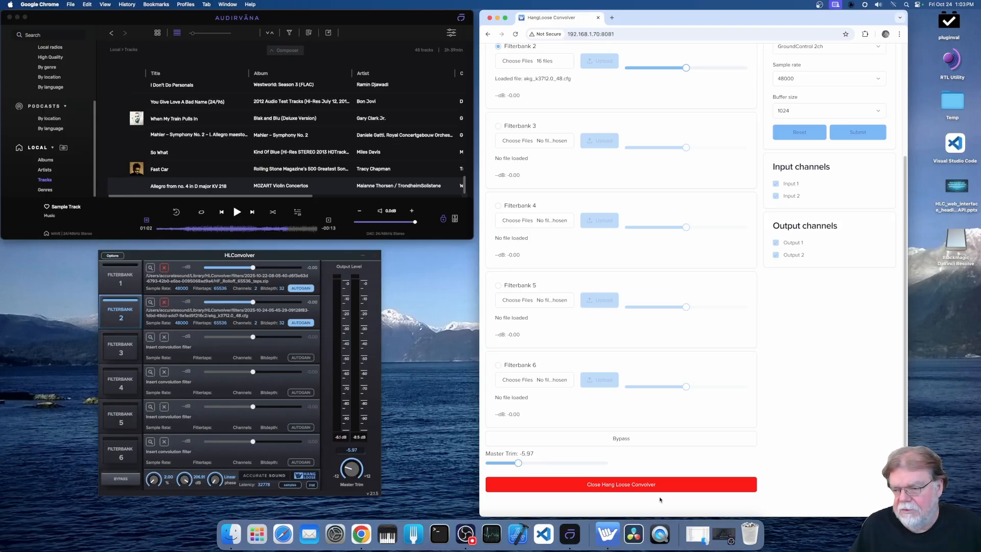
- Shut down Hang Loose Convolver from the web interface and reload the page at 192.168.1.70:8081
left_click(636, 486)
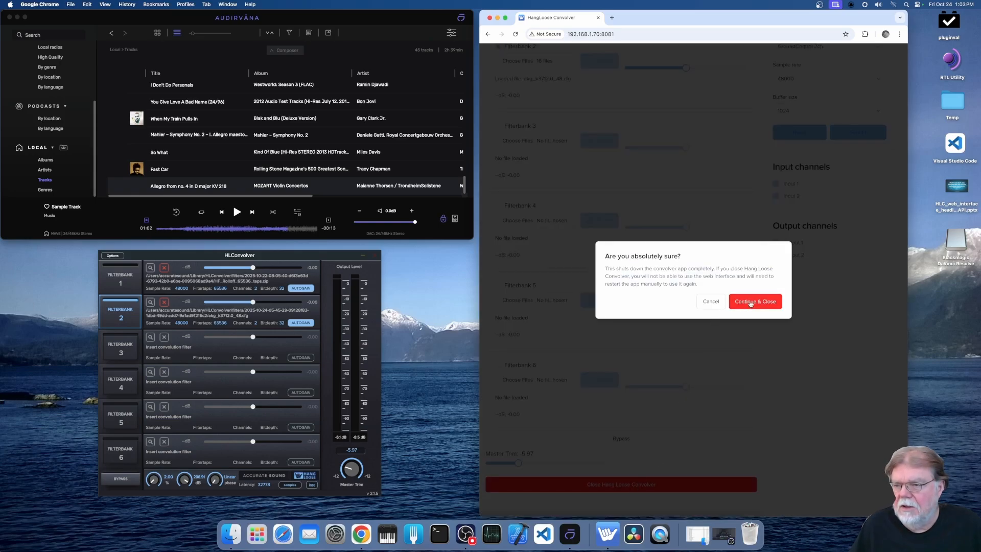
left_click(750, 302)
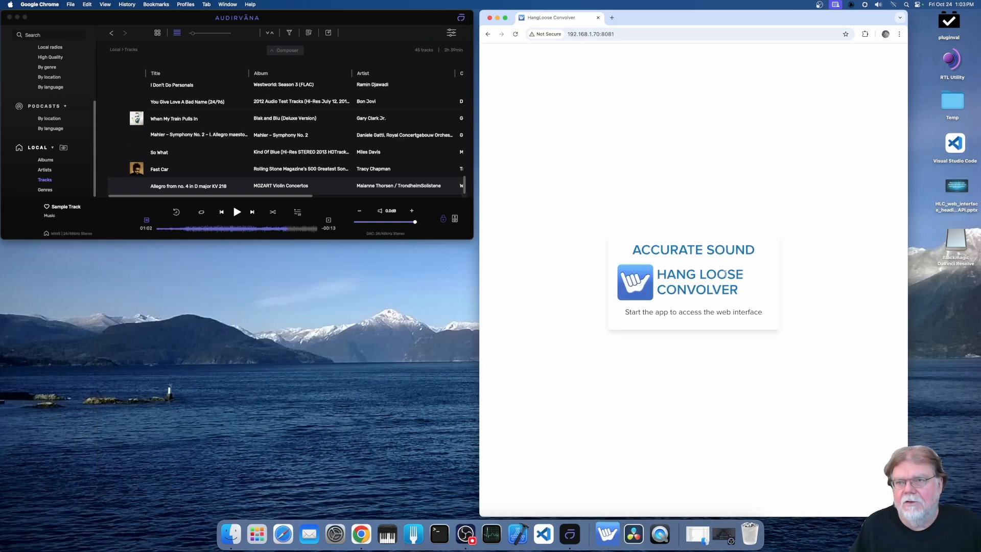
left_click(516, 34)
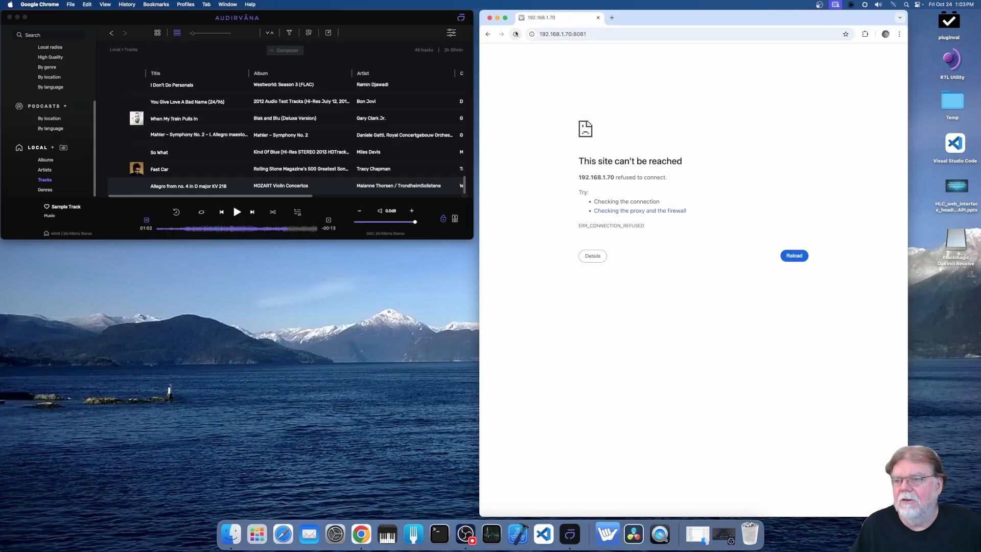
left_click(515, 34)
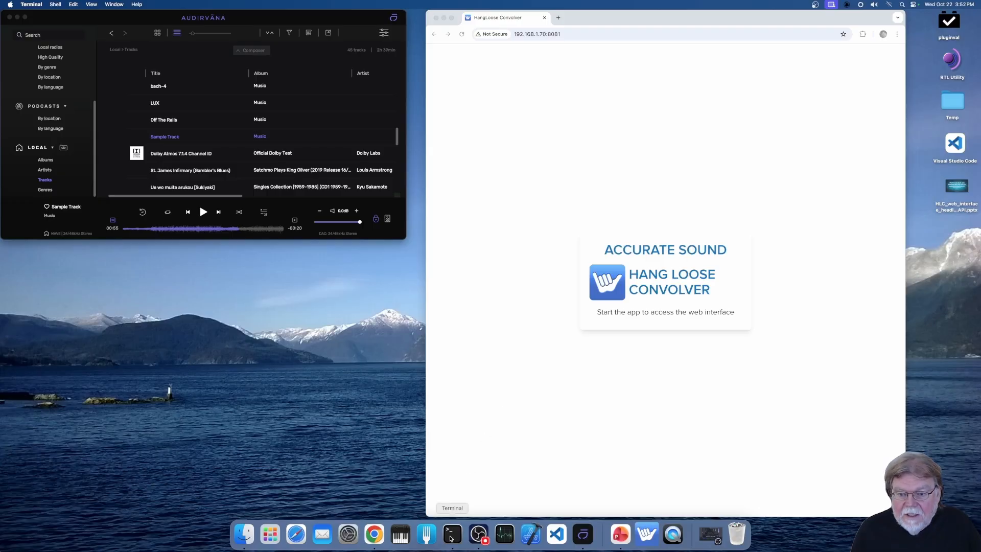
- Open Terminal, change to the /Applications directory, and reload the web interface page in Chrome
left_click(451, 536)
type("cd /A")
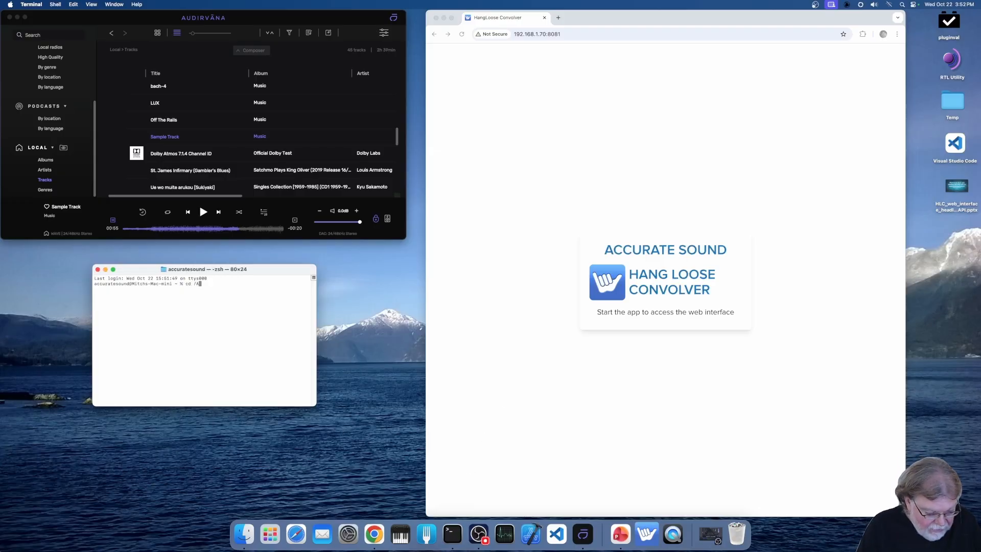
type("pplications")
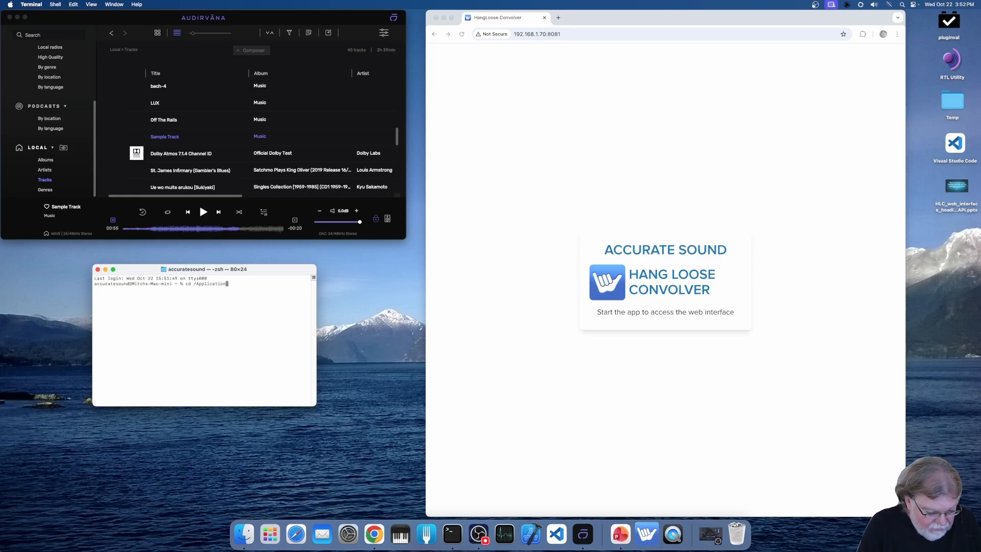
key("Return")
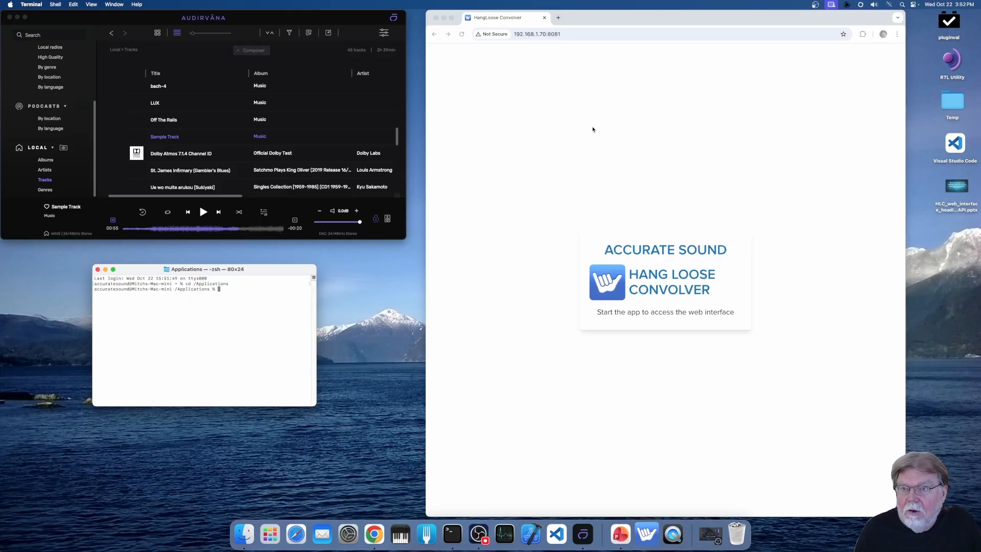
left_click(461, 34)
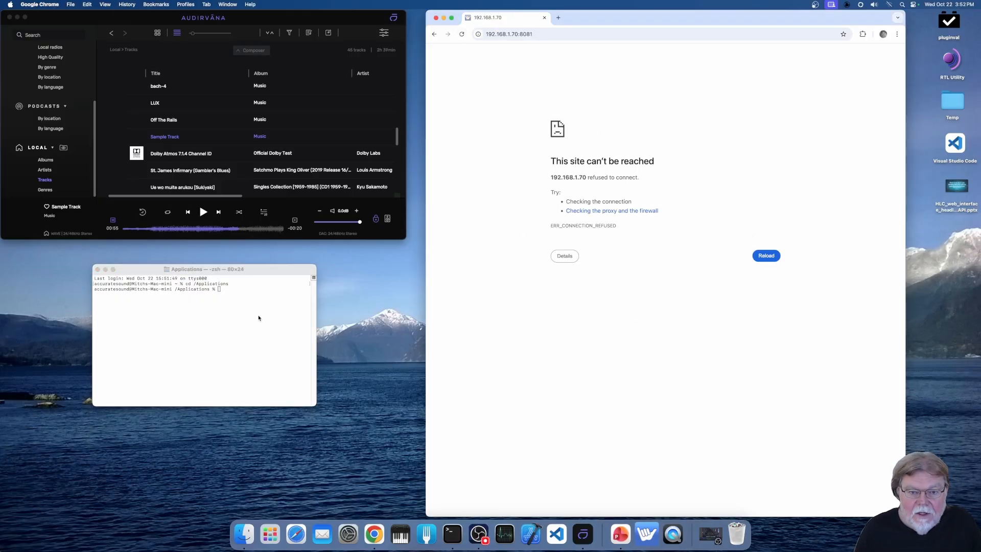
- Run "open hlconvolver.app --args --headless" in Terminal and check the HLConvolver options in the Dock
right_click(258, 299)
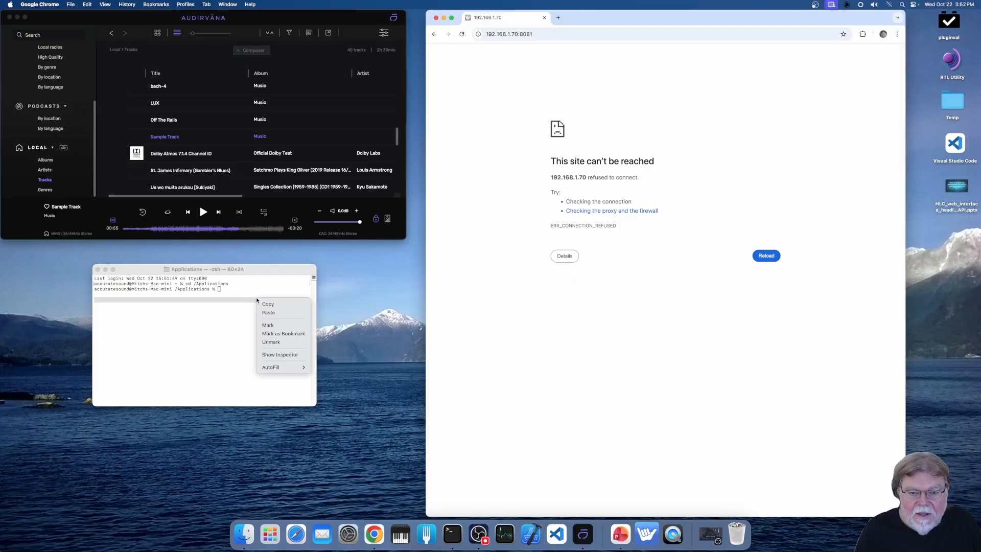
left_click(281, 315)
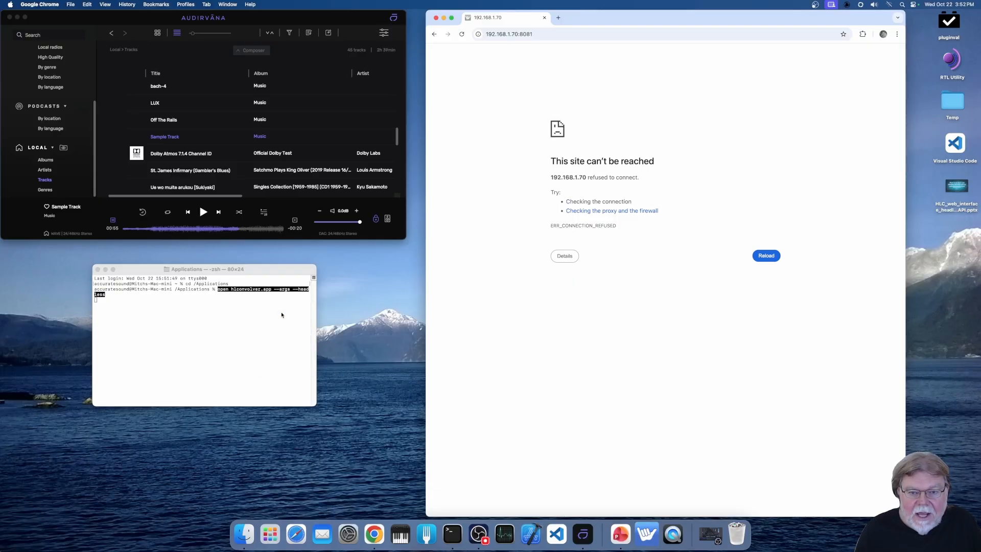
left_click(281, 314)
key("Return")
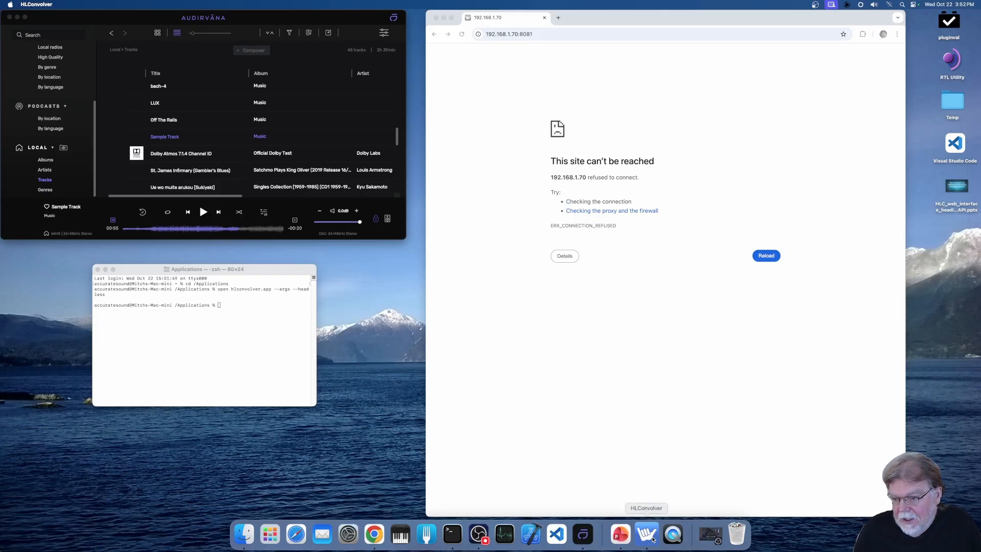
right_click(653, 539)
left_click(648, 489)
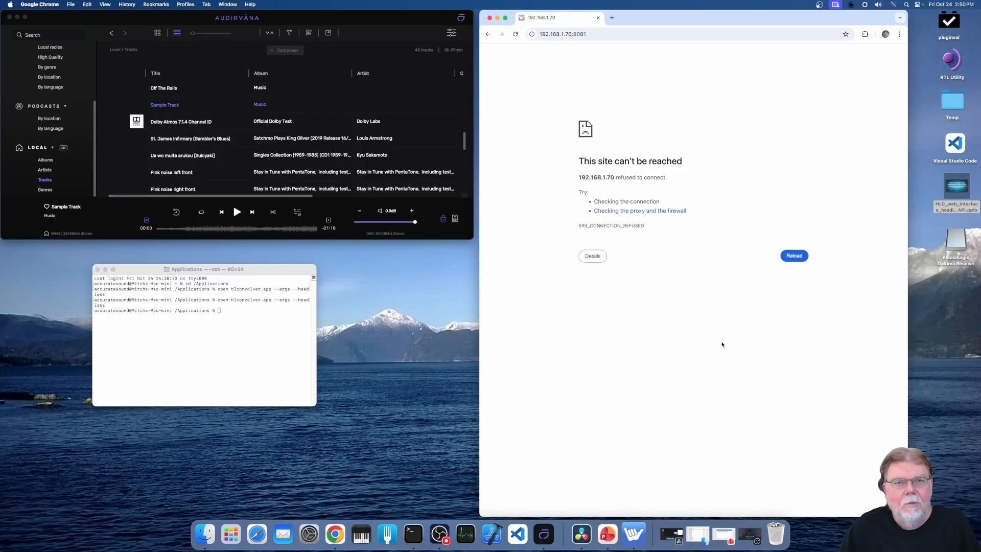
- Reload the web interface in Chrome and review the filterbanks, audio settings, bypass and Master Trim
left_click(792, 260)
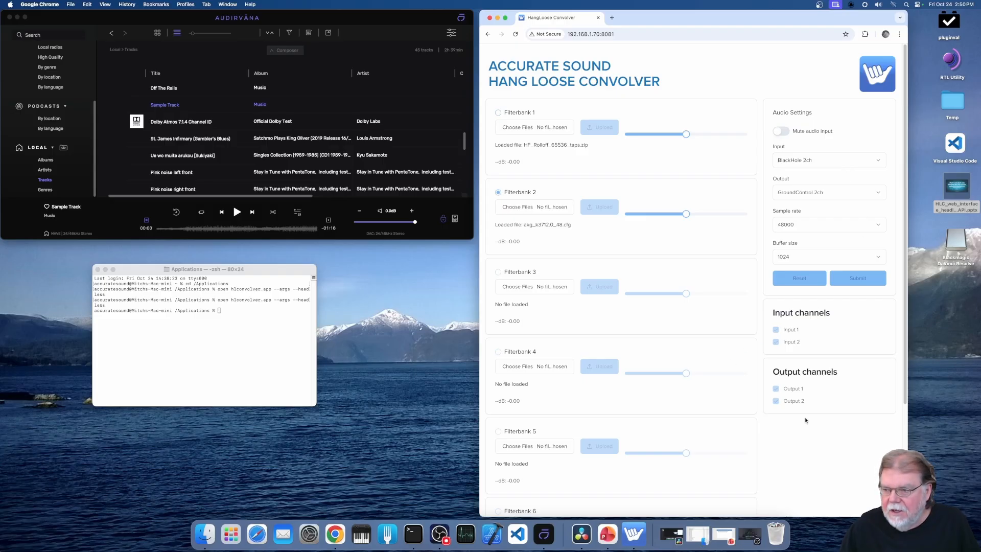
scroll(809, 439, "down", 5)
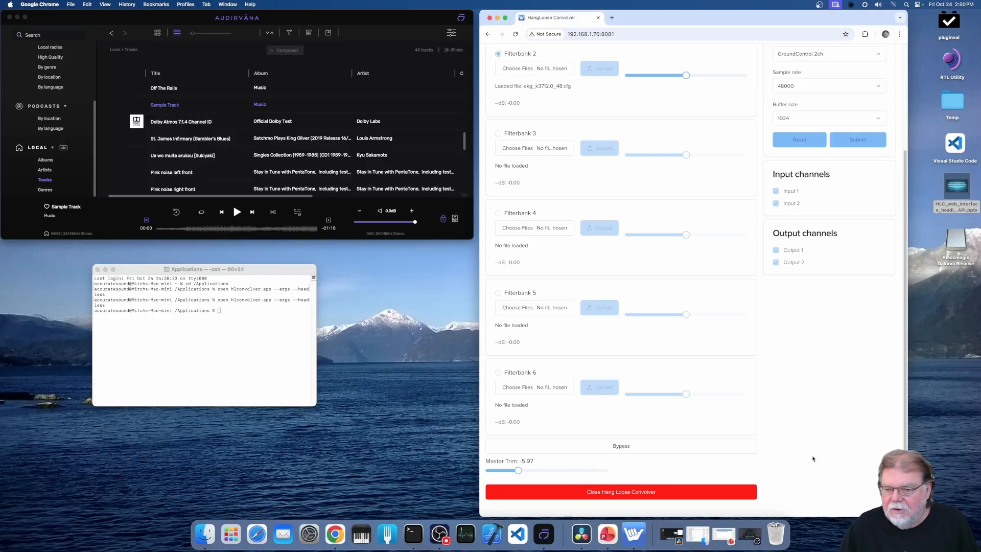
scroll(813, 458, "up", 5)
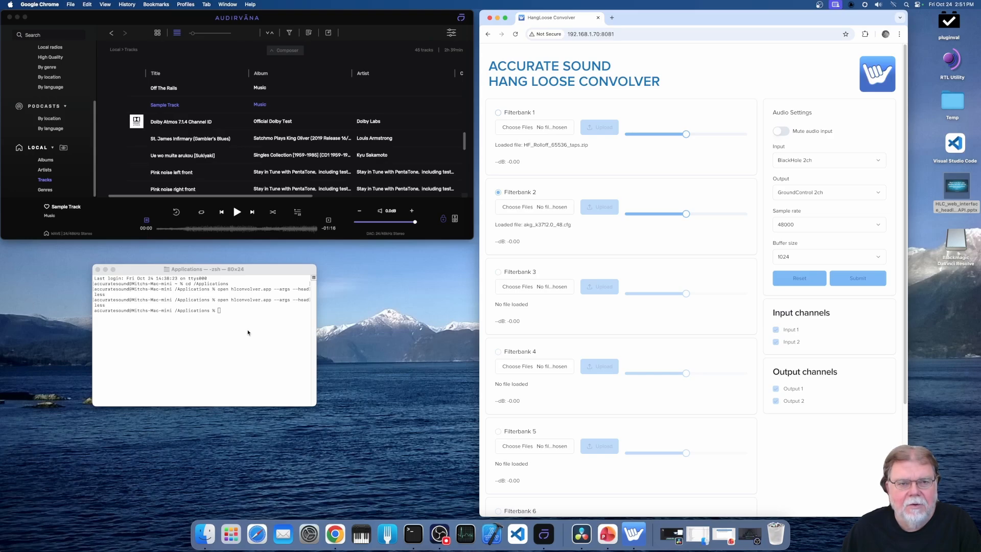
- Play Sample Track in Audirvāna and make Filterbank 1 active in the web interface in Chrome
left_click(237, 212)
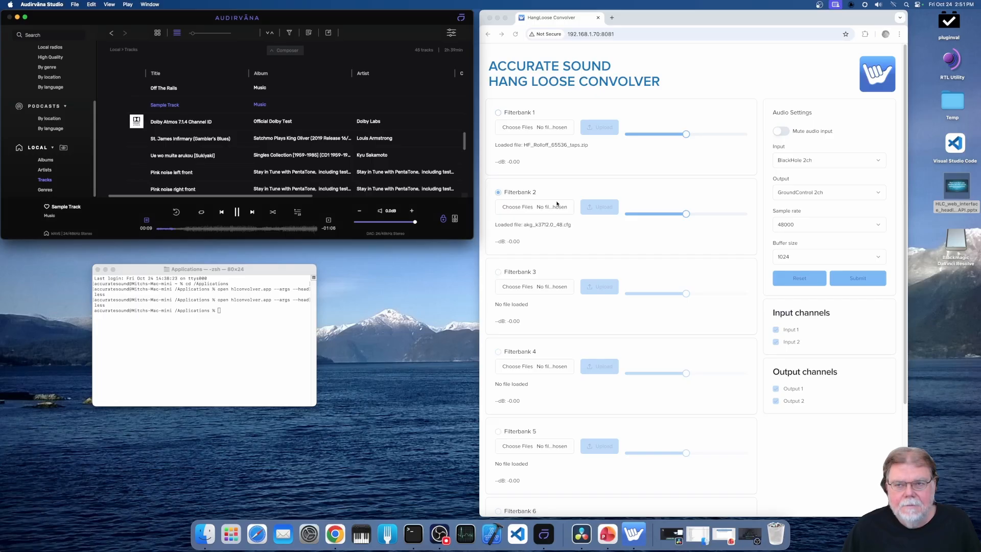
left_click(500, 113)
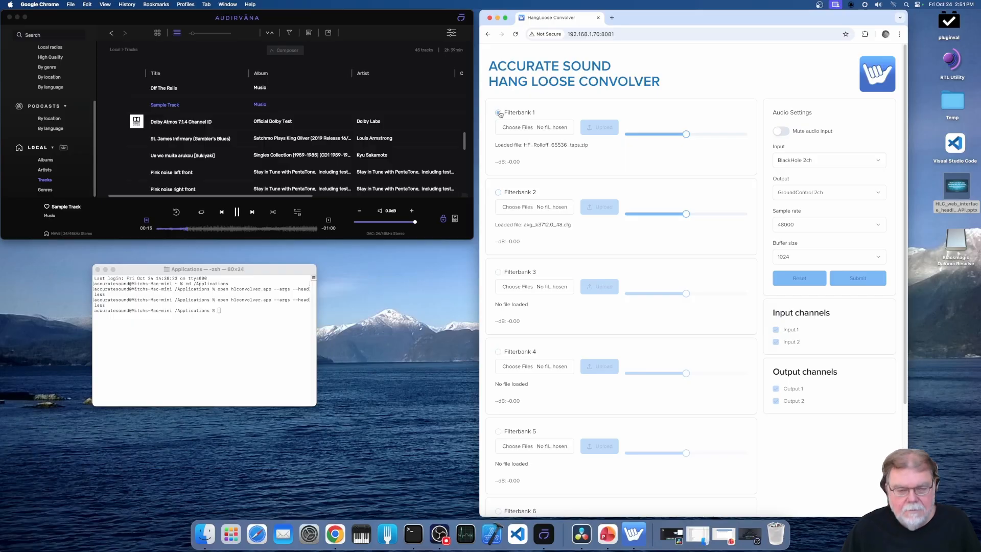
left_click(499, 113)
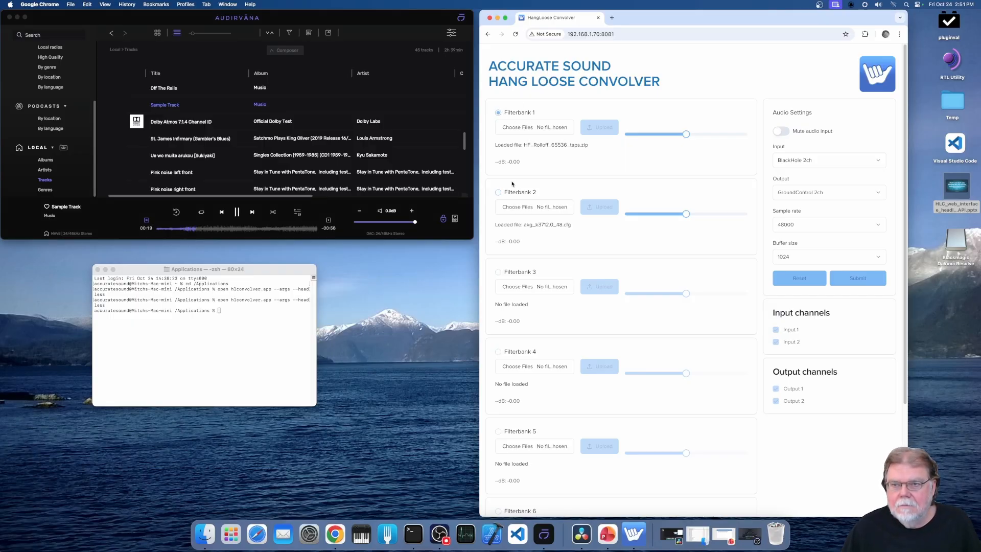
- Alternate between Filterbank 2 and Filterbank 1 during playback, ending on Filterbank 1, and pause Sample Track in Audirvāna
key("Down")
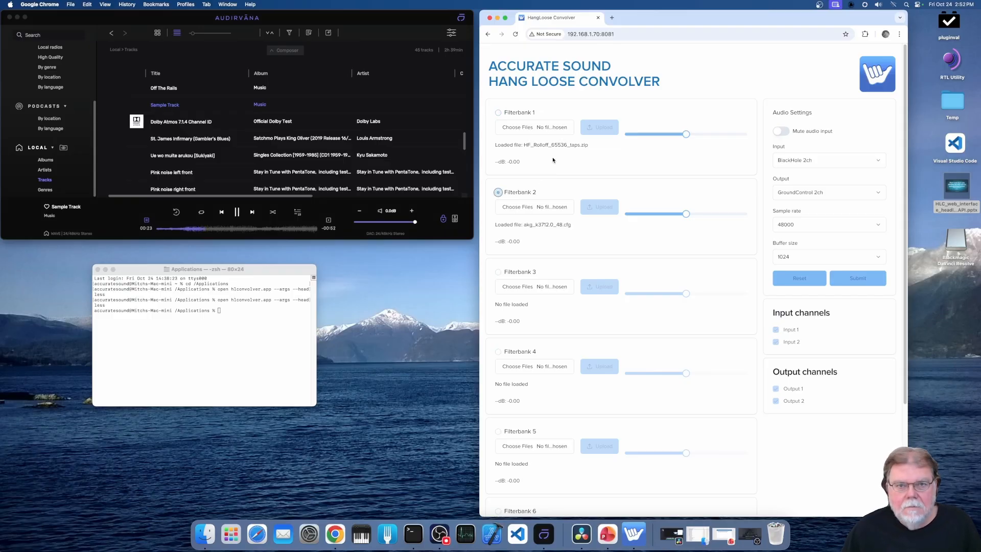
key("Up")
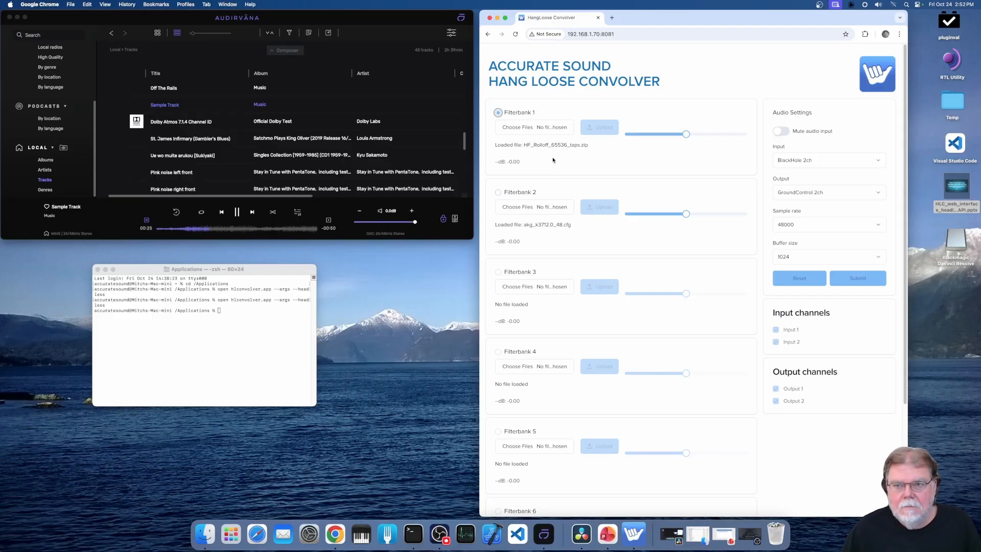
key("Down")
key("Up")
key("Down")
key("Up")
key("Down")
key("Up")
key("Down")
key("Up")
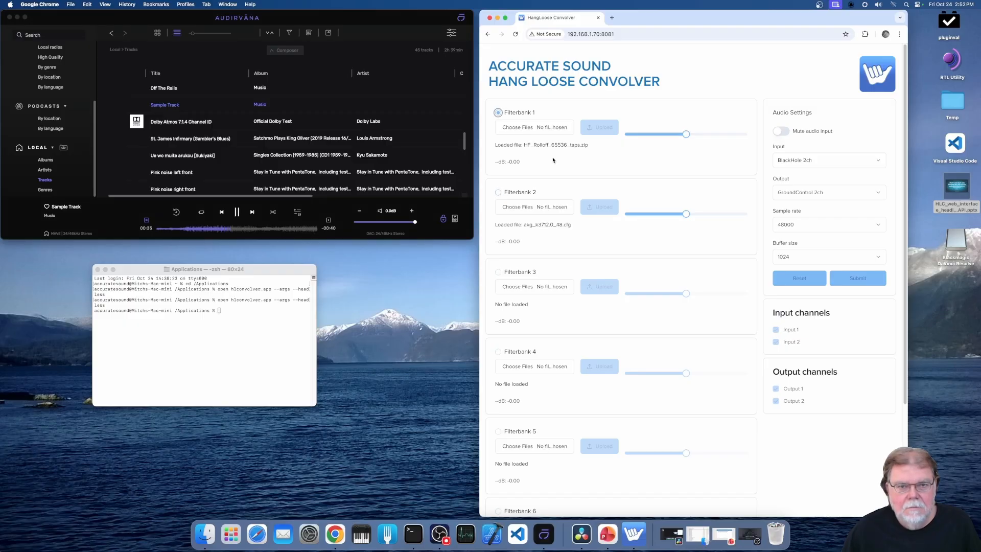
left_click(237, 212)
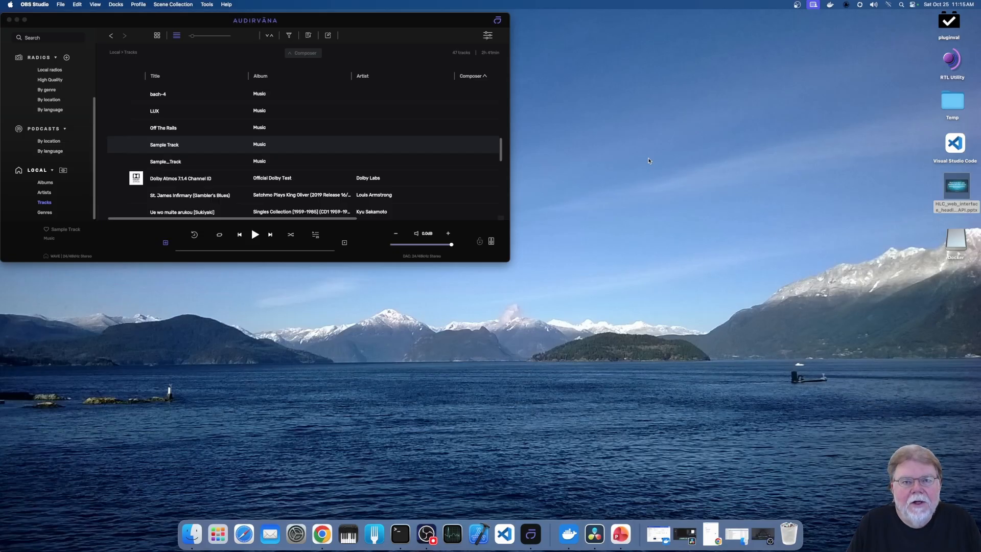
- Open the Audio Units options of the Processing stage in Audirvāna's audio settings
left_click(489, 39)
left_click(488, 37)
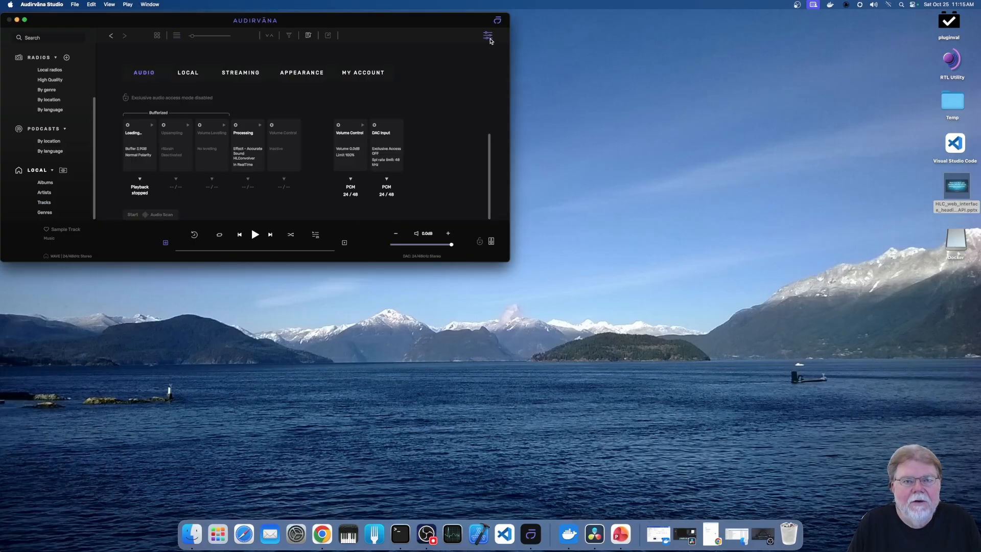
left_click(235, 125)
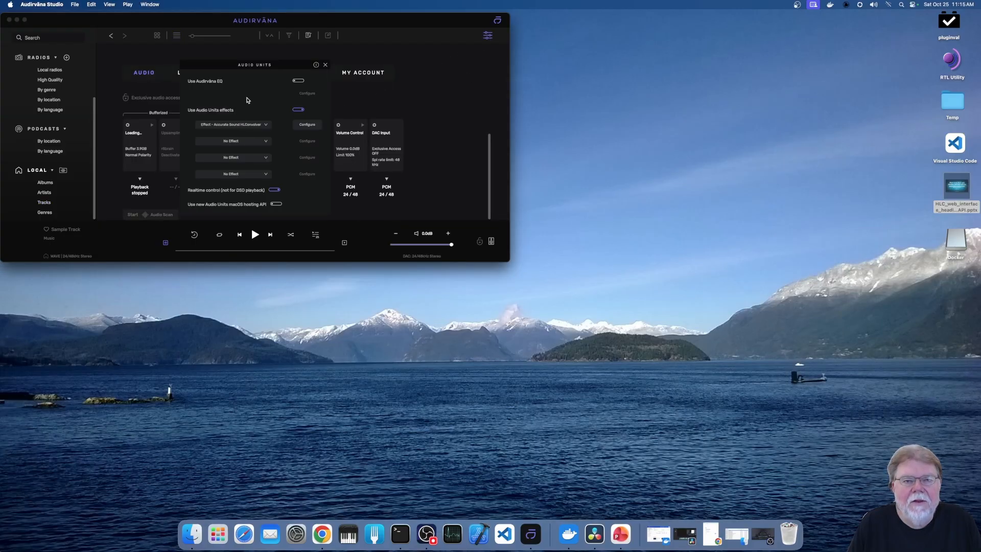
- Check which plug-in is chosen as the first Audio Units effect, and close the Audio Units options
left_click(265, 126)
left_click(265, 126)
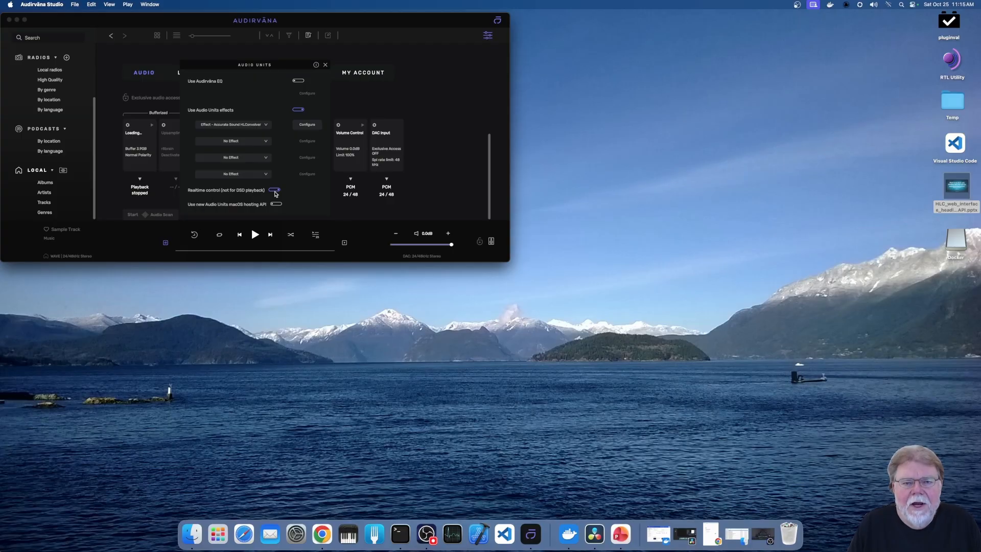
left_click(325, 65)
- Start Sample Track so the Audio Unit window opens, pause playback, and reposition that window below the player
left_click(255, 234)
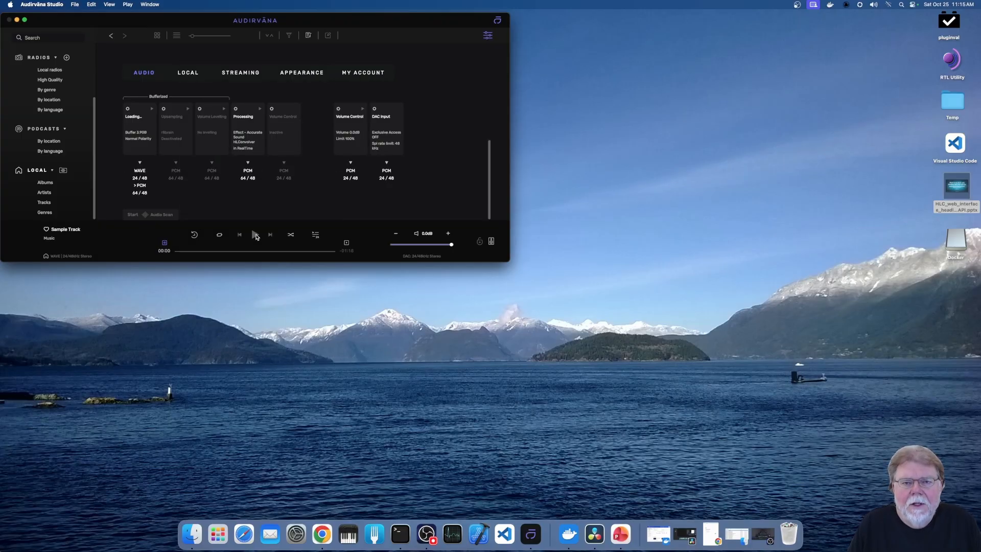
left_click_drag(292, 147, 272, 248)
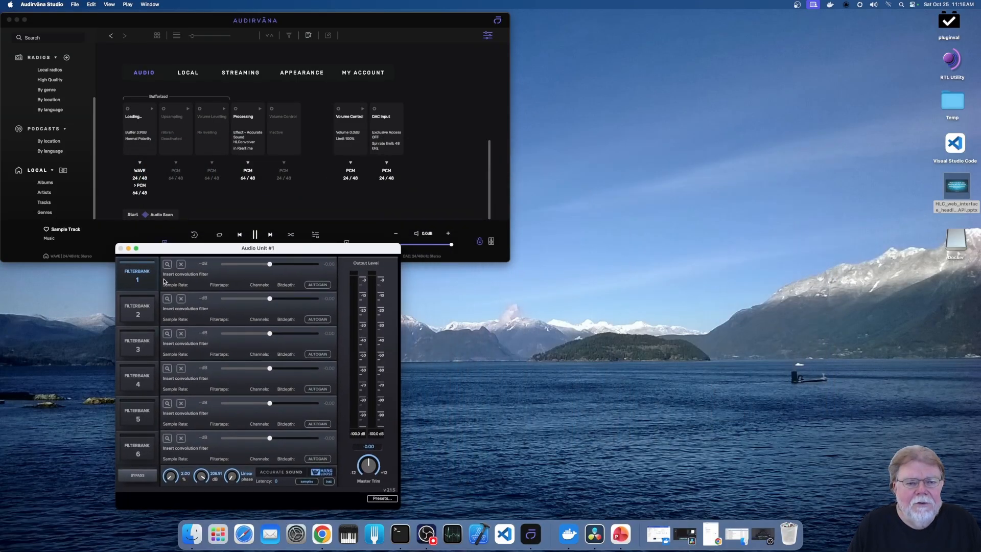
left_click(254, 235)
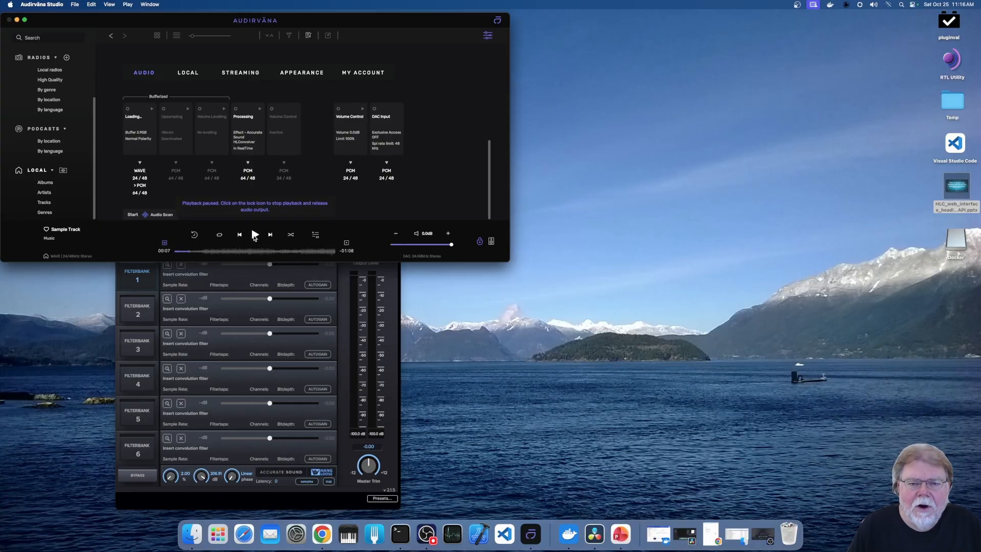
left_click(297, 278)
left_click_drag(313, 250, 443, 252)
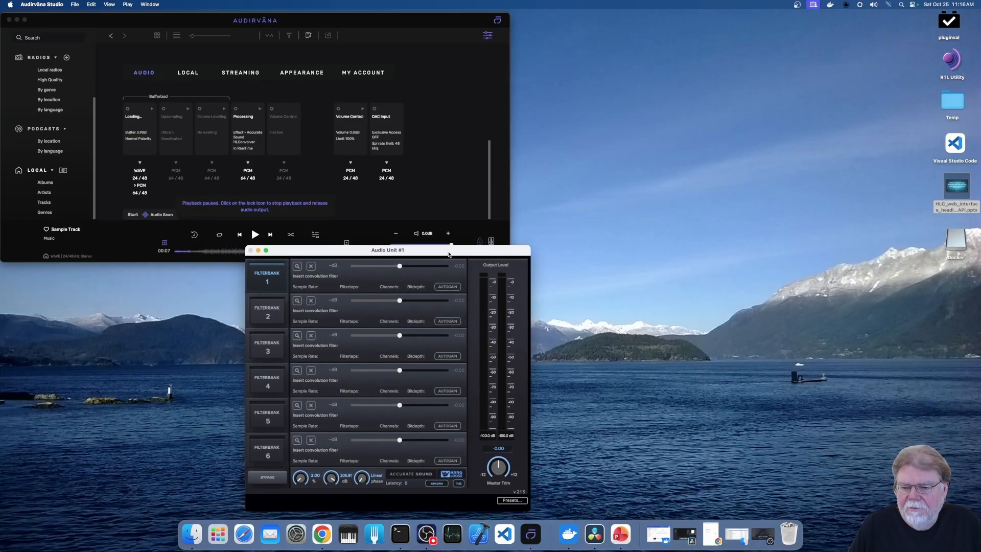
- Switch to Chrome, reload the web interface at 192.168.1.70:8080, and review the filterbanks down to Master Trim
left_click(322, 533)
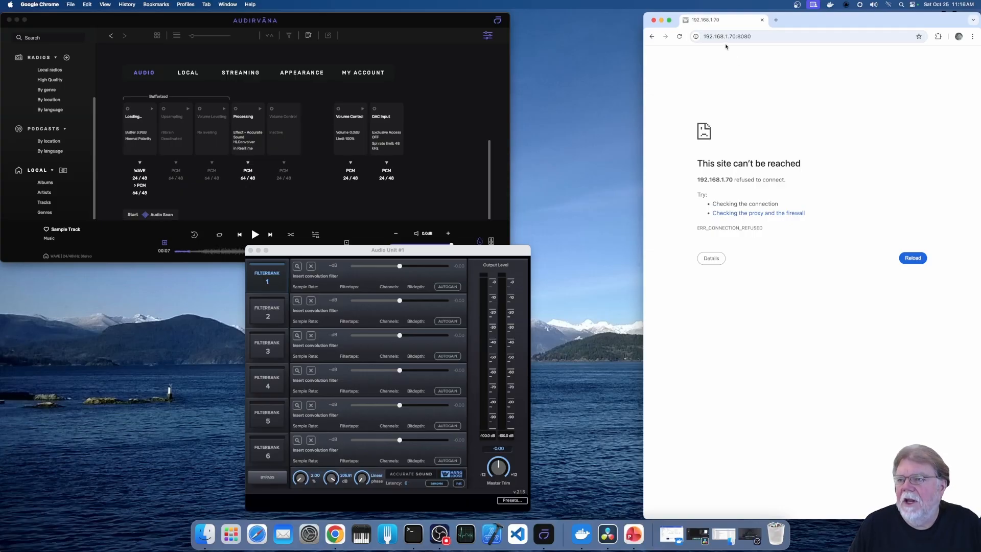
left_click(912, 258)
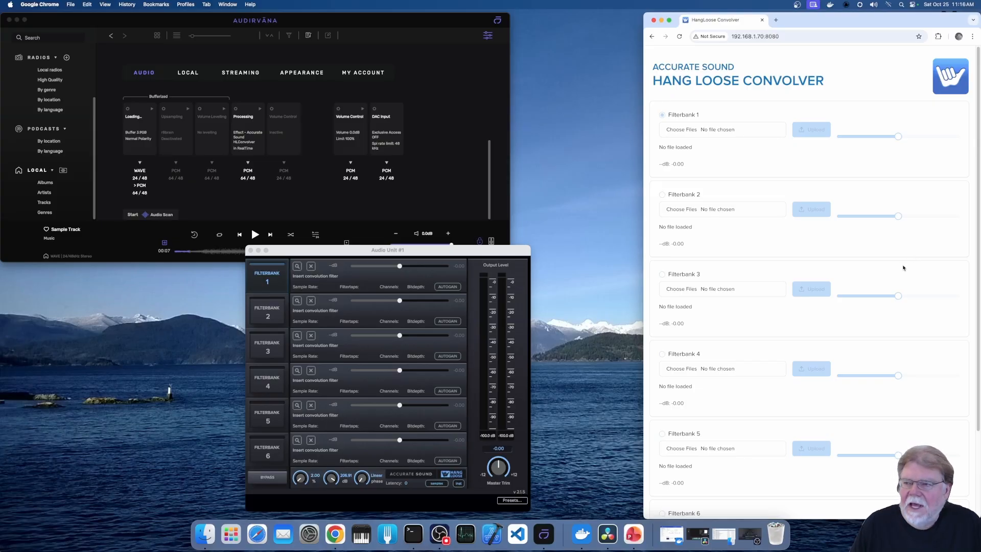
scroll(902, 267, "down", 5)
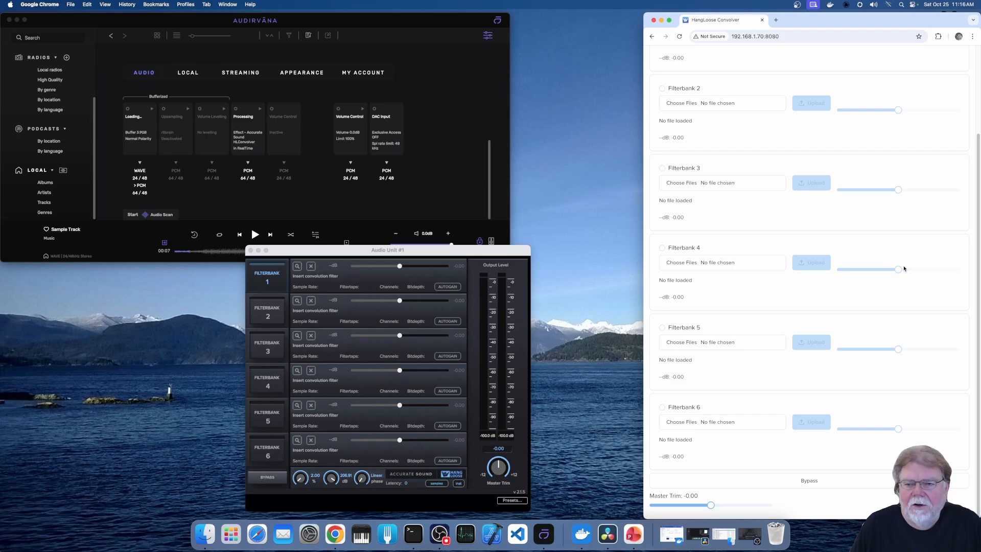
scroll(904, 268, "up", 5)
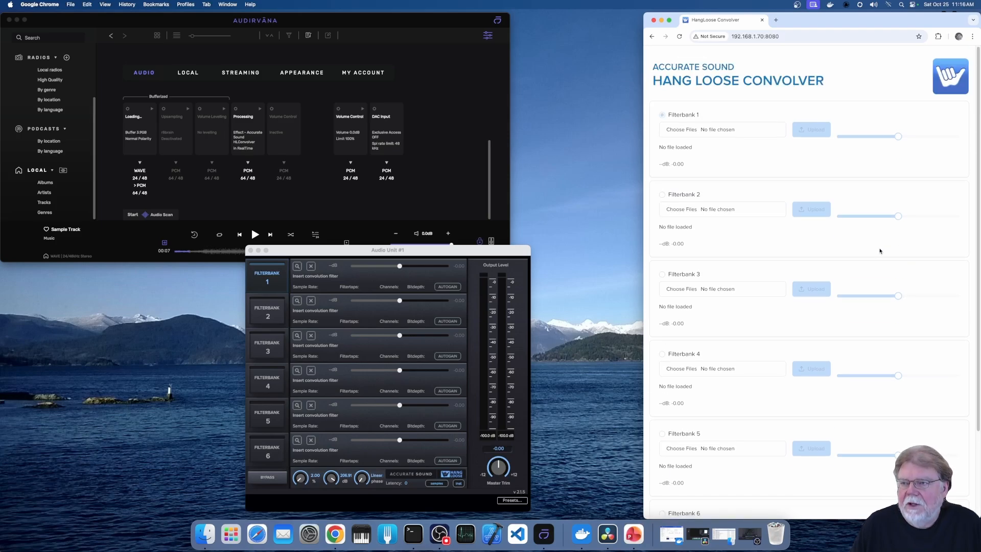
- Upload the filter archive HF_Rolloff_65536_taps.zip from the Filters folder to Filterbank 1
left_click(695, 131)
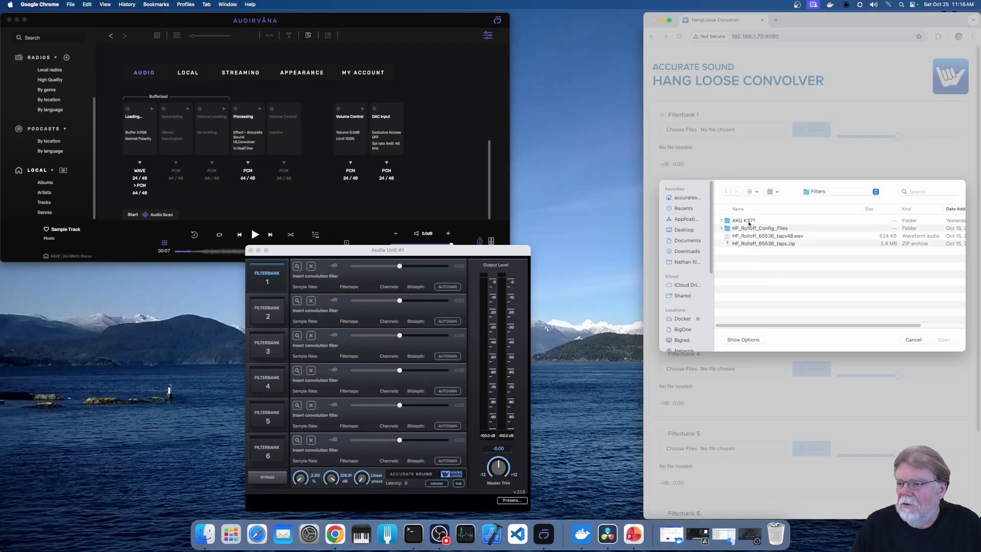
left_click(759, 245)
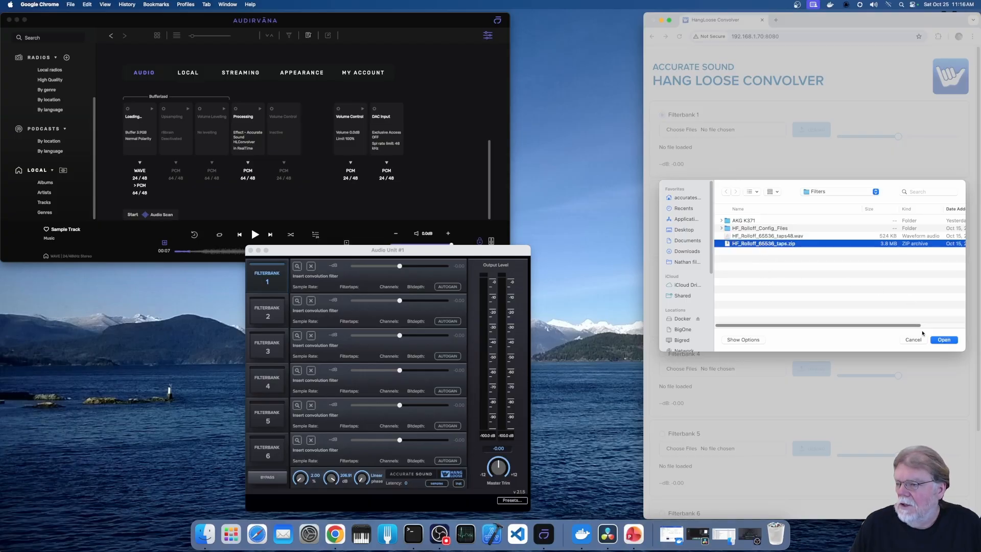
left_click(944, 340)
left_click(812, 131)
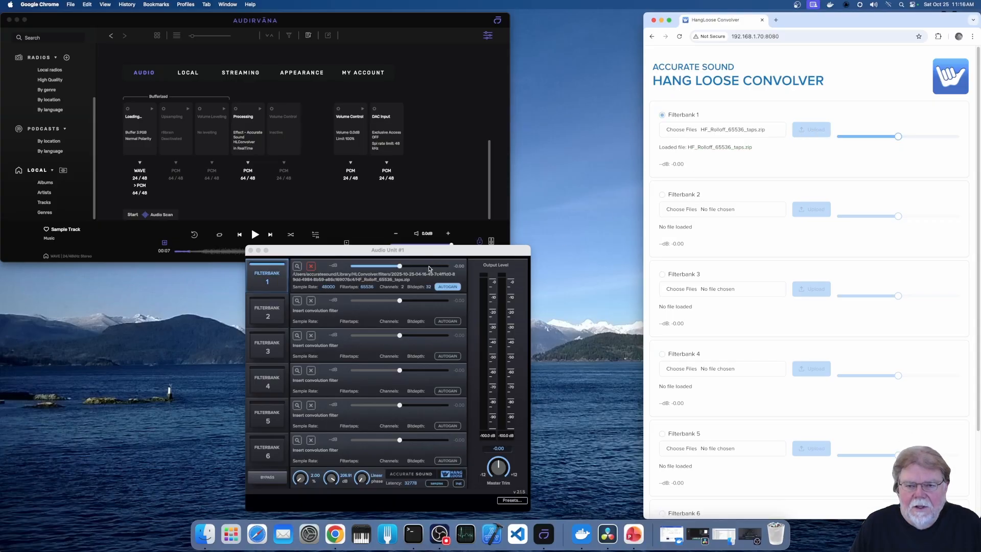
- Play Sample Track from Audirvāna's local tracks, pause it, and bring the Audio Unit window forward, shifting it slightly aside
left_click(45, 203)
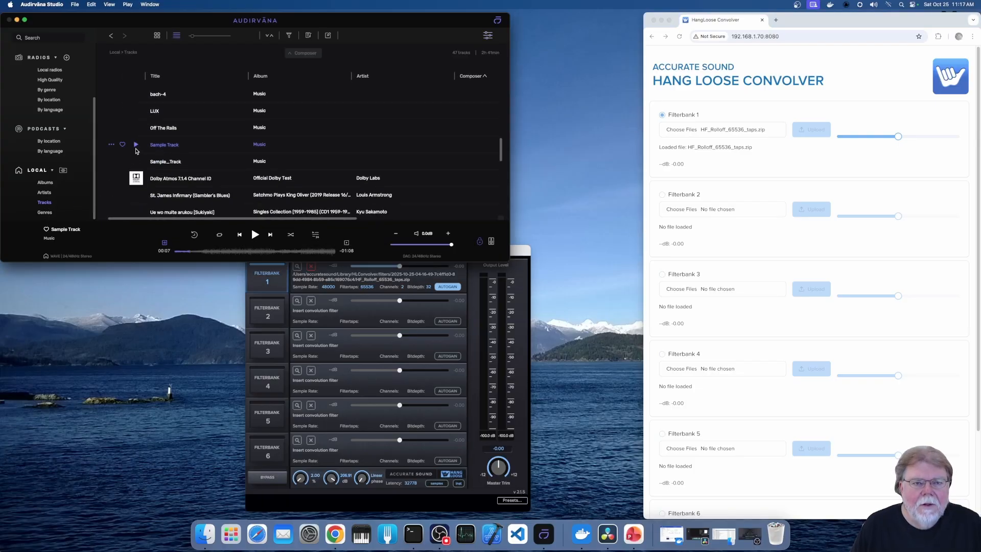
left_click(137, 145)
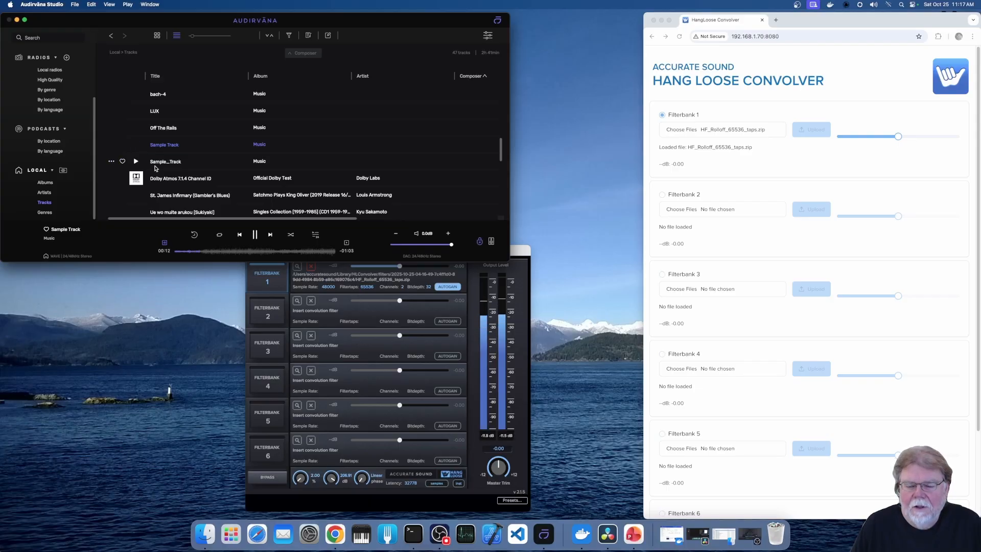
left_click(256, 235)
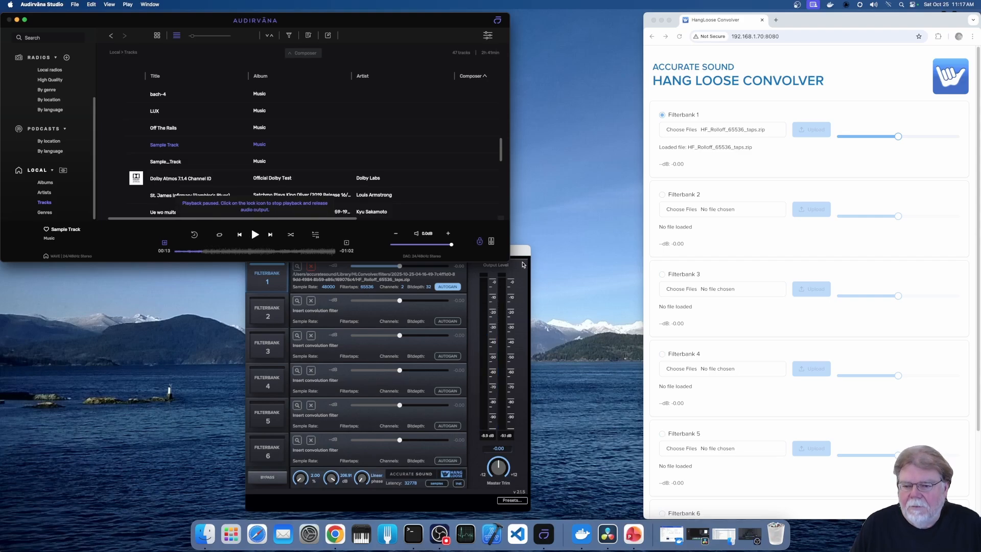
left_click(519, 253)
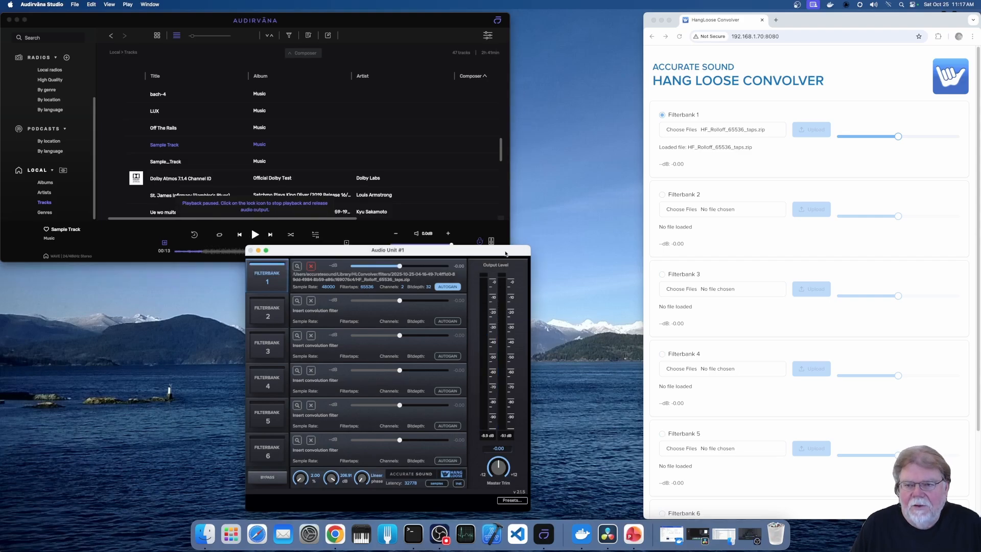
left_click_drag(506, 254, 481, 255)
- Upload the 16 filter and config files of the AKG K371 folder to Filterbank 2 in the web interface in Chrome
left_click(690, 212)
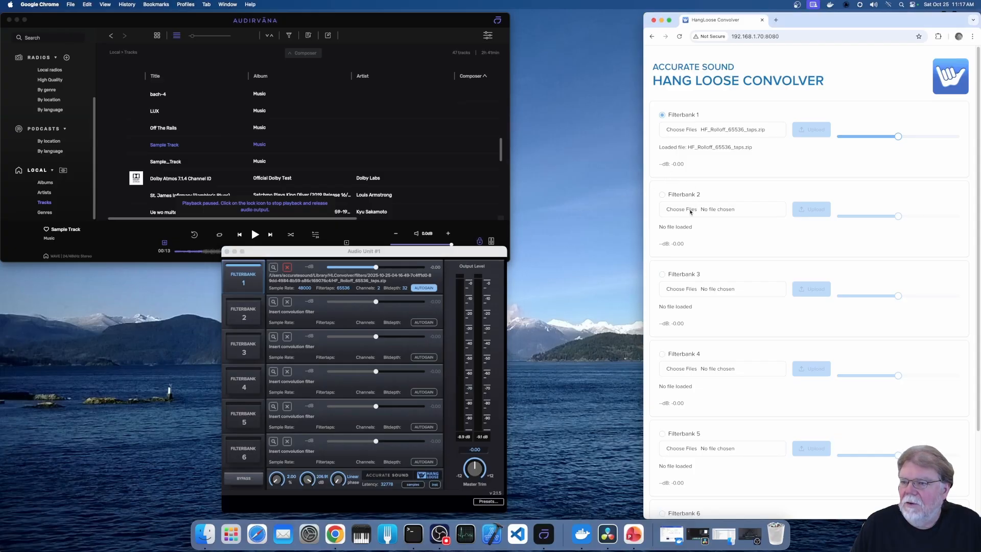
left_click(667, 211)
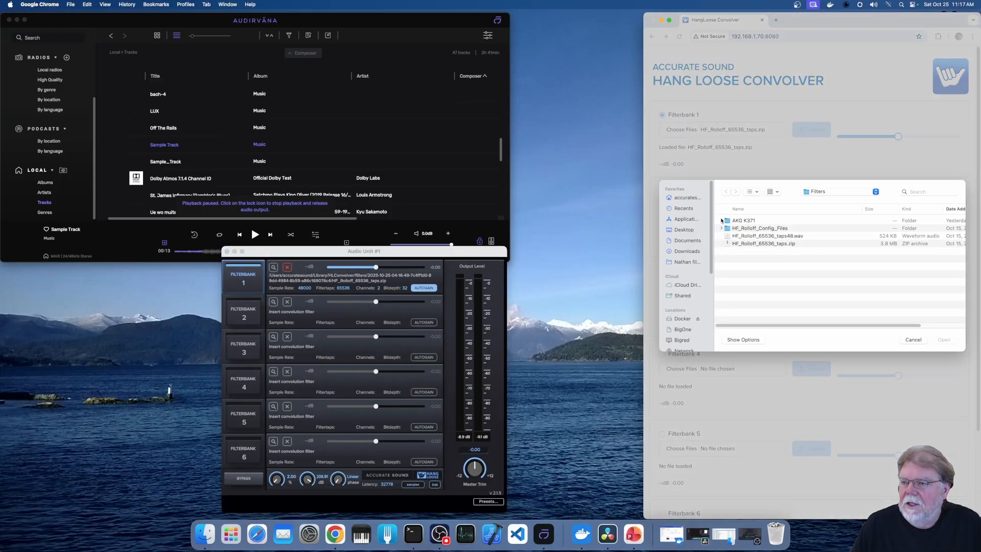
left_click(726, 224)
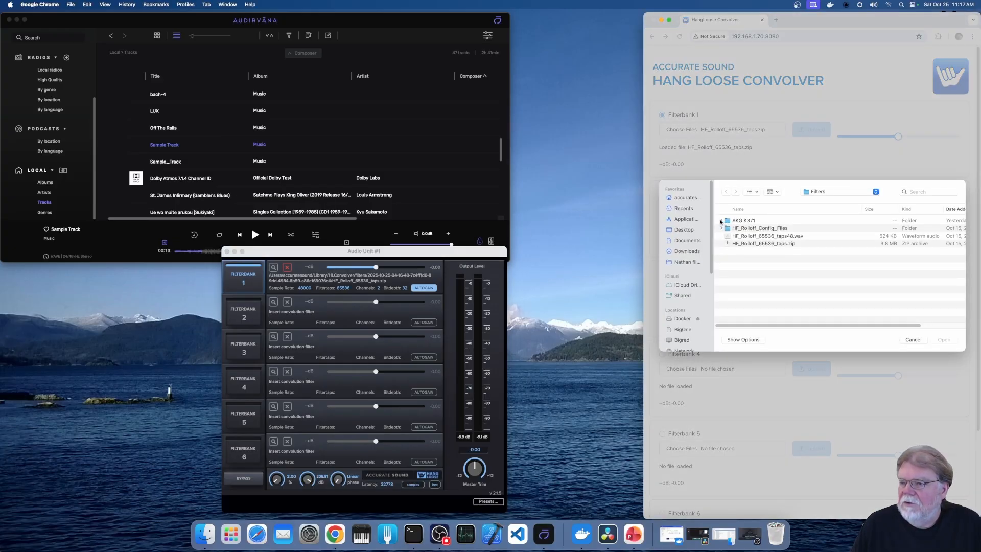
left_click(740, 229)
scroll(775, 271, "down", 1)
scroll(775, 271, "down", 3)
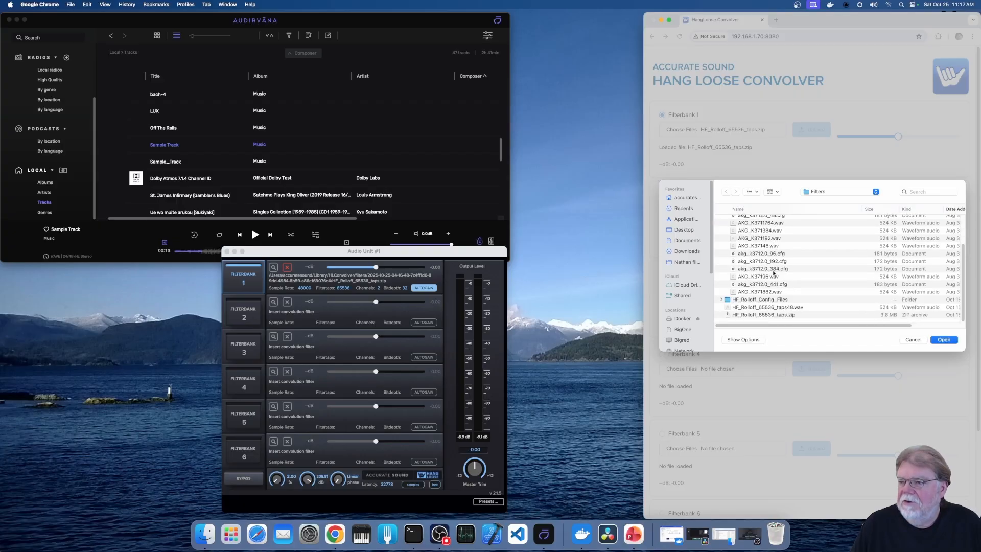
left_click(760, 291, "shift")
left_click(939, 339)
left_click(823, 216)
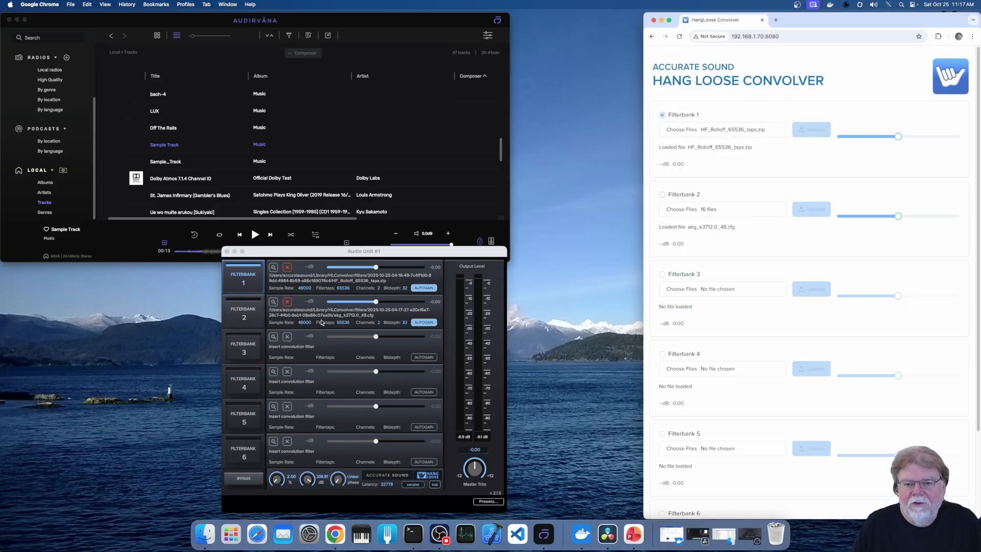
- Resume Sample Track in Audirvāna, alternate between Filterbanks 2 and 1 in the web interface, ending on Filterbank 2, and pause playback
left_click(255, 234)
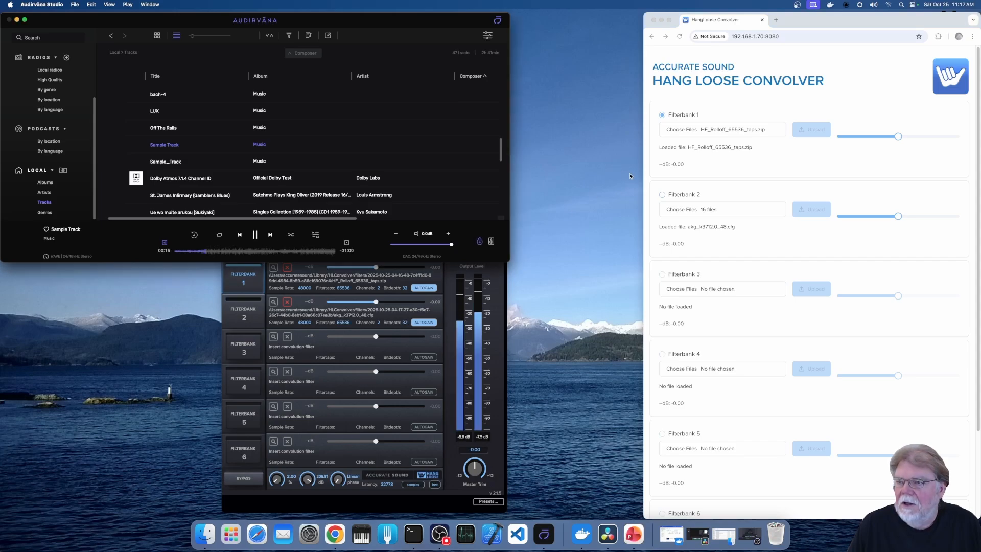
left_click(663, 195)
left_click(662, 195)
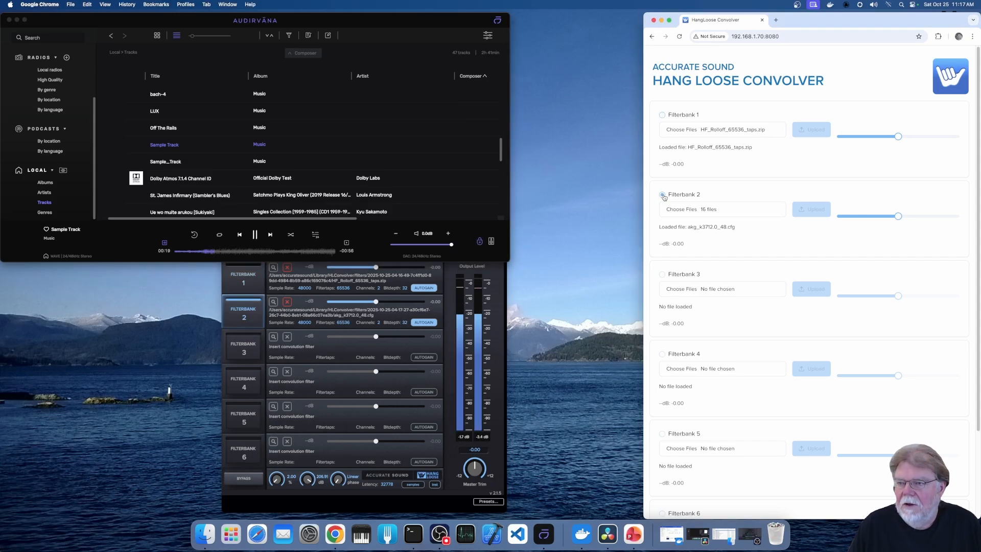
left_click(662, 116)
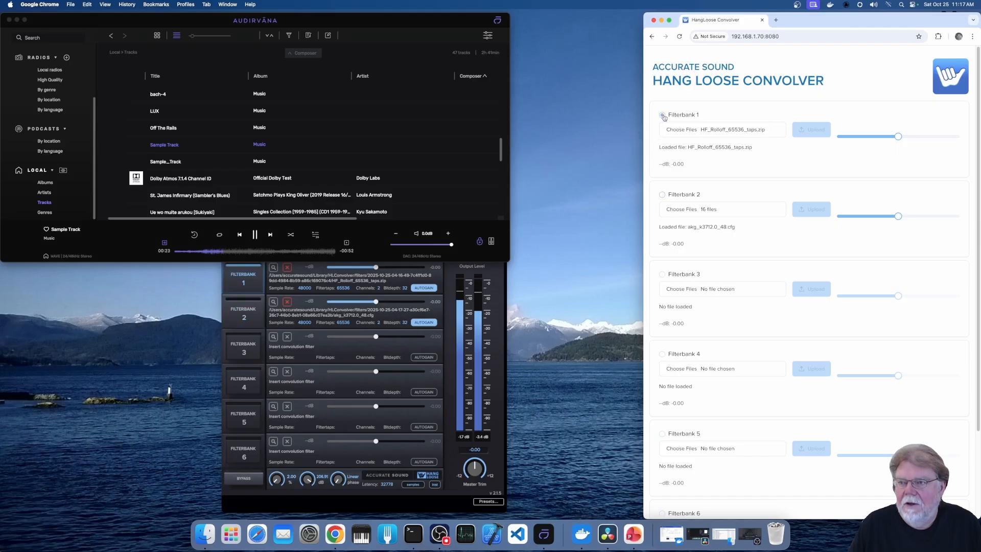
left_click(662, 195)
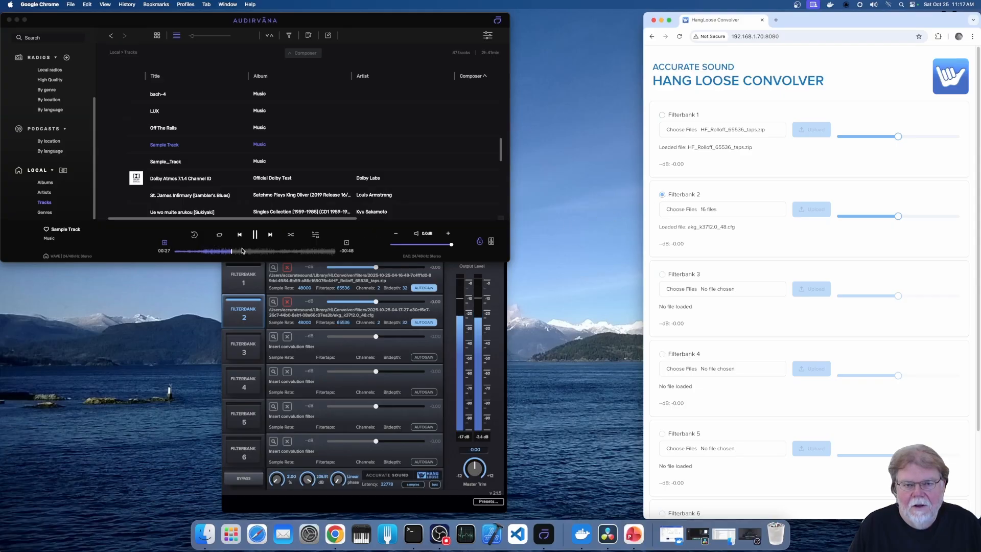
left_click(255, 235)
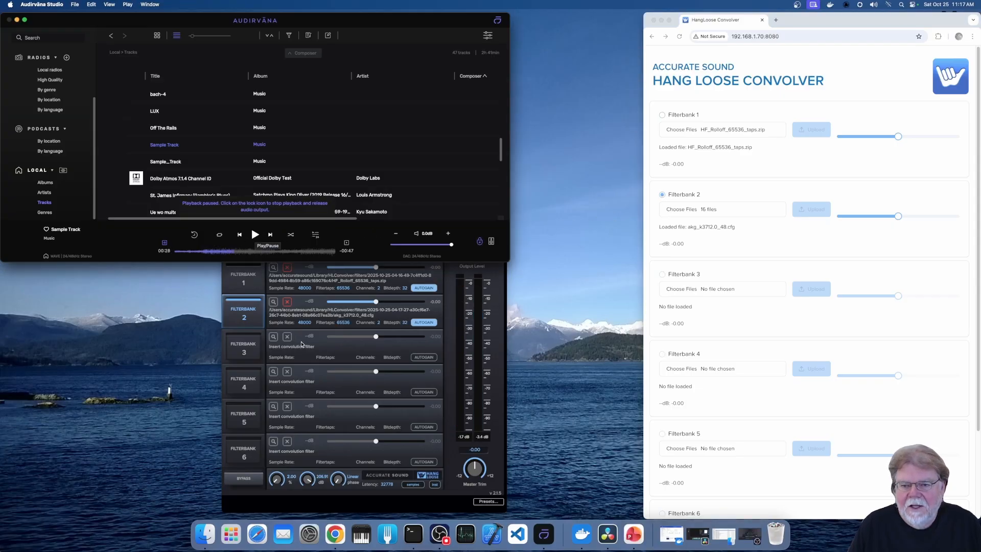
- Try the filterbank gains in the web interface in Chrome, raising Filterbank 2 to 1.91 dB and returning Filterbanks 1 and 2 to 0.00 dB
left_click(460, 184)
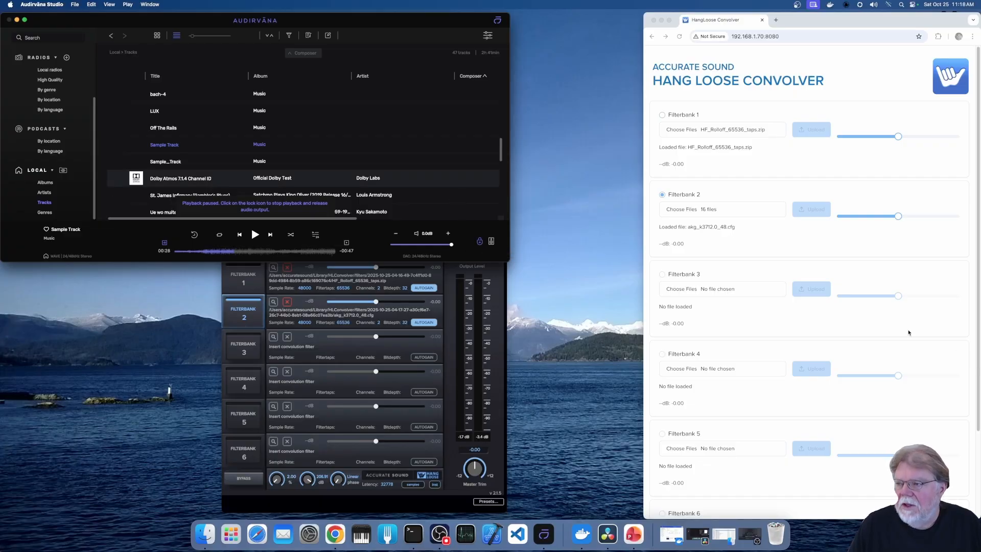
scroll(908, 333, "down", 4)
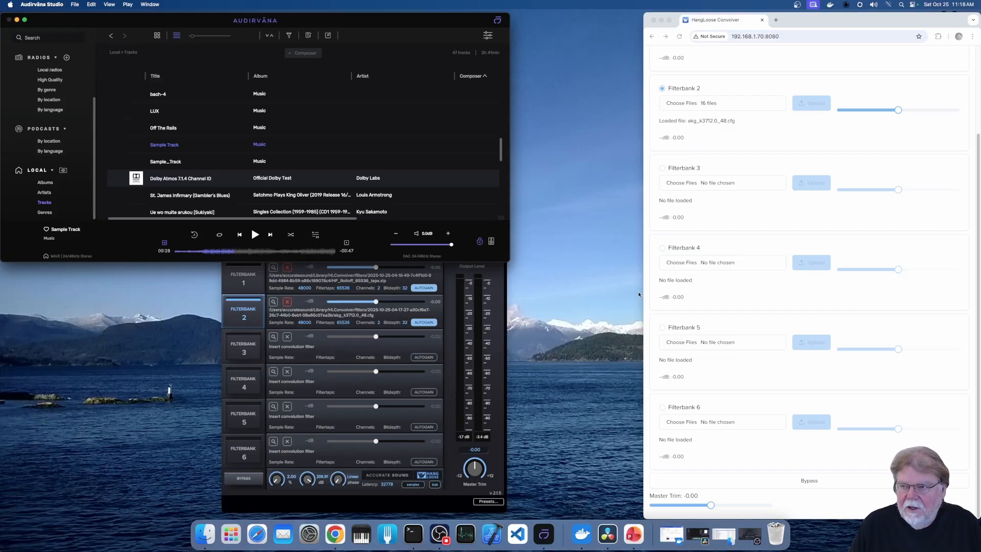
left_click(879, 114)
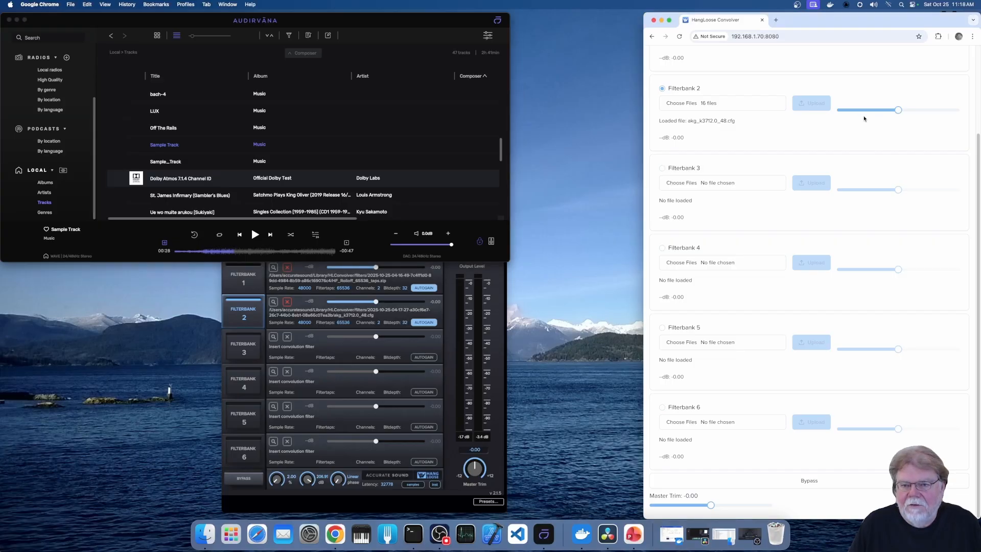
mouse_move(897, 110)
left_mouse_down()
mouse_move(873, 111)
mouse_move(910, 111)
mouse_move(873, 113)
mouse_move(908, 118)
left_mouse_up()
scroll(893, 169, "up", 3)
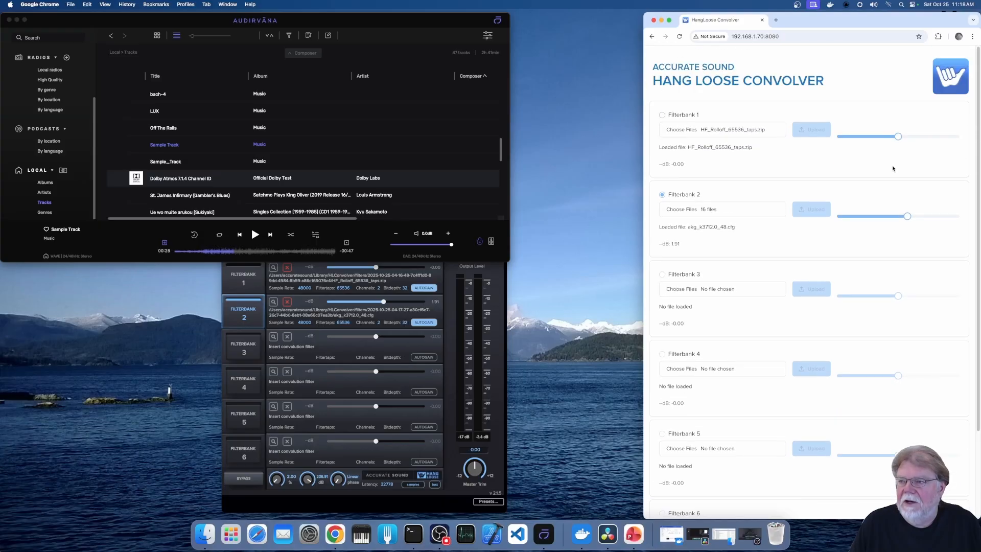
mouse_move(899, 138)
left_mouse_down()
mouse_move(840, 137)
mouse_move(898, 137)
left_mouse_up()
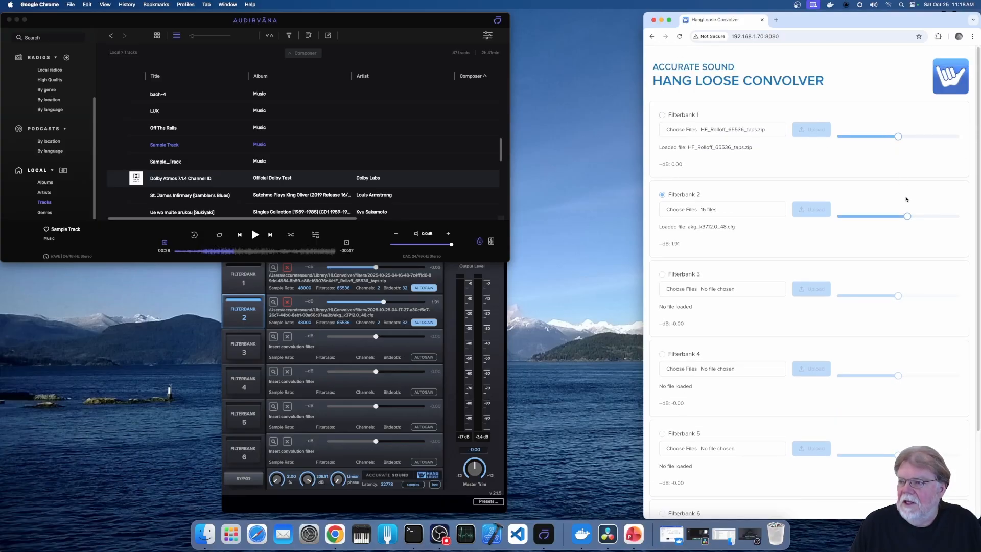
left_click_drag(907, 215, 898, 216)
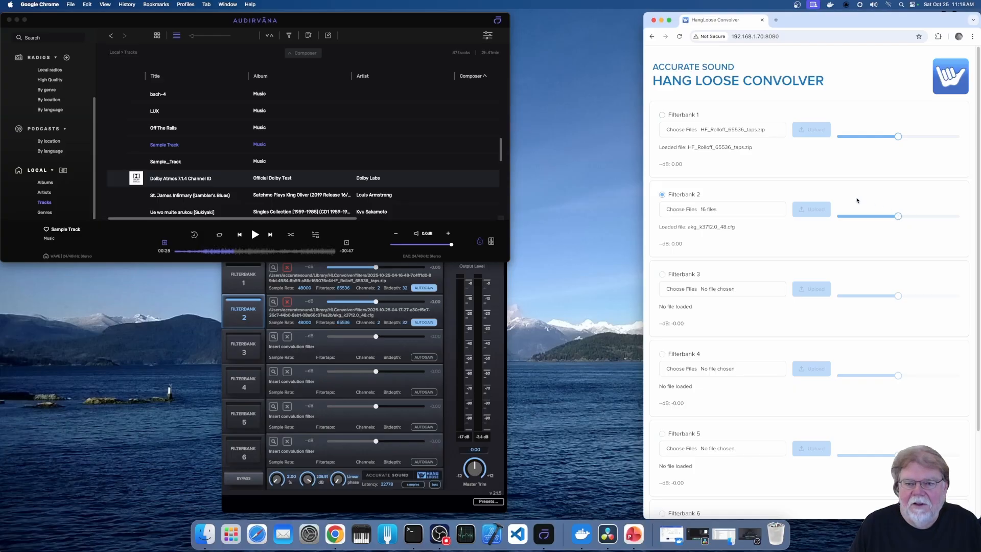
- Switch to Audirvāna, stop playback completely and release the audio output
left_click(472, 254)
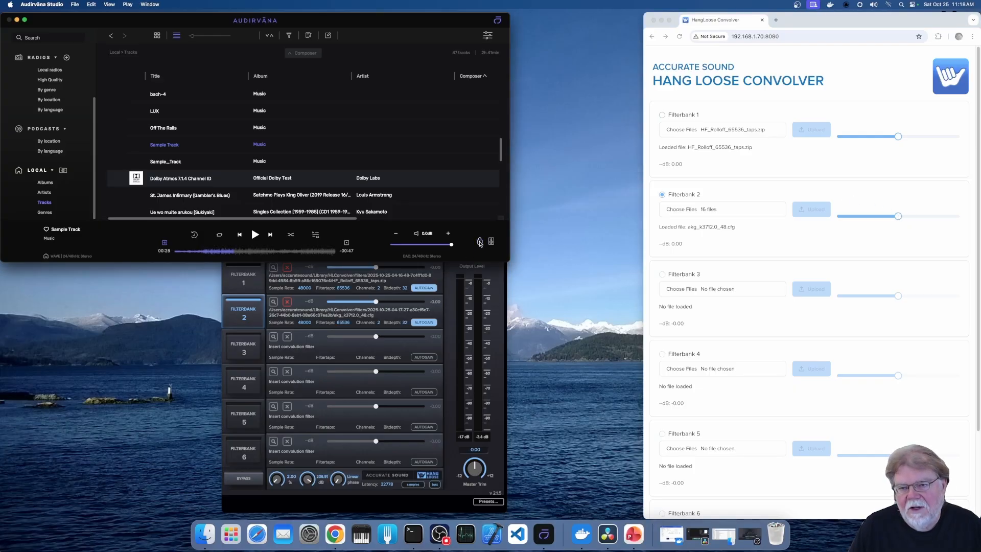
left_click(480, 242)
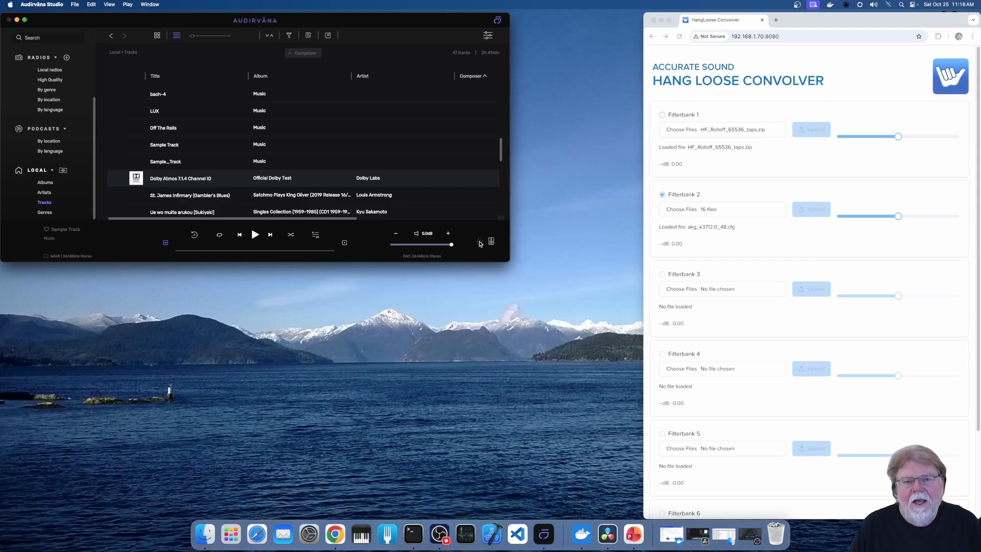